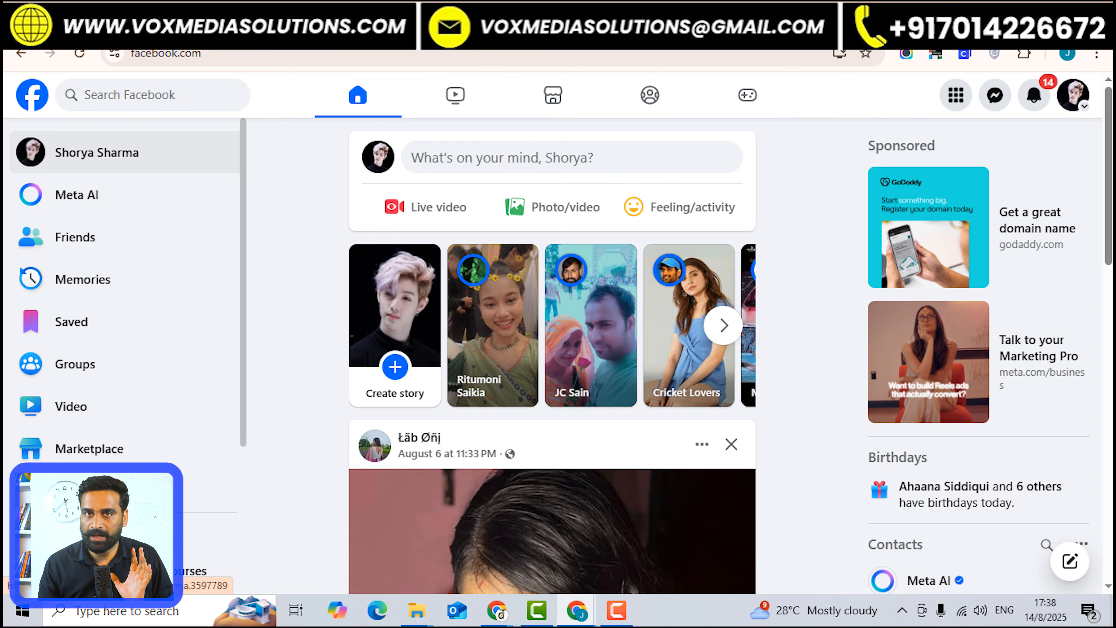
From the Facebook feed, choose Ad under Create in the Menu to start a new ad.
{"action": "scroll", "coordinate": [123, 308], "scroll_direction": "down", "scroll_amount": 5}
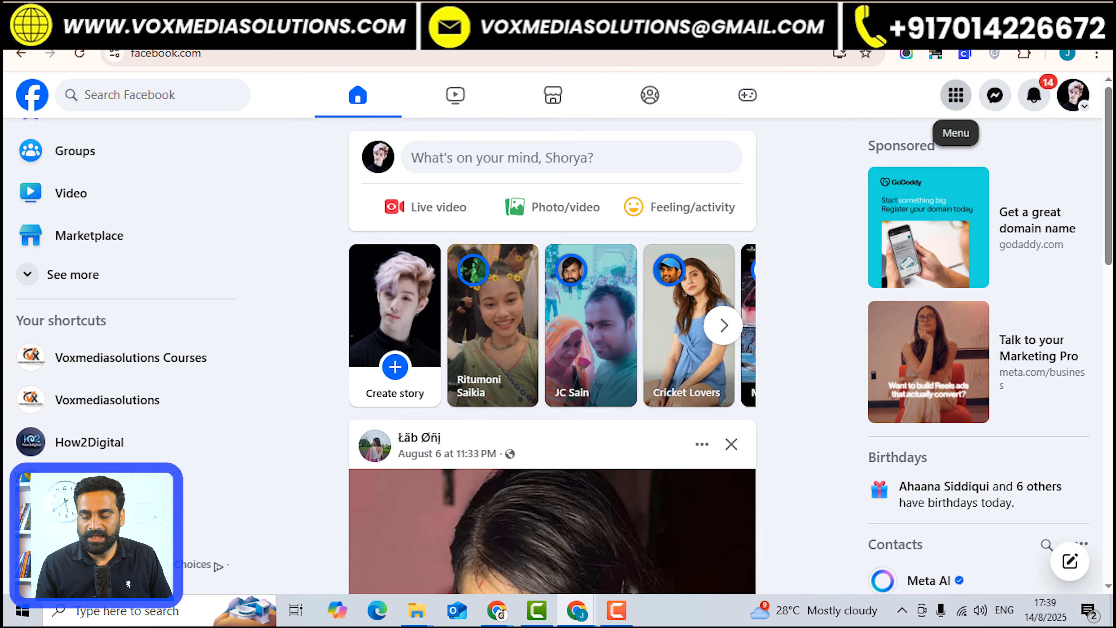
{"action": "left_click", "coordinate": [956, 95]}
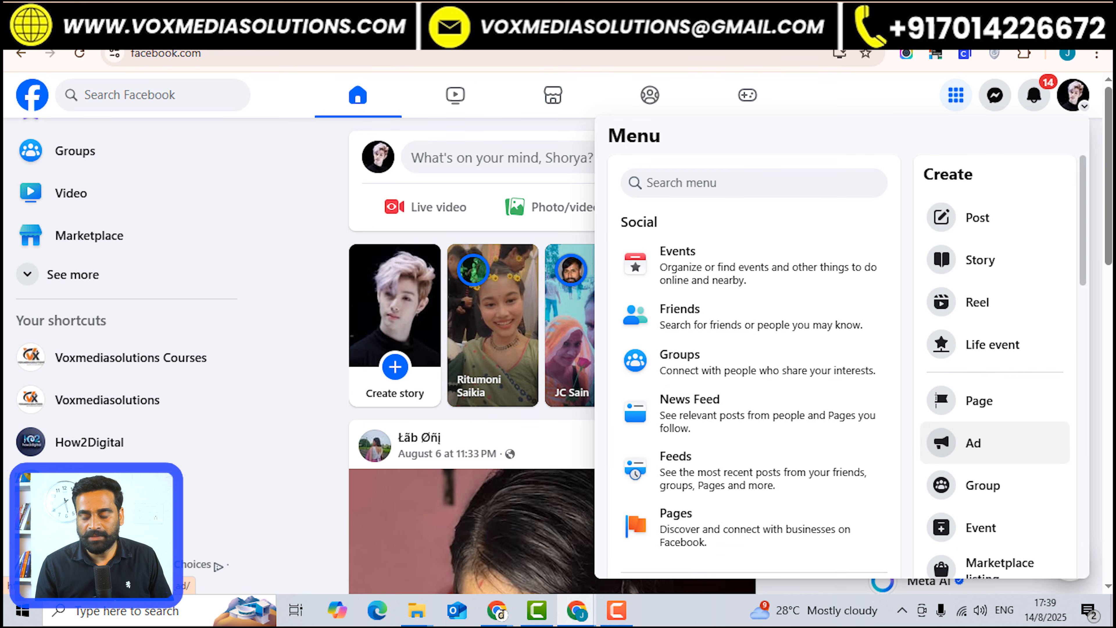
{"action": "left_click", "coordinate": [995, 443]}
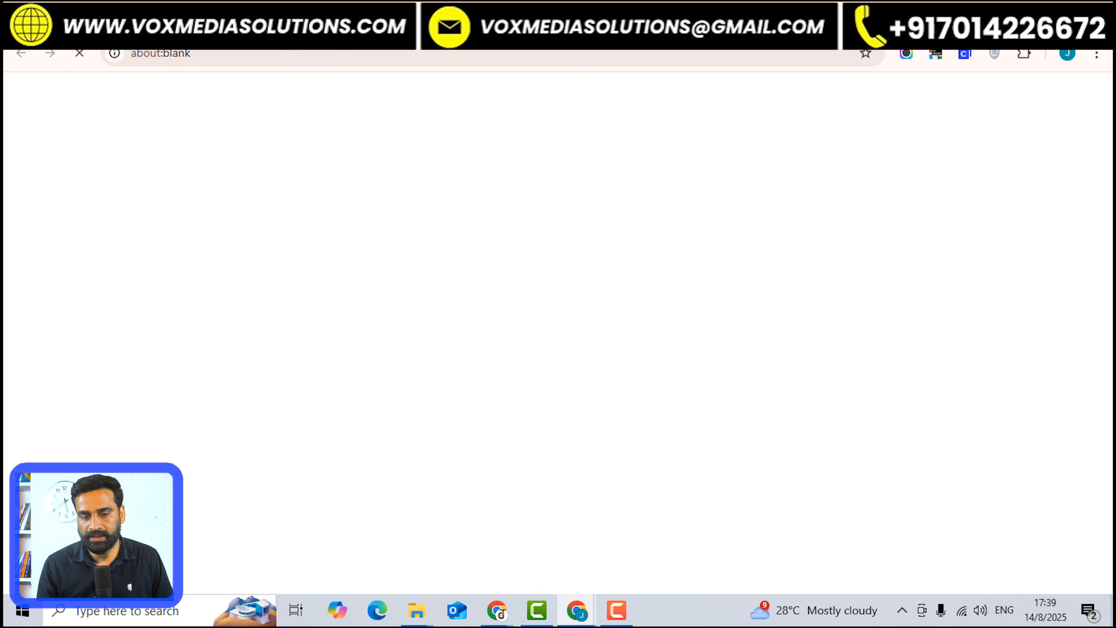
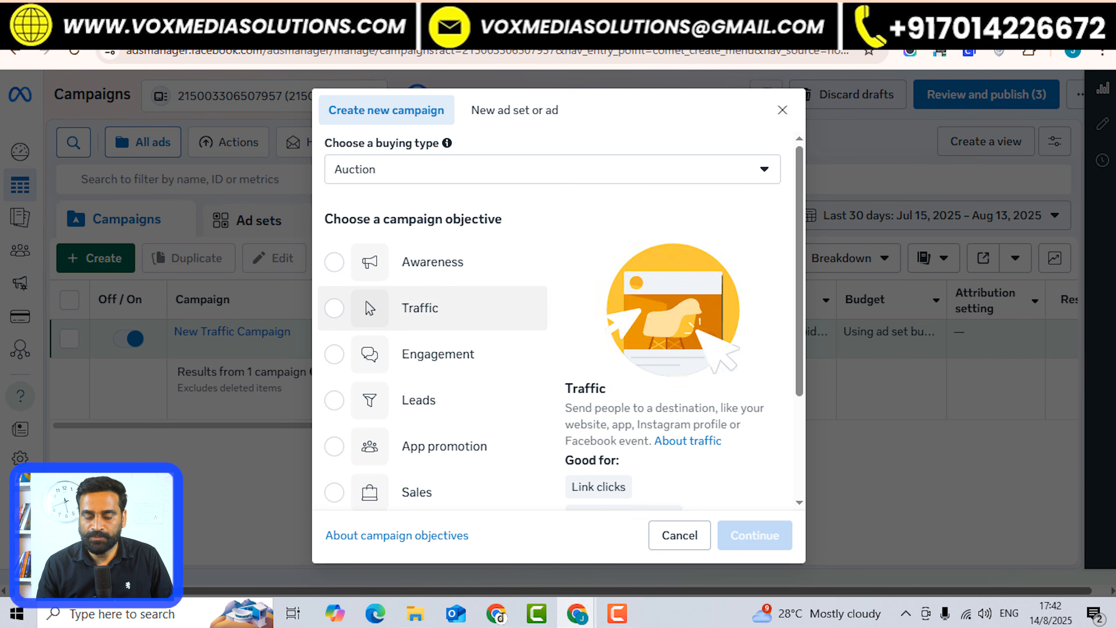
Select Awareness and review its Reach, Brand awareness, Video views and Store location awareness uses.
{"action": "left_click", "coordinate": [432, 262]}
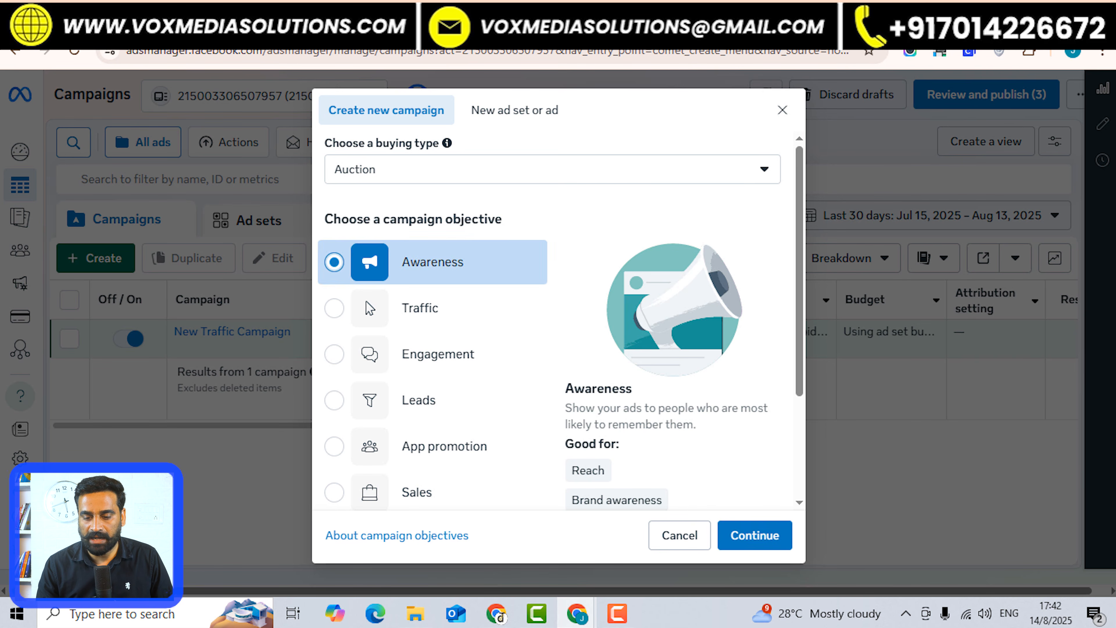
{"action": "scroll", "coordinate": [558, 308], "scroll_direction": "down", "scroll_amount": 3}
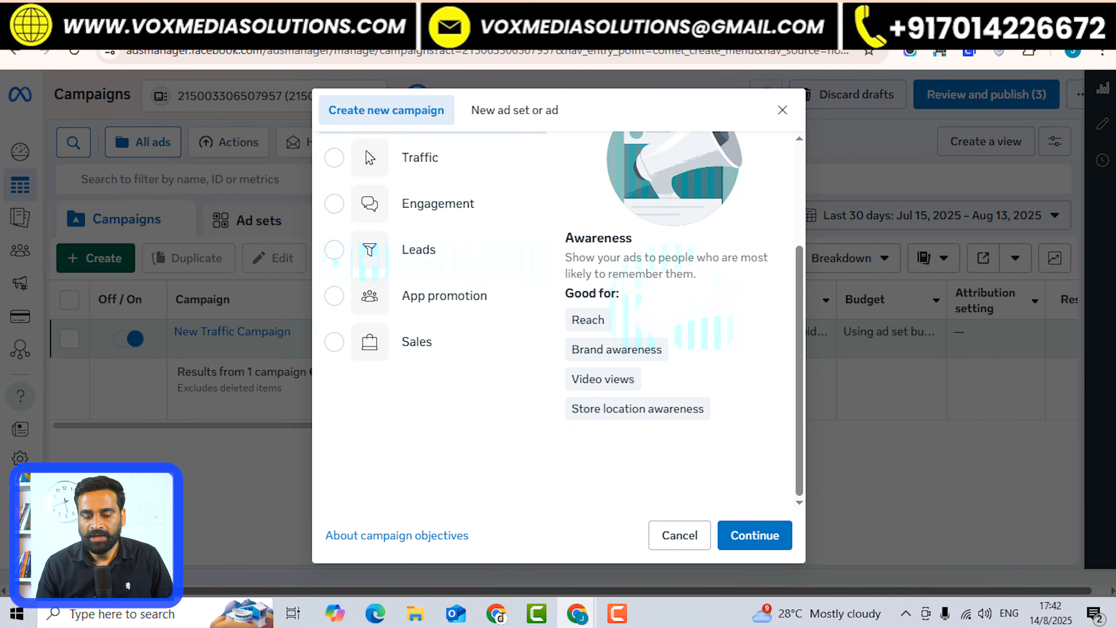
{"action": "mouse_move", "coordinate": [587, 319]}
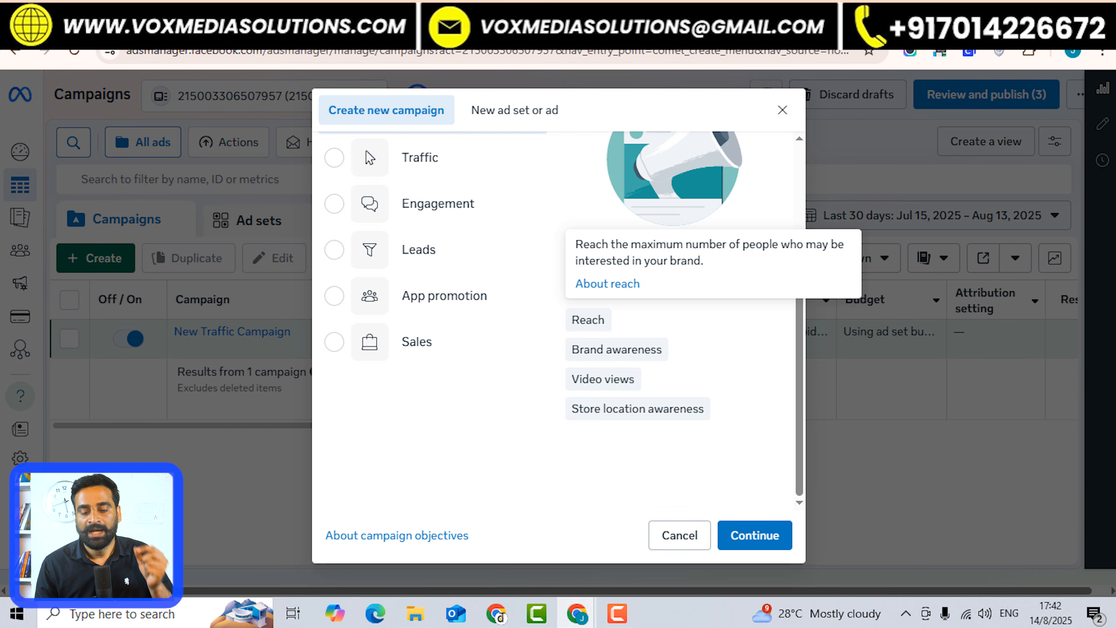
{"action": "mouse_move", "coordinate": [616, 349]}
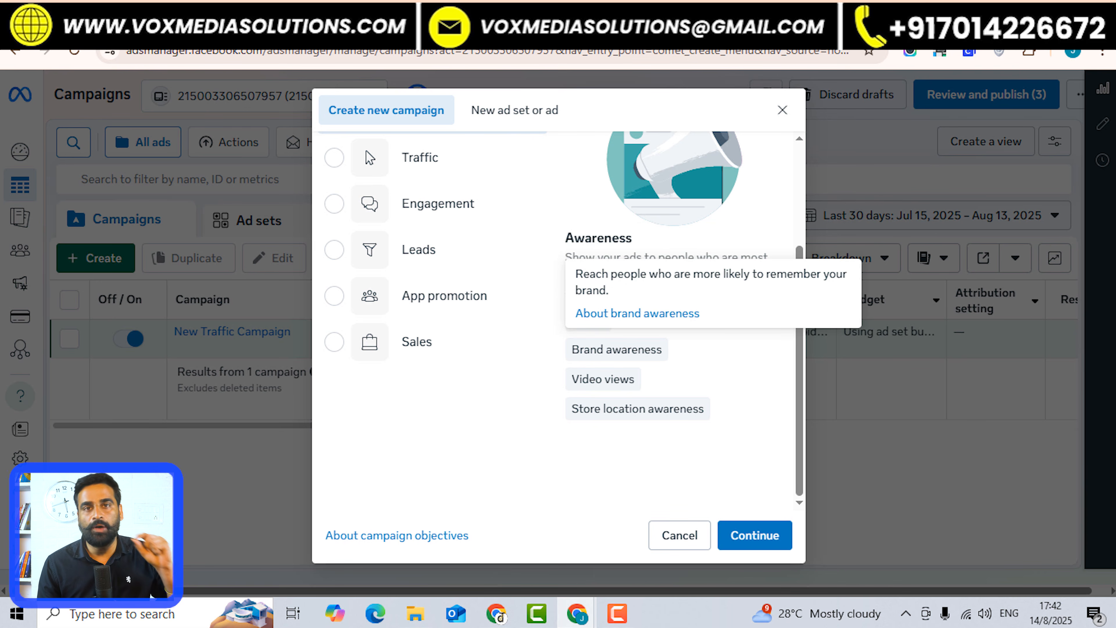
{"action": "mouse_move", "coordinate": [602, 379]}
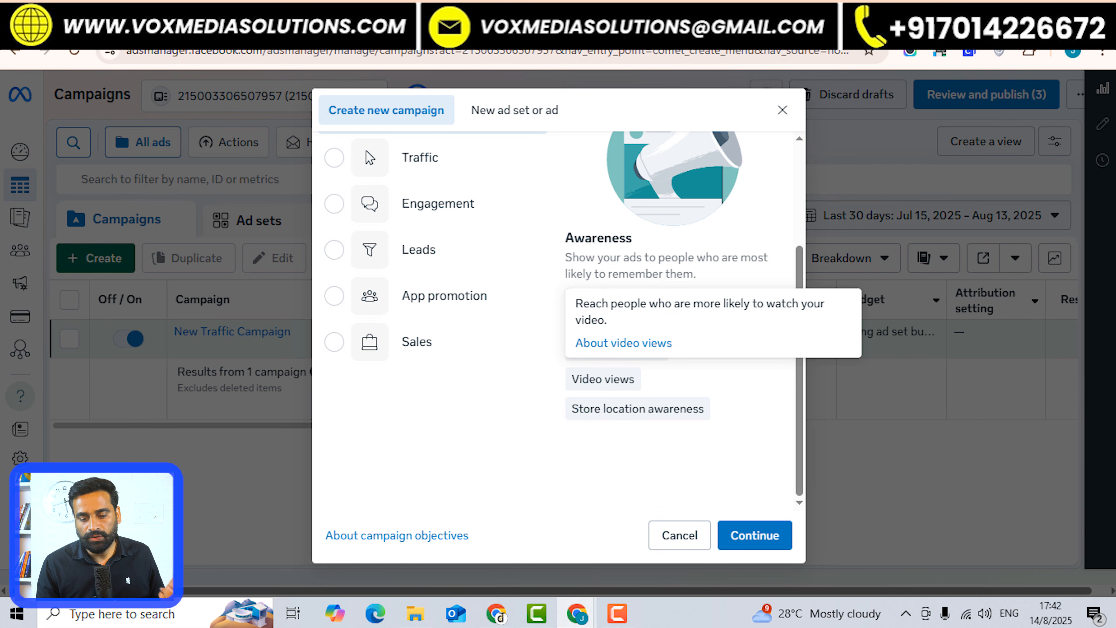
{"action": "mouse_move", "coordinate": [637, 408]}
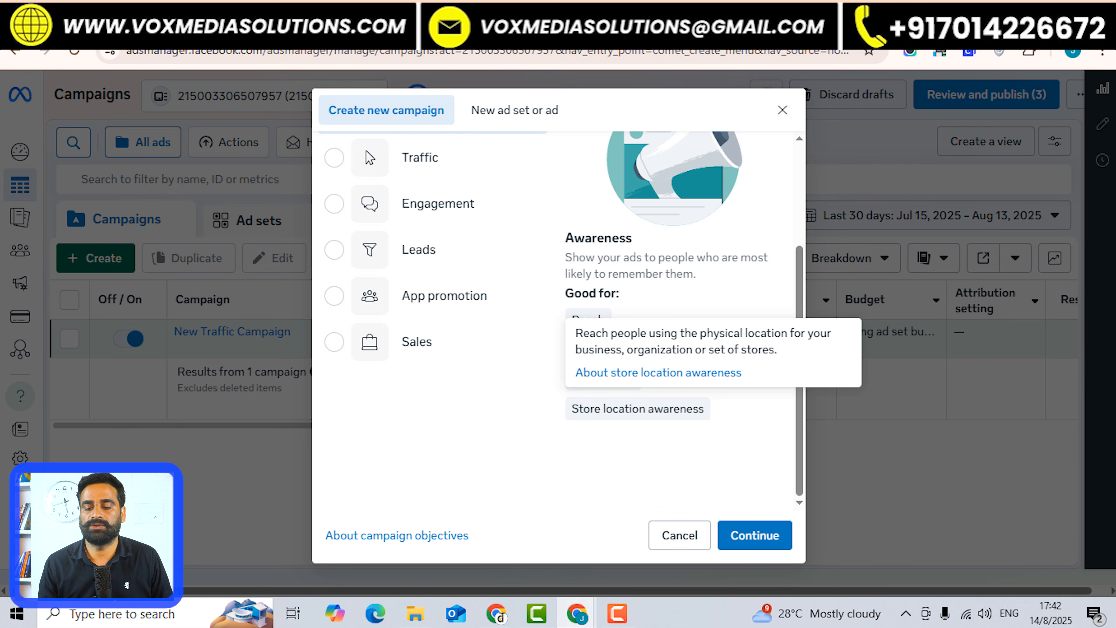
Try Traffic, then pick Engagement as the objective and review its Good for tags.
{"action": "scroll", "coordinate": [433, 308], "scroll_direction": "up", "scroll_amount": 4}
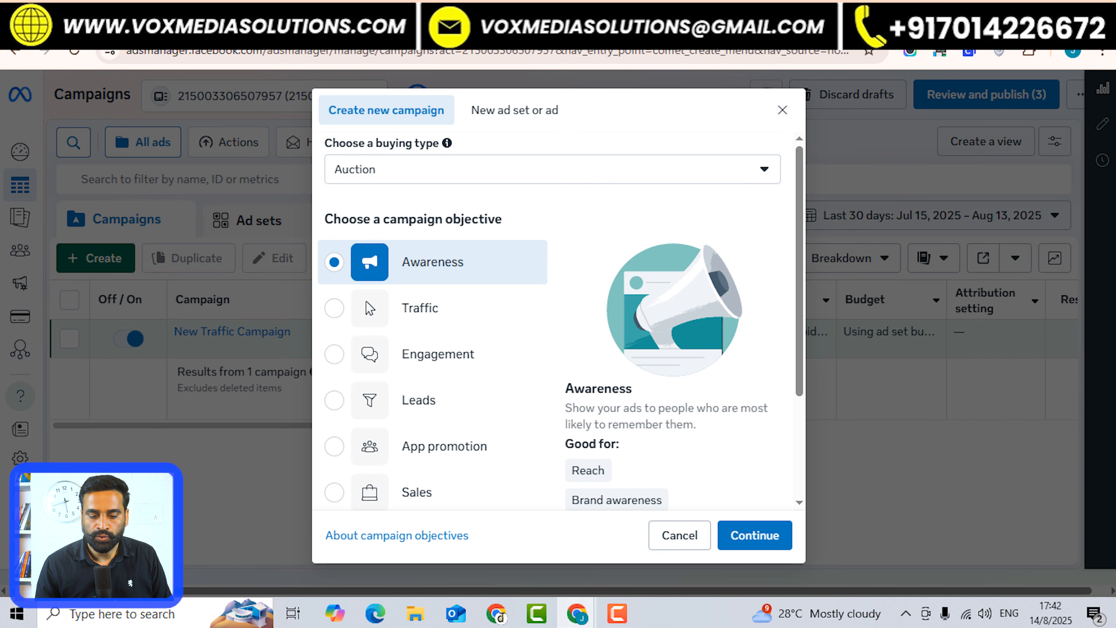
{"action": "left_click", "coordinate": [420, 308]}
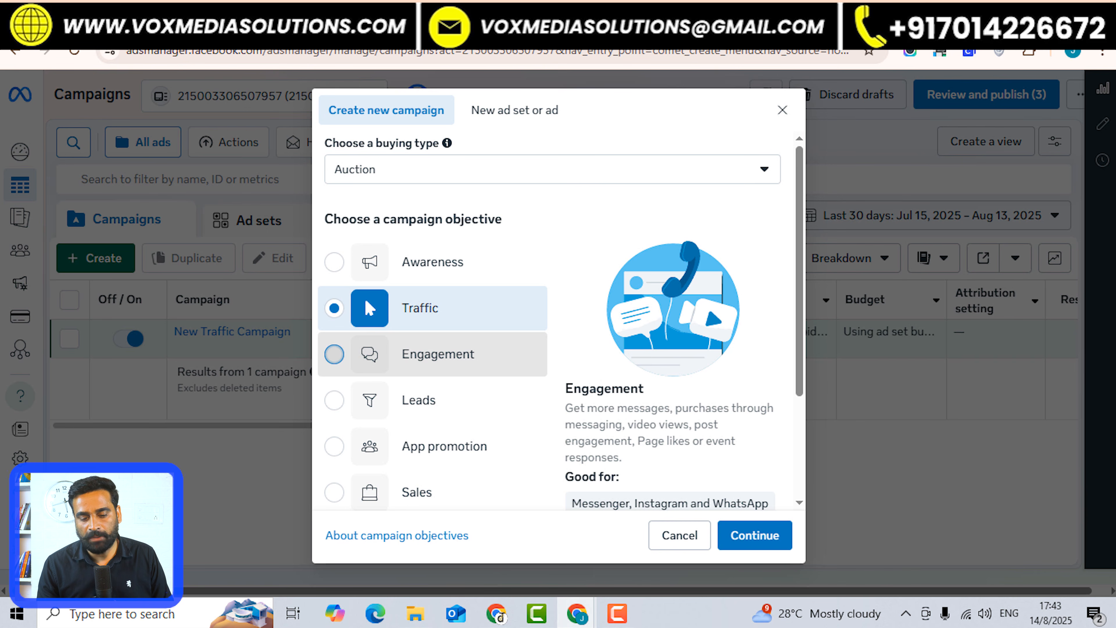
{"action": "left_click", "coordinate": [433, 354]}
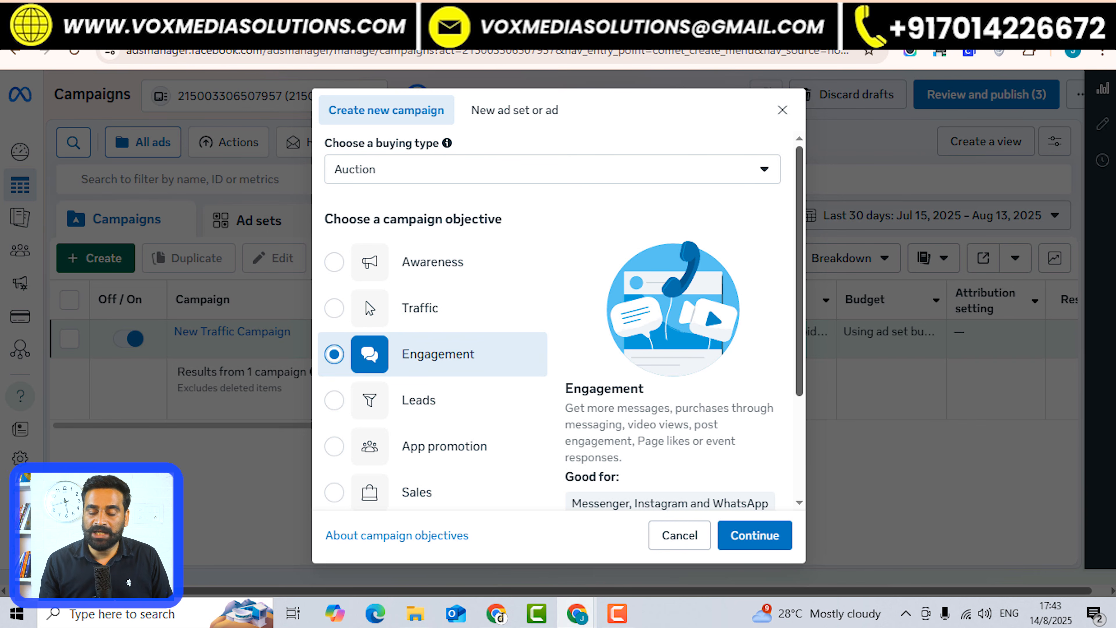
{"action": "scroll", "coordinate": [558, 321], "scroll_direction": "down", "scroll_amount": 3}
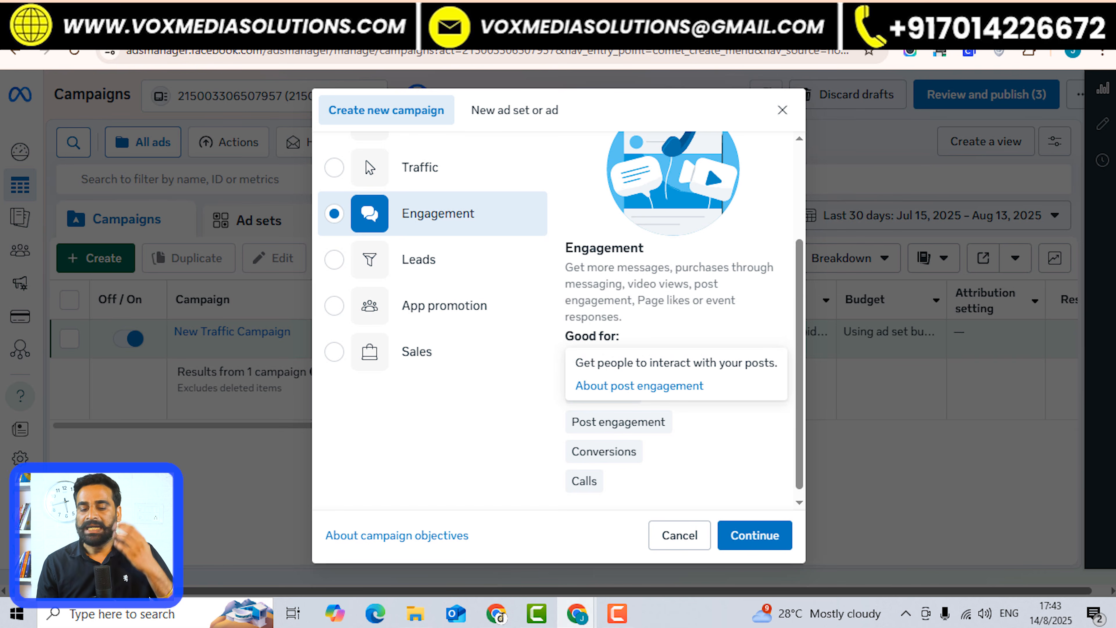
{"action": "mouse_move", "coordinate": [604, 451]}
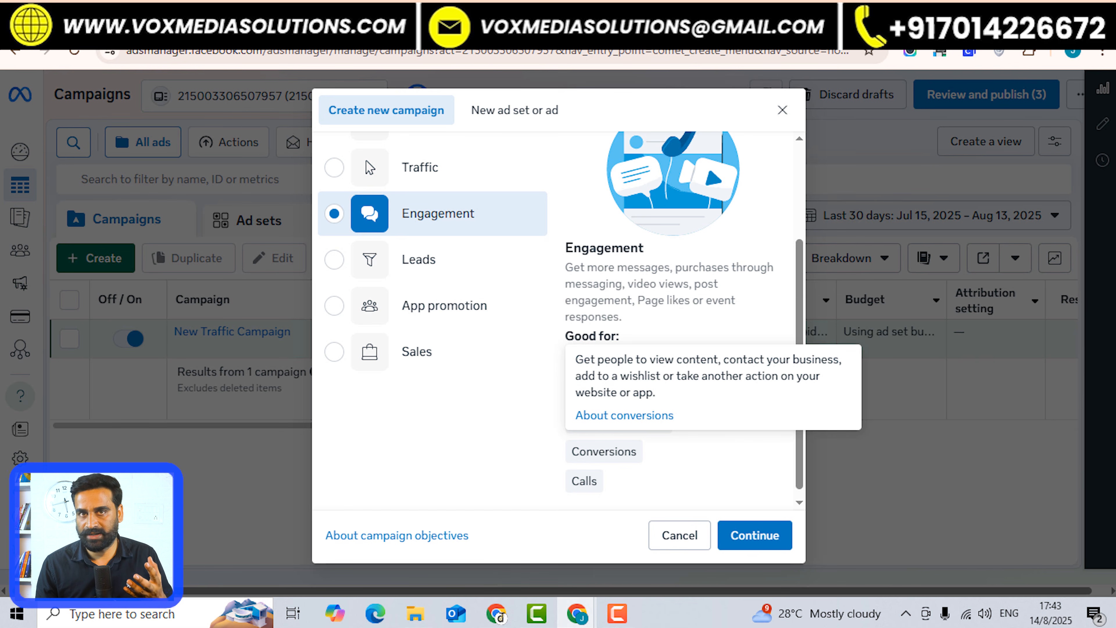
{"action": "mouse_move", "coordinate": [583, 480]}
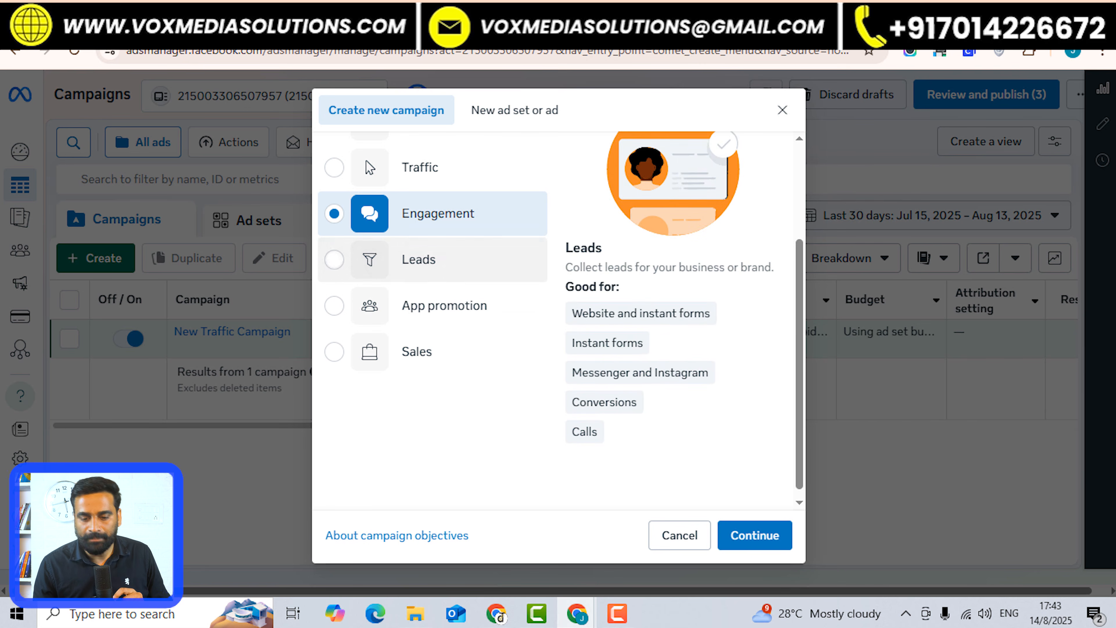
Pick Leads and review its forms, messaging, conversions and calls use cases.
{"action": "left_click", "coordinate": [334, 259]}
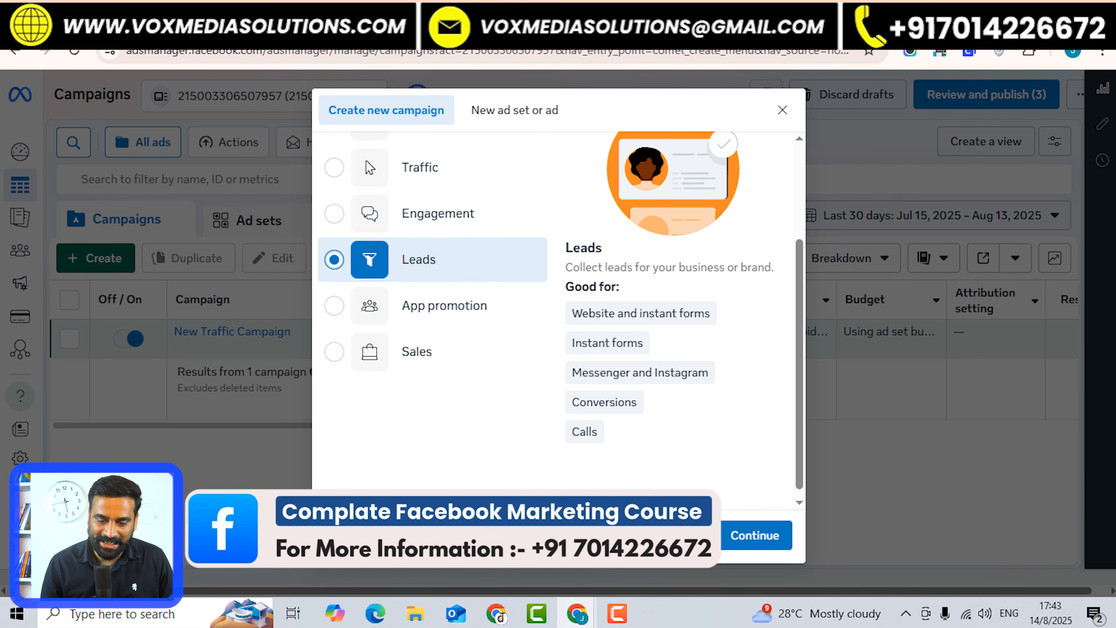
{"action": "mouse_move", "coordinate": [641, 313]}
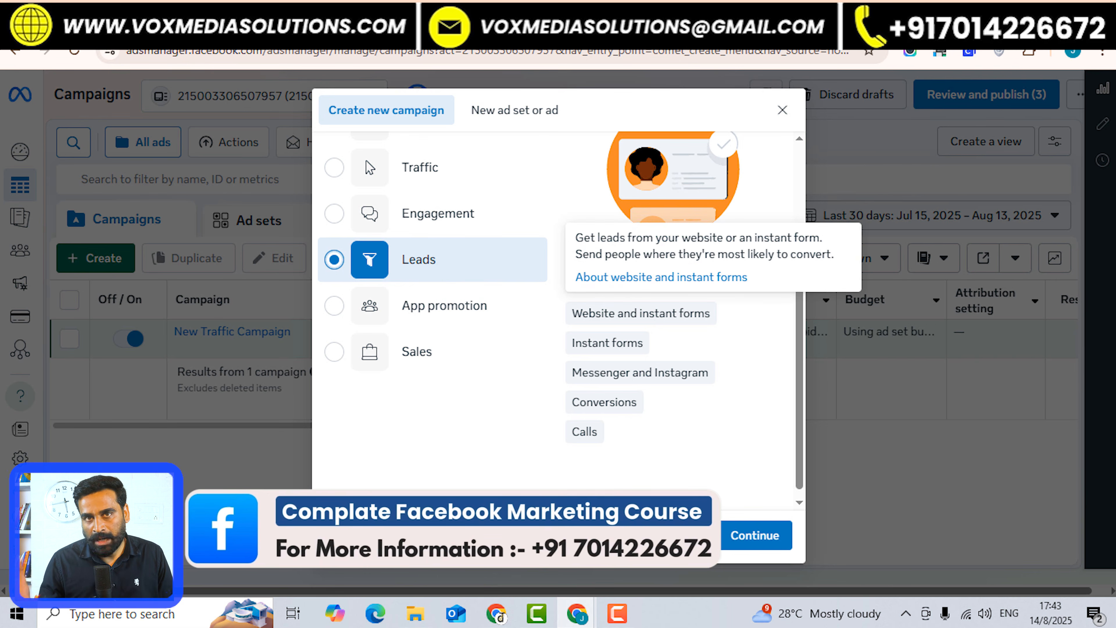
{"action": "mouse_move", "coordinate": [607, 343]}
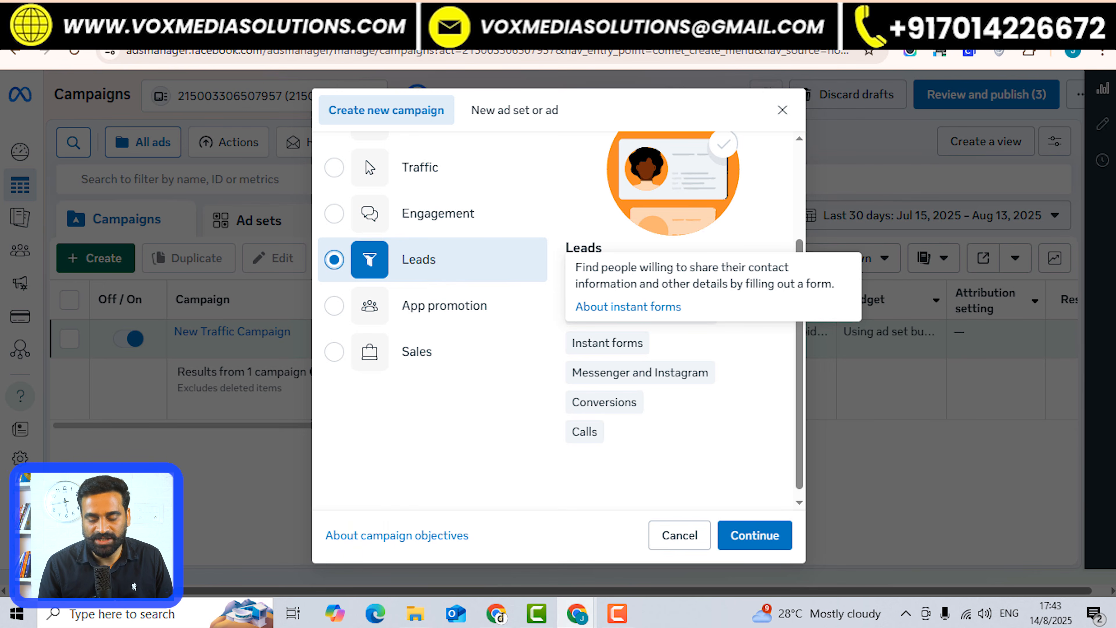
{"action": "mouse_move", "coordinate": [639, 372]}
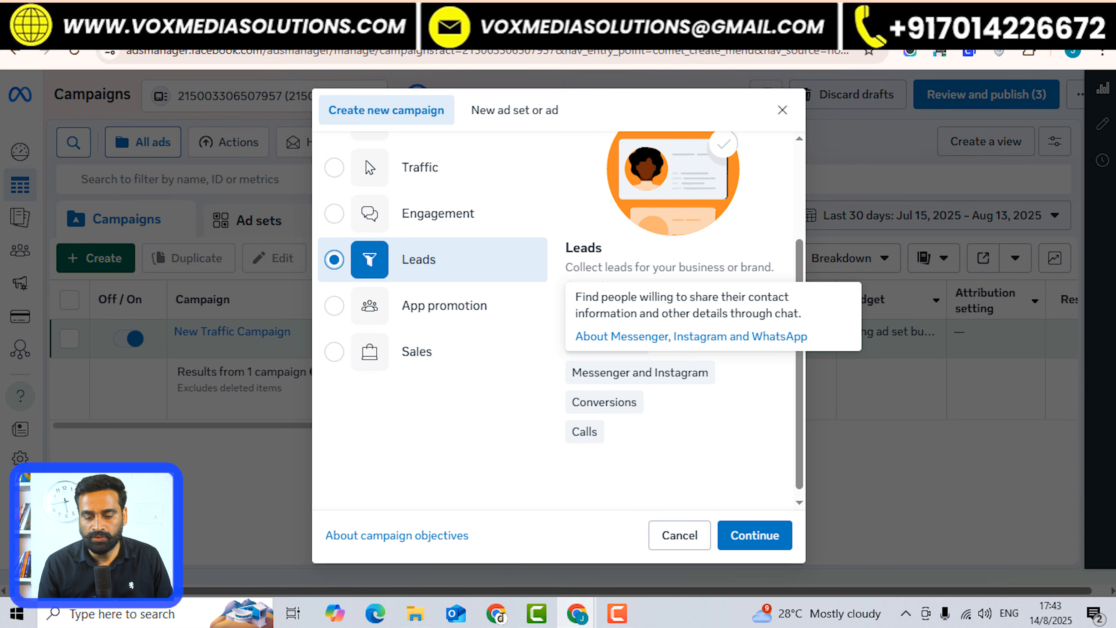
{"action": "mouse_move", "coordinate": [584, 431]}
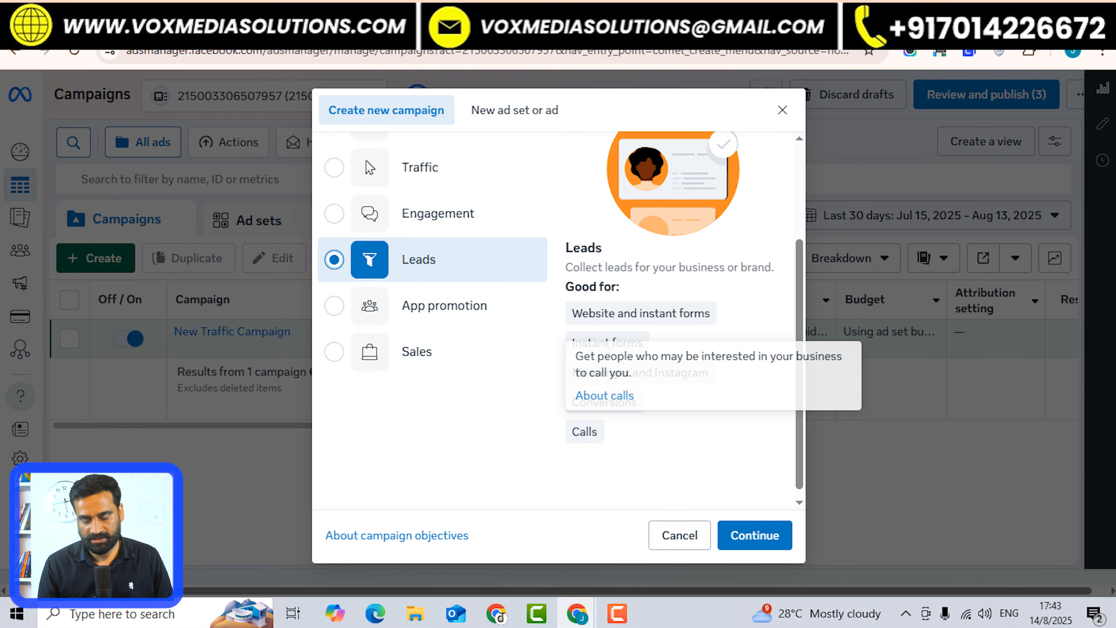
{"action": "left_click_drag", "start_coordinate": [572, 431], "coordinate": [598, 431]}
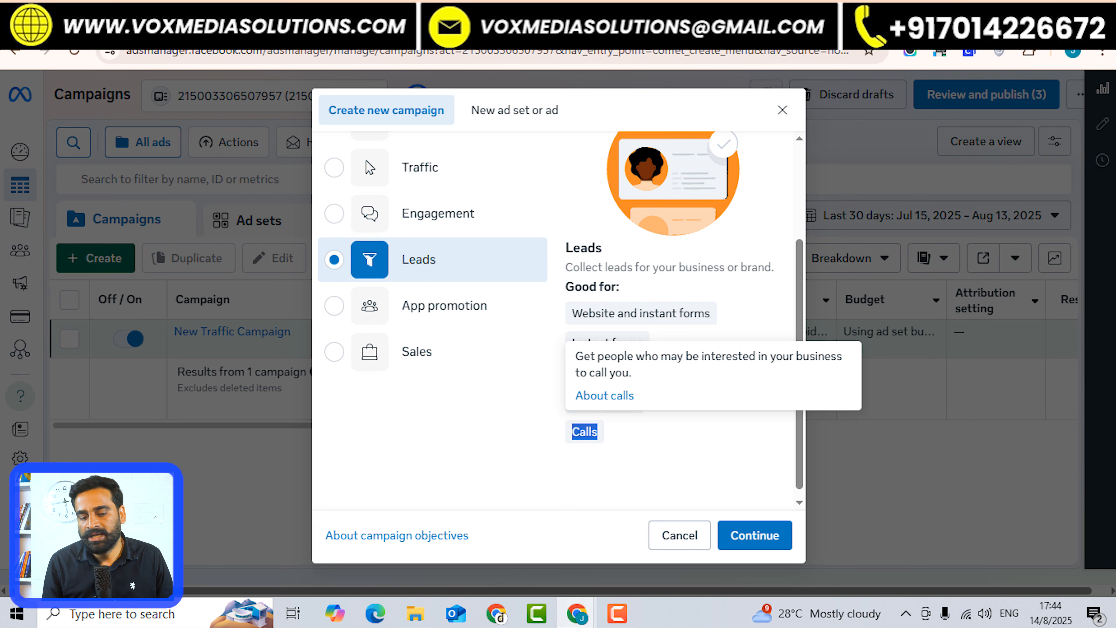
Try App promotion, then pick Sales and review its conversions, catalog sales, messaging and calls uses.
{"action": "left_click", "coordinate": [444, 306]}
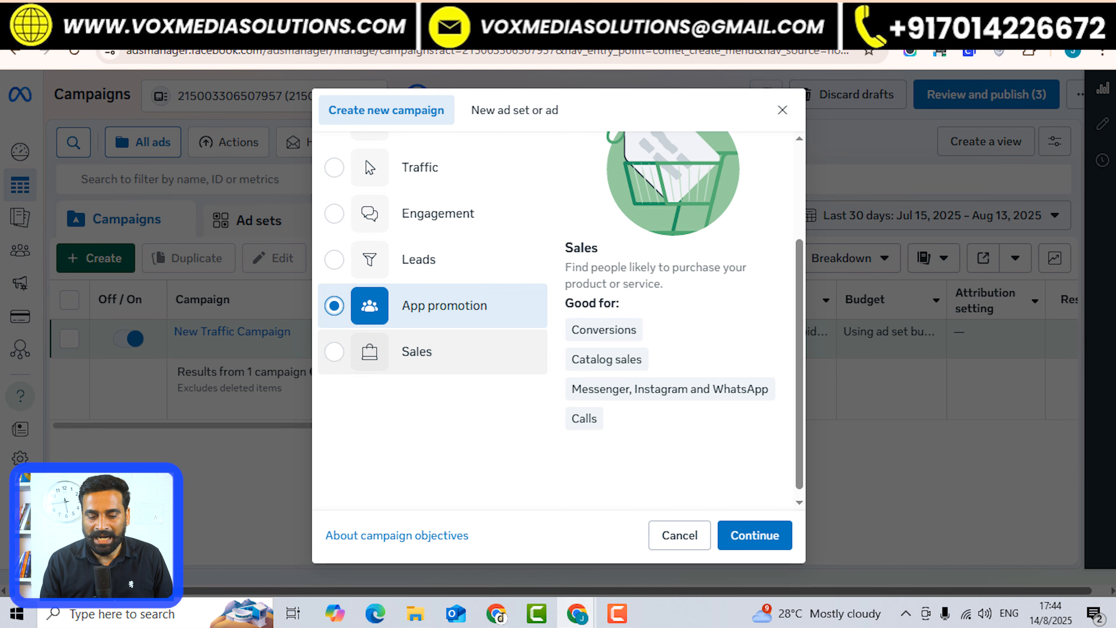
{"action": "left_click", "coordinate": [433, 352]}
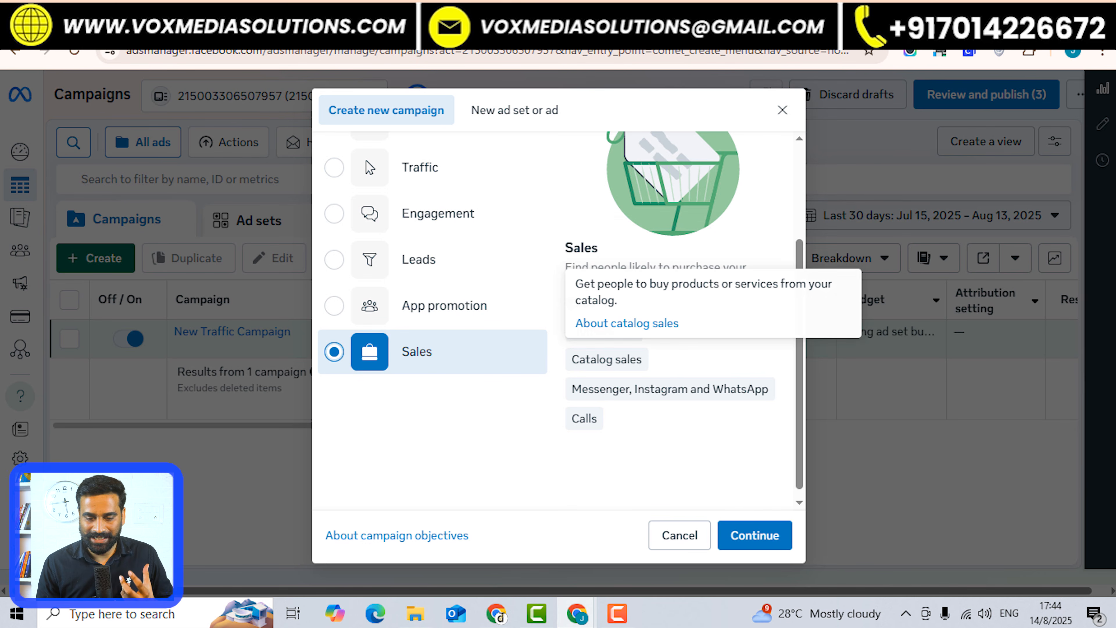
{"action": "mouse_move", "coordinate": [669, 389]}
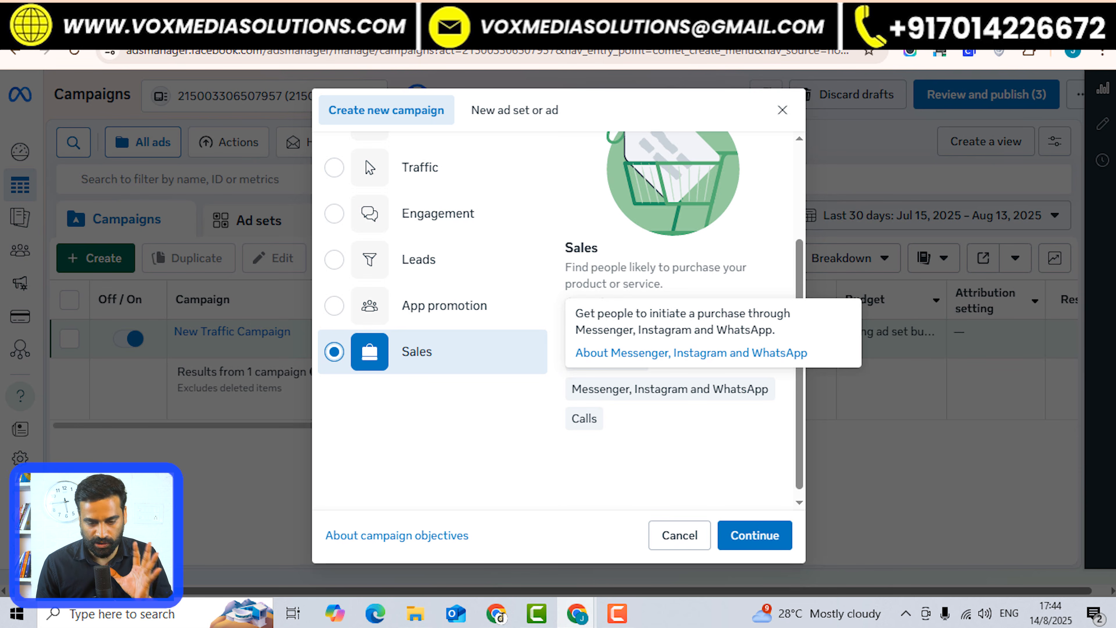
{"action": "mouse_move", "coordinate": [584, 419]}
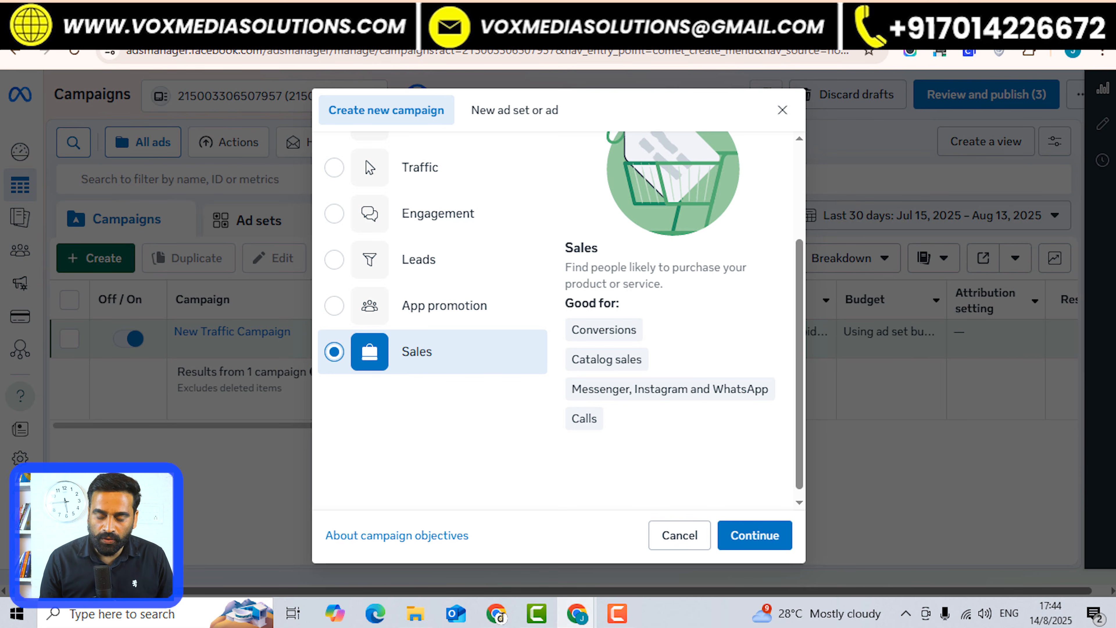
Scroll the objective list back to the top to return to Leads instead of Sales.
{"action": "scroll", "coordinate": [558, 316], "scroll_direction": "up", "scroll_amount": 3}
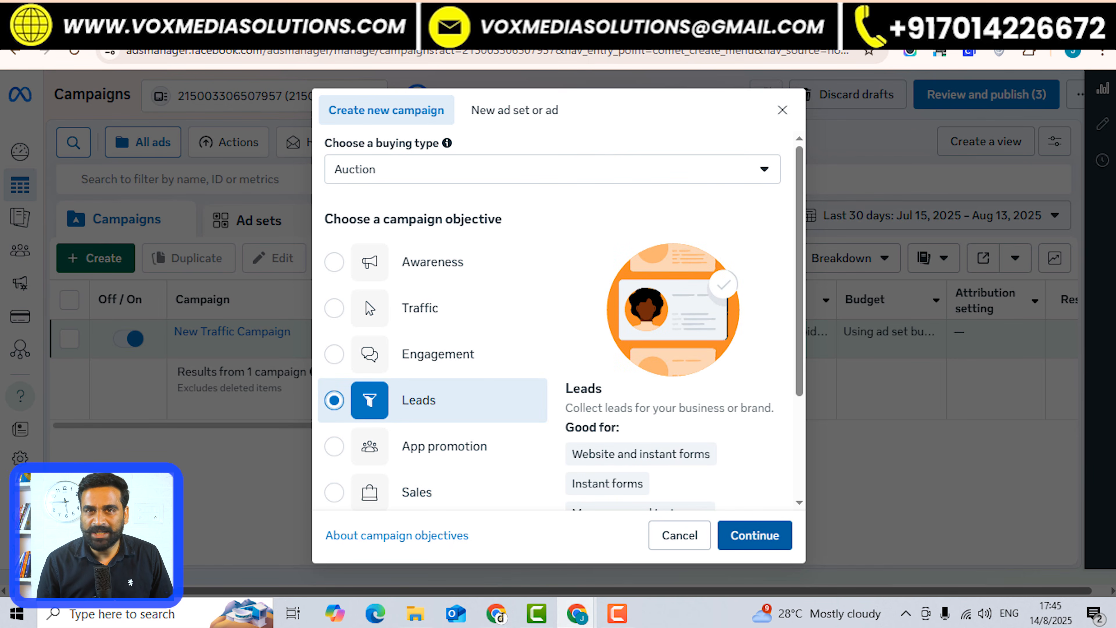
Continue with Leads to create the draft campaign and permanently hide the Advantage+ notice.
{"action": "left_click", "coordinate": [755, 535]}
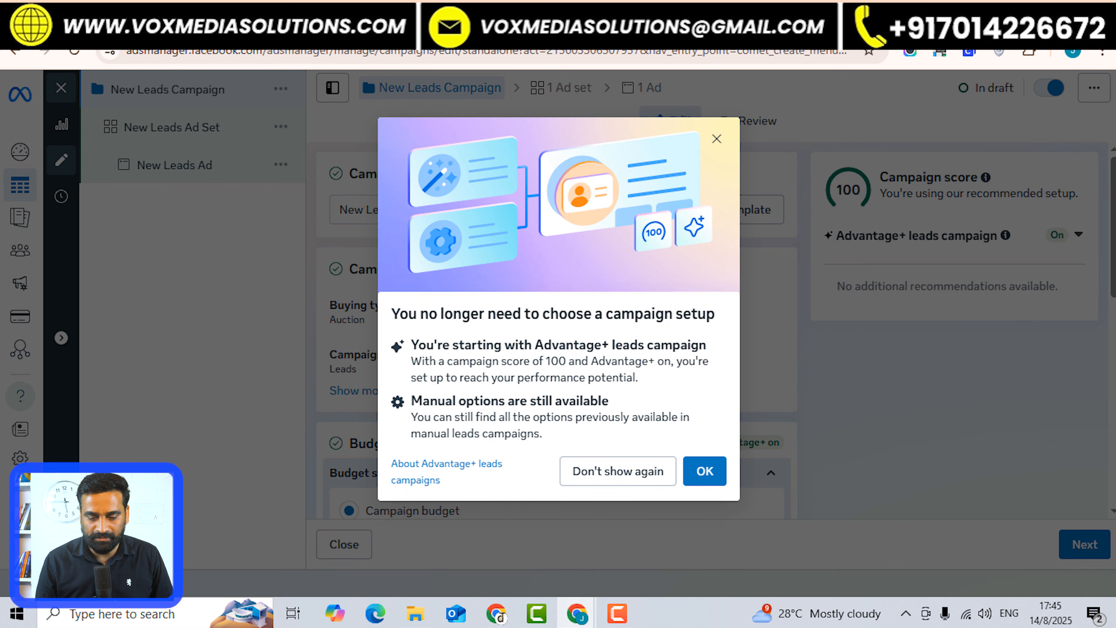
{"action": "left_click", "coordinate": [618, 472]}
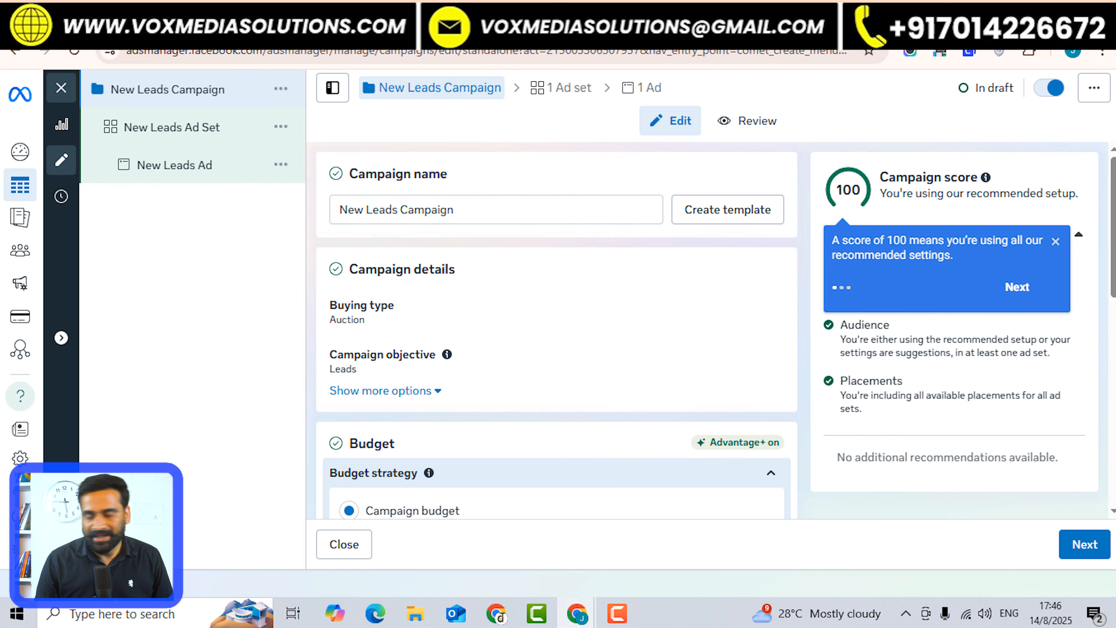
Rename the campaign to 'Digital marketing services', correcting the 'Digitak' typo.
{"action": "triple_click", "coordinate": [398, 210]}
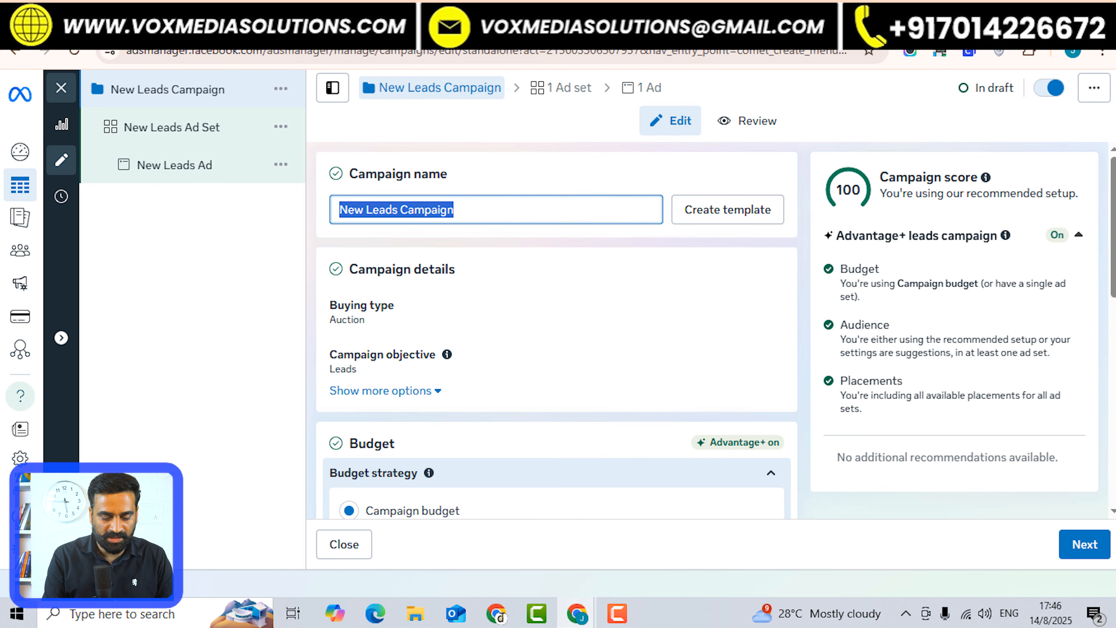
{"action": "type", "text": "Digitak marketing services"}
{"action": "double_click", "coordinate": [358, 210]}
{"action": "key", "text": "Right"}
{"action": "key", "text": "BackSpace"}
{"action": "key", "text": "BackSpace"}
{"action": "type", "text": "l"}
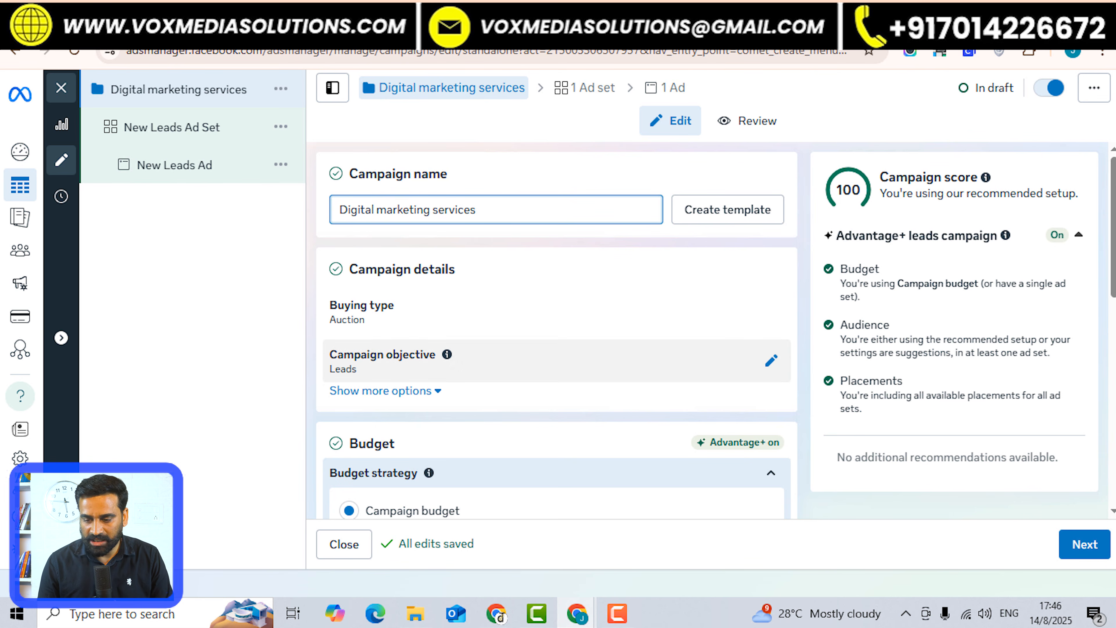
Replace the daily budget with 500 so it applies as ₹500.00.
{"action": "scroll", "coordinate": [551, 360], "scroll_direction": "down", "scroll_amount": 5}
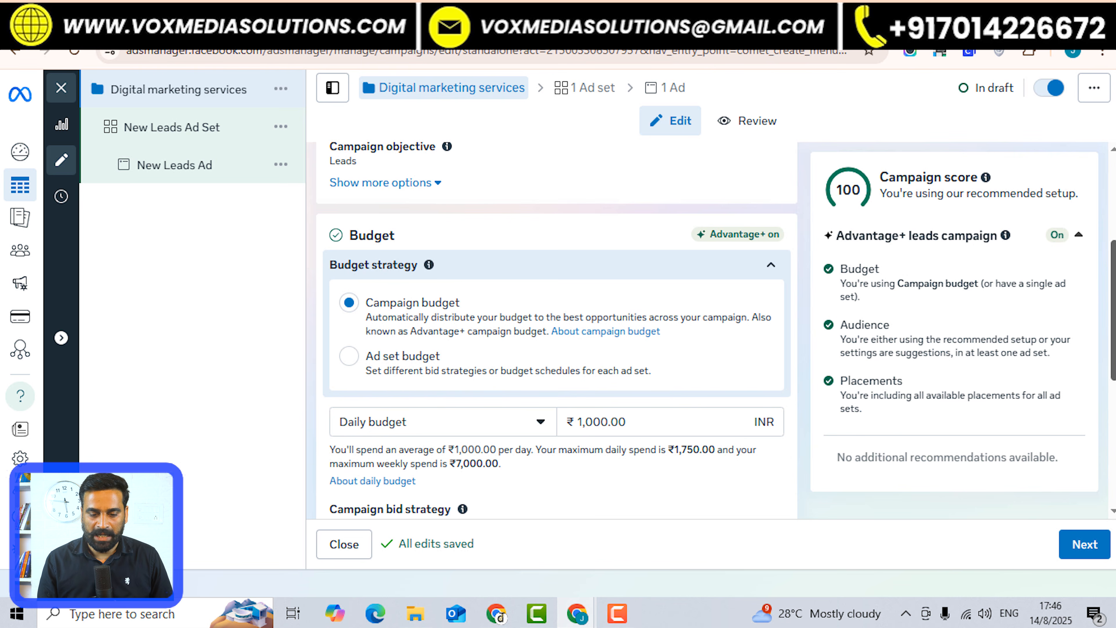
{"action": "scroll", "coordinate": [556, 330], "scroll_direction": "down", "scroll_amount": 3}
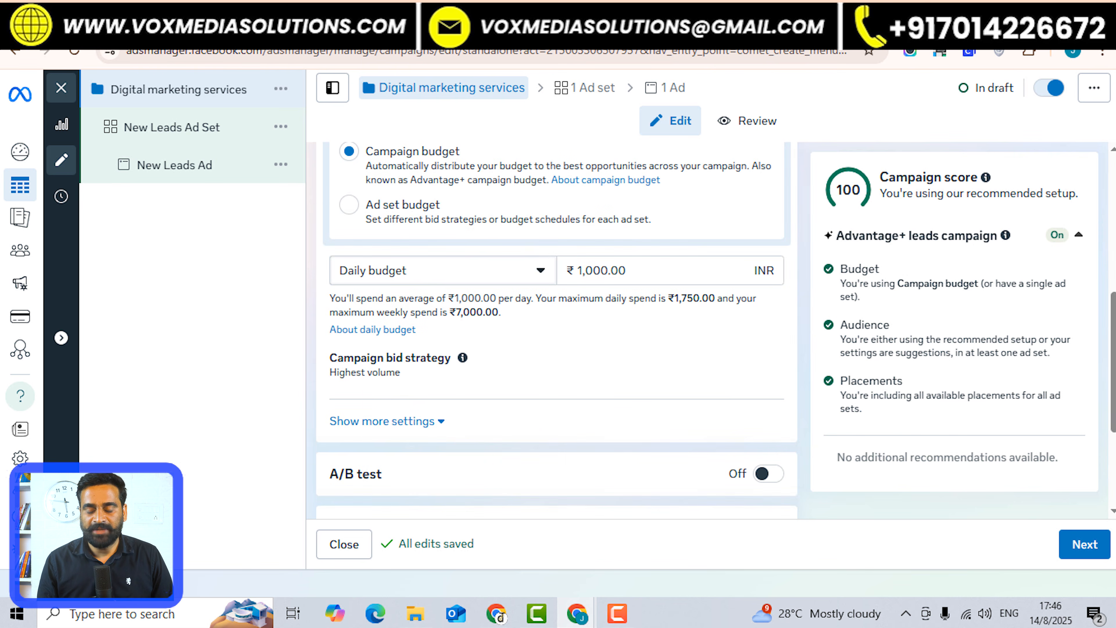
{"action": "double_click", "coordinate": [615, 270]}
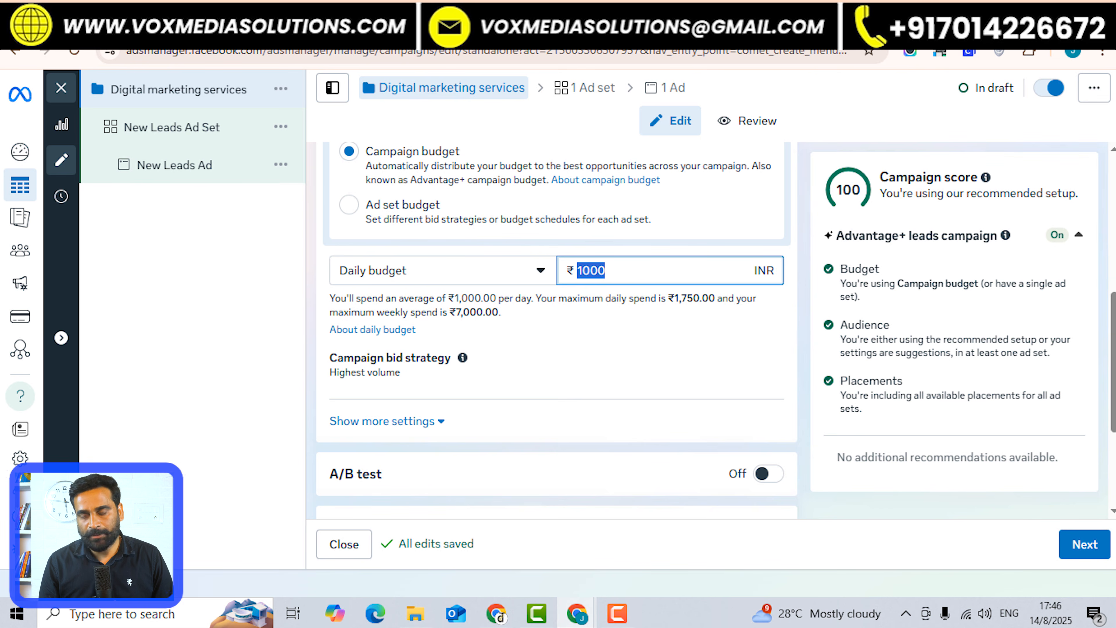
{"action": "type", "text": "500"}
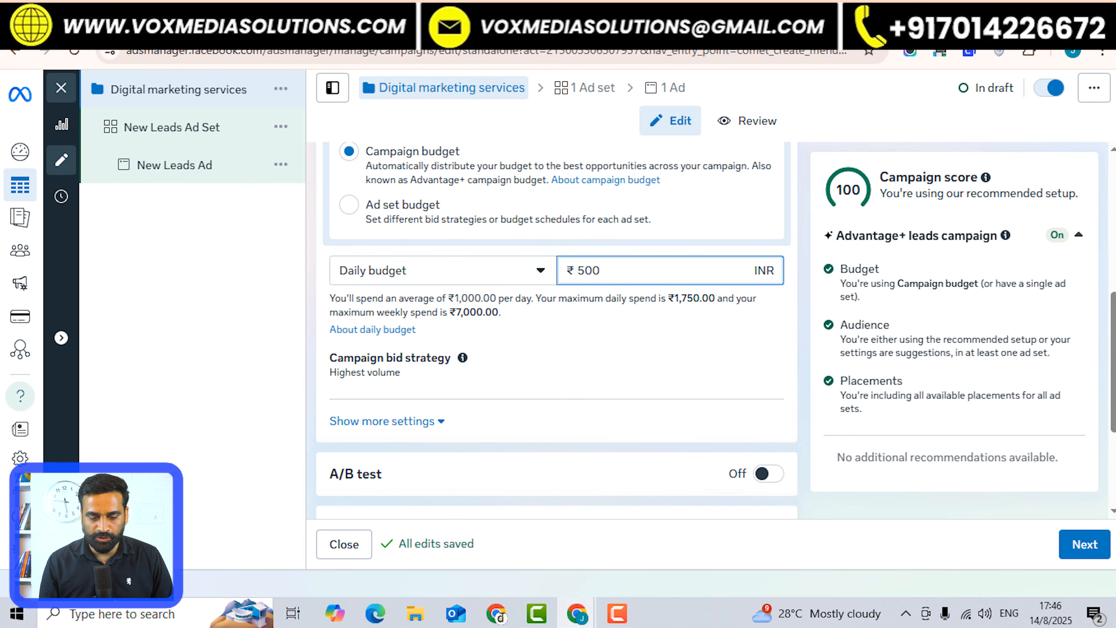
{"action": "left_click_drag", "start_coordinate": [1113, 363], "coordinate": [1113, 408]}
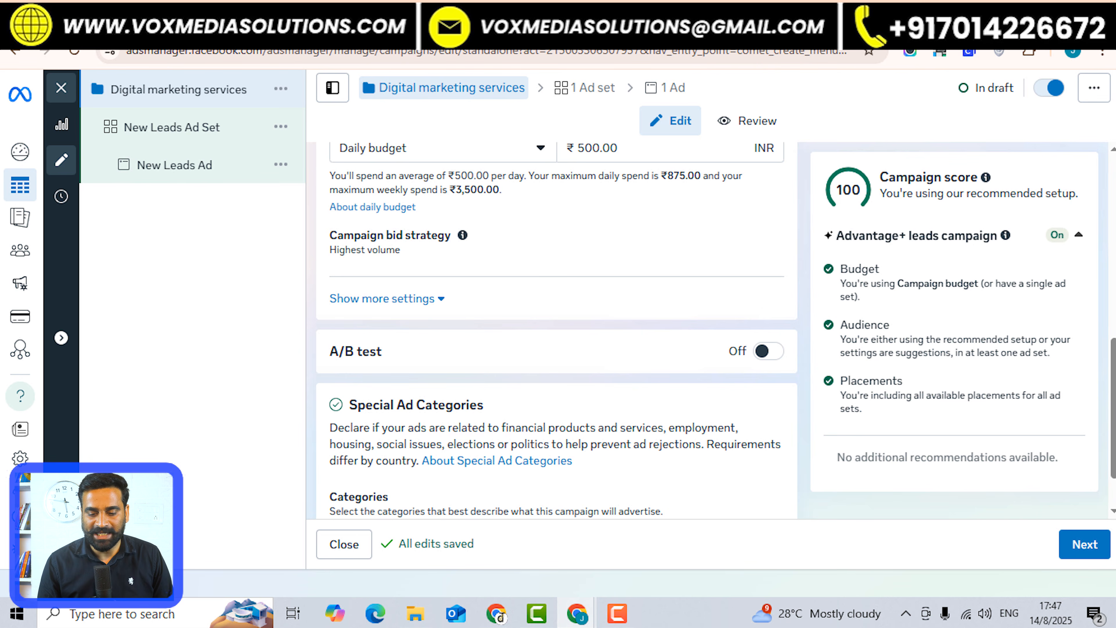
{"action": "mouse_move", "coordinate": [556, 352]}
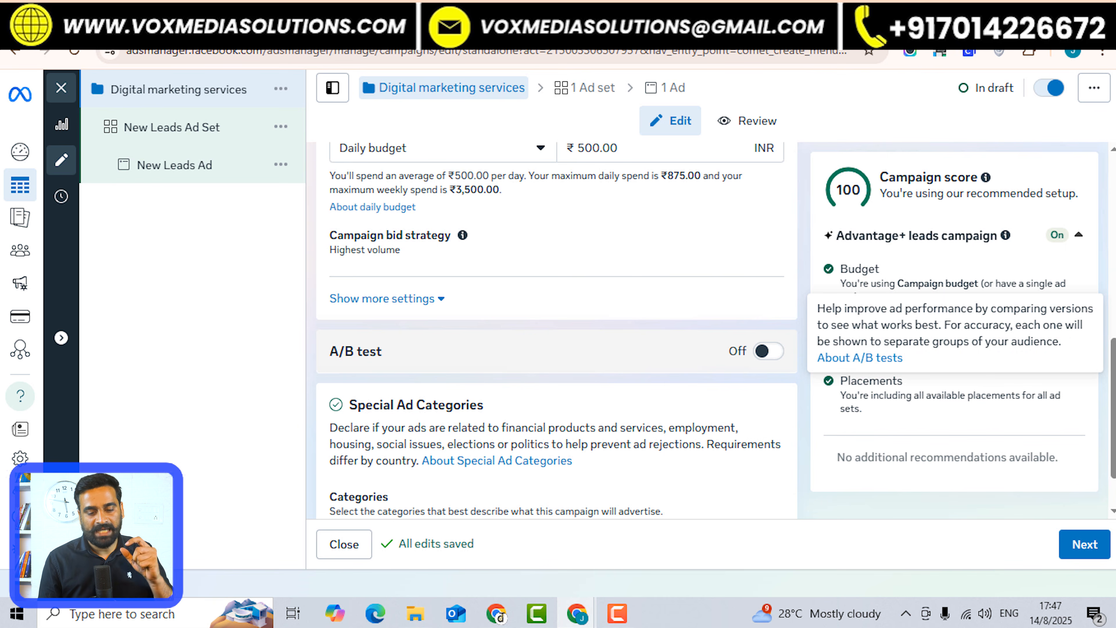
{"action": "left_click", "coordinate": [768, 351]}
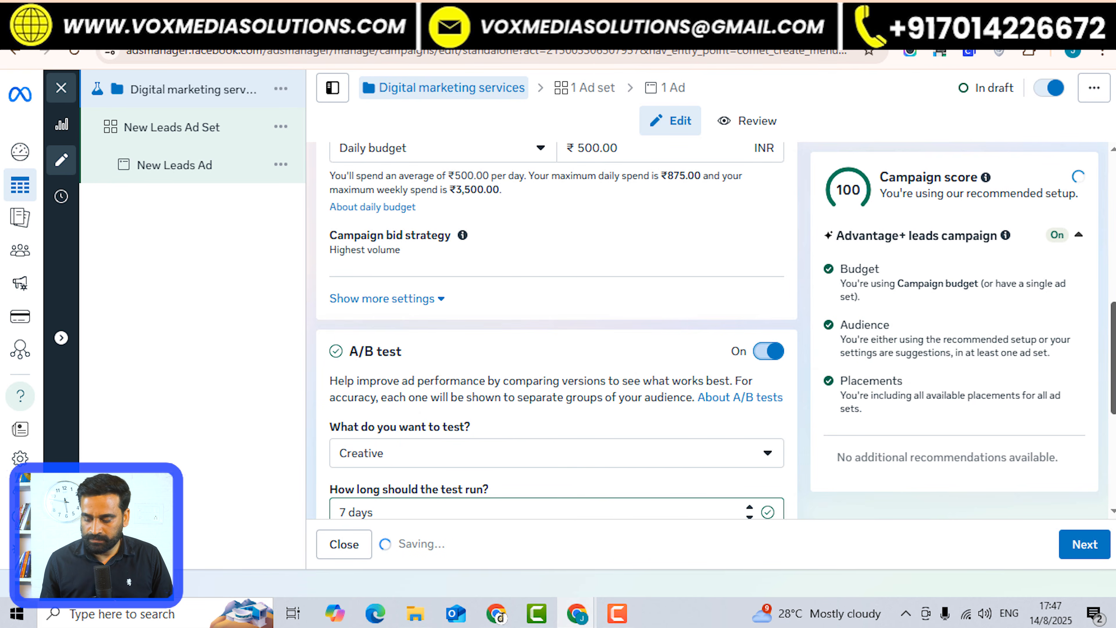
{"action": "left_click_drag", "start_coordinate": [1113, 358], "coordinate": [1113, 396]}
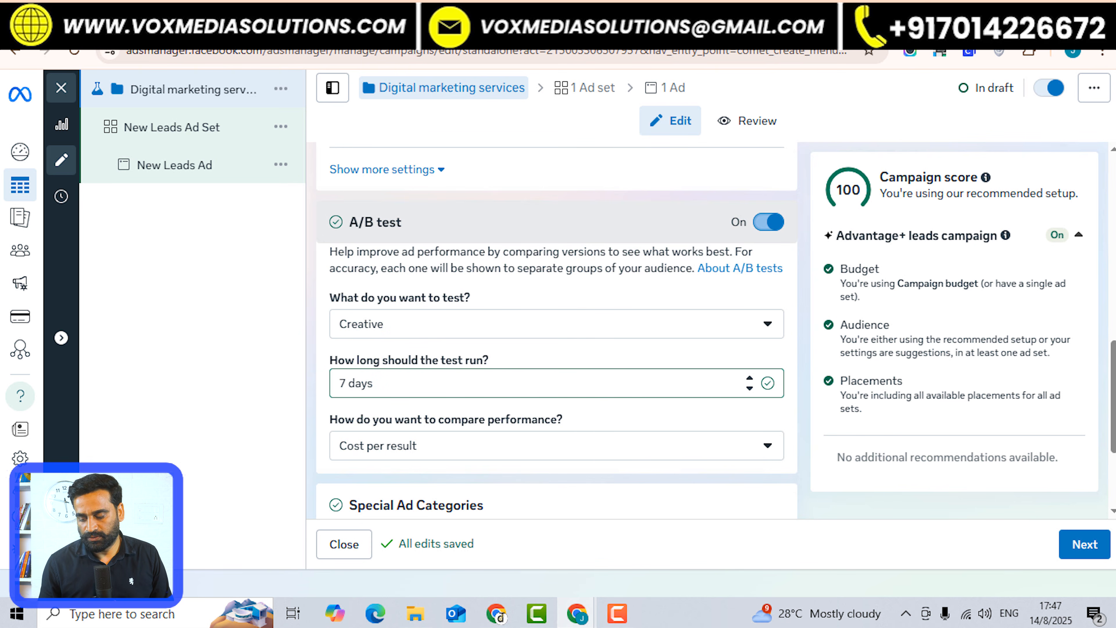
{"action": "left_click", "coordinate": [768, 222]}
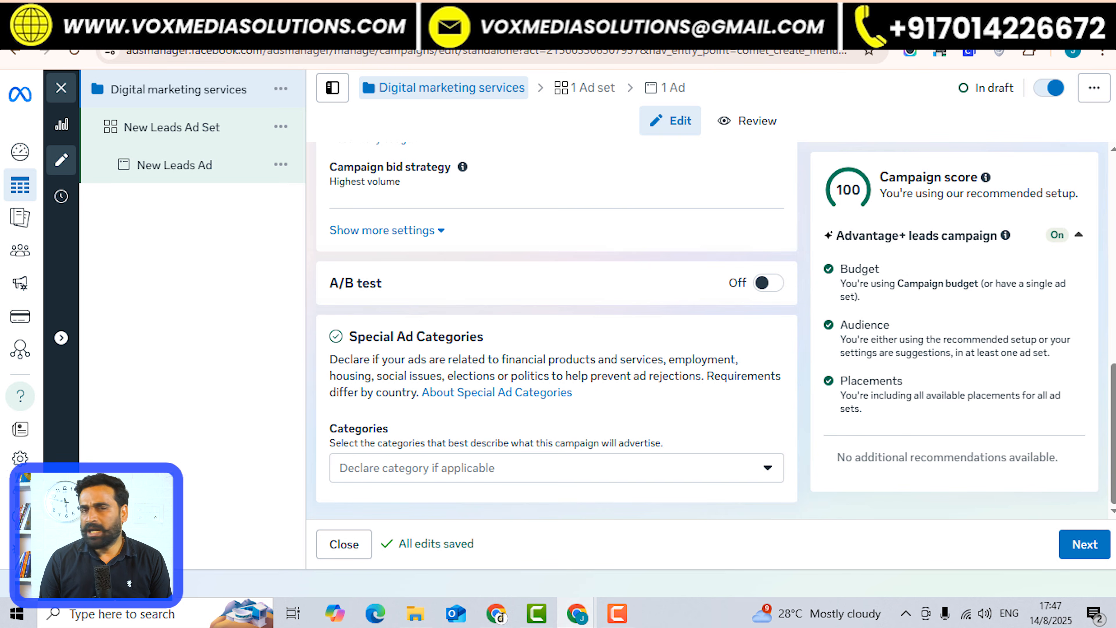
{"action": "scroll", "coordinate": [556, 325], "scroll_direction": "up", "scroll_amount": 2}
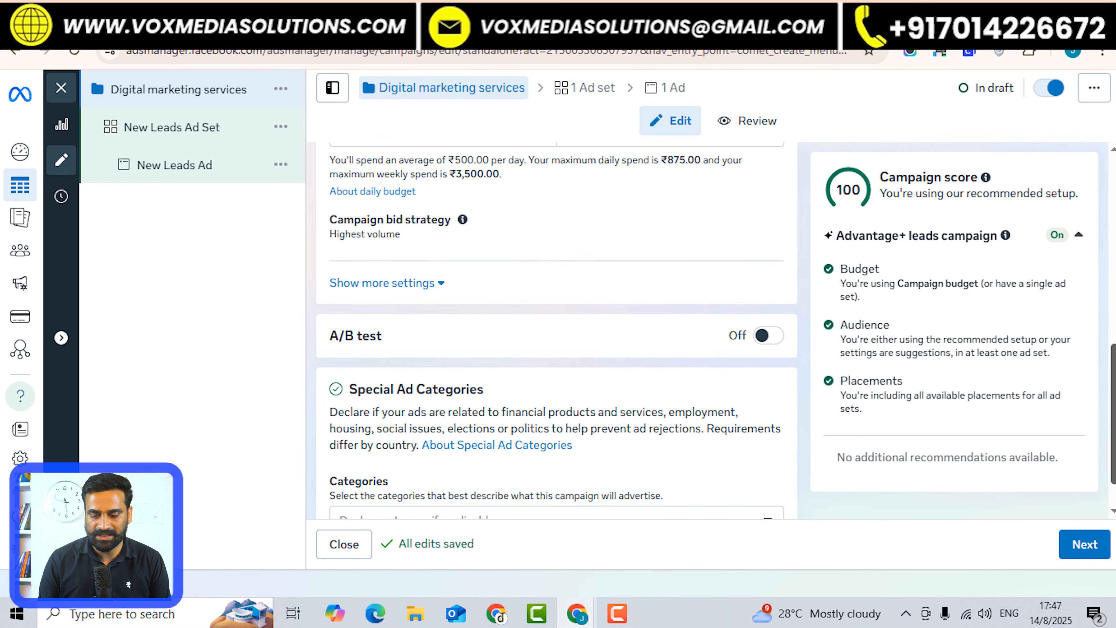
{"action": "scroll", "coordinate": [556, 325], "scroll_direction": "down", "scroll_amount": 2}
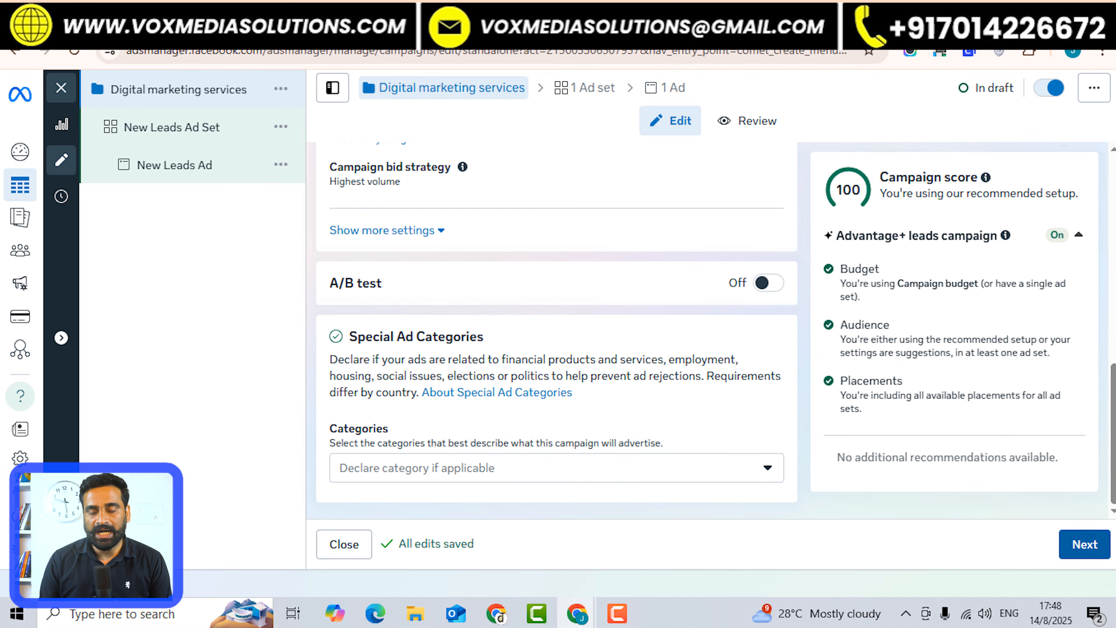
Advance with Next to the New Leads Ad Set editing page.
{"action": "left_click", "coordinate": [1085, 544]}
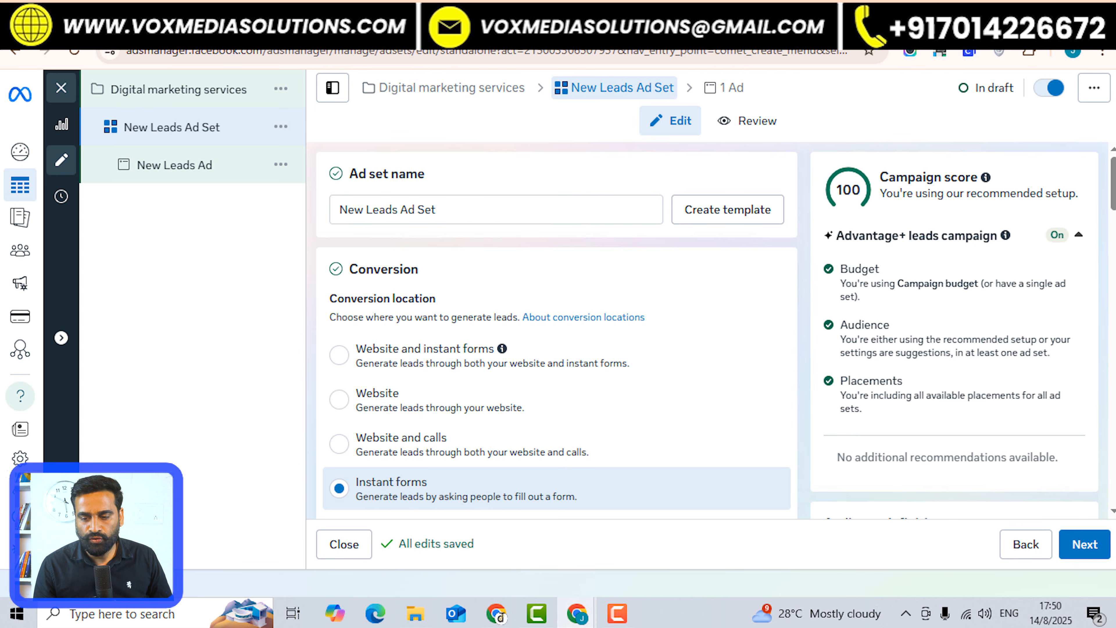
Choose Calls as the ad set's conversion location.
{"action": "scroll", "coordinate": [556, 330], "scroll_direction": "down", "scroll_amount": 4}
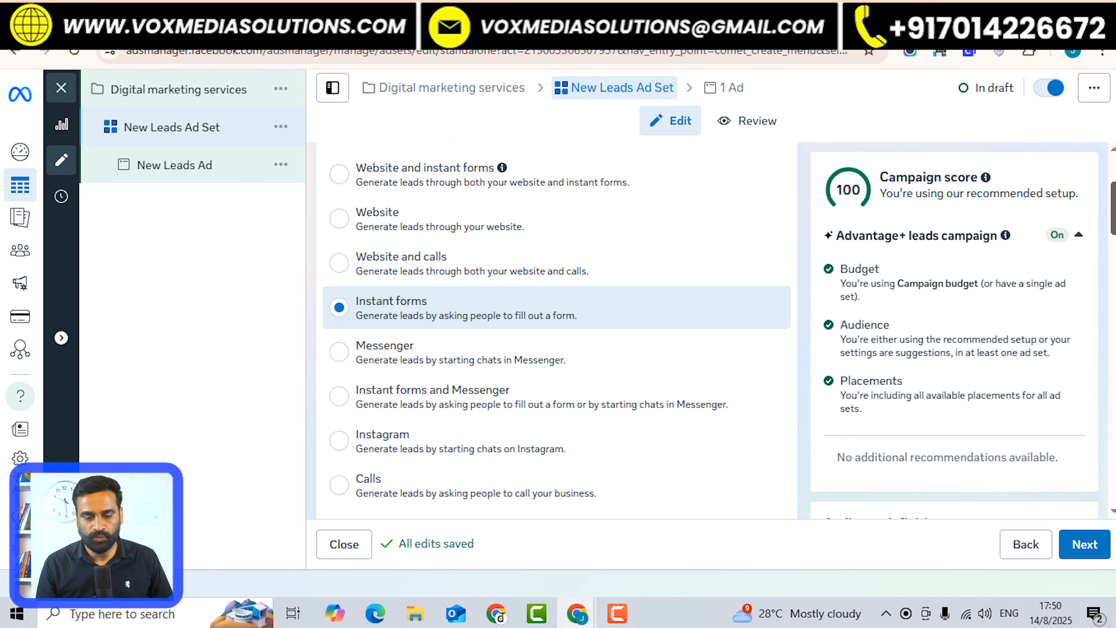
{"action": "scroll", "coordinate": [557, 330], "scroll_direction": "up", "scroll_amount": 2}
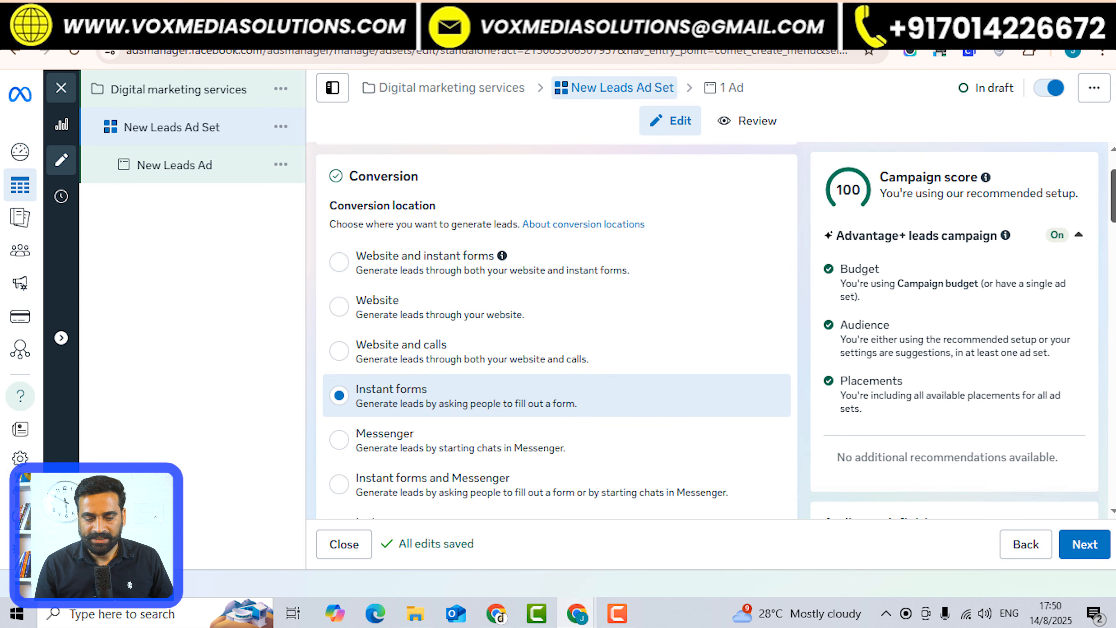
{"action": "scroll", "coordinate": [556, 330], "scroll_direction": "down", "scroll_amount": 4}
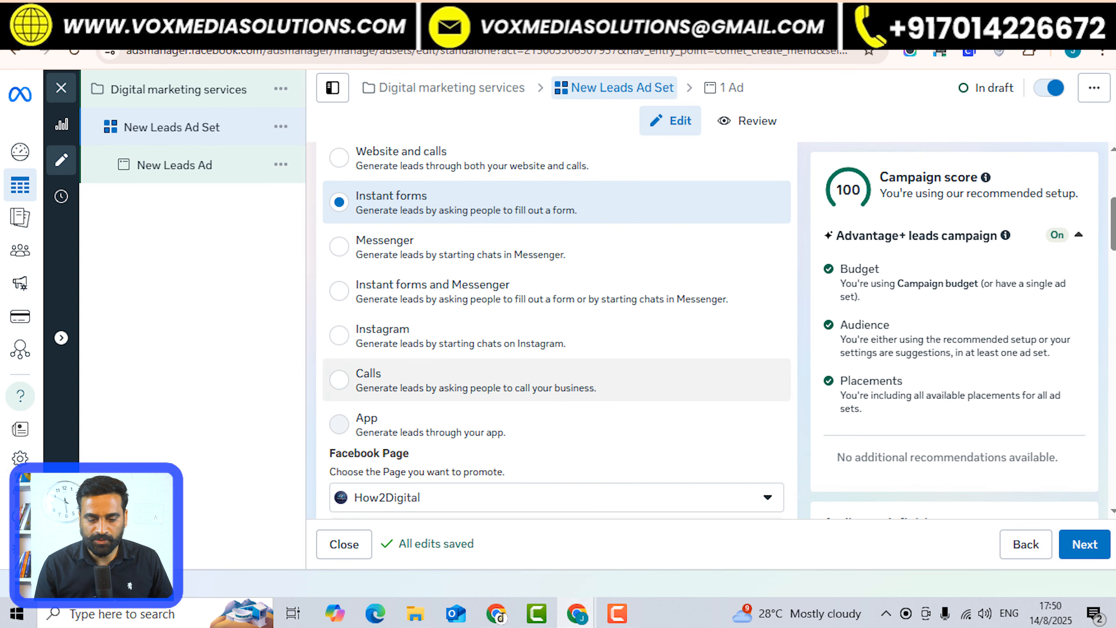
{"action": "left_click", "coordinate": [339, 379]}
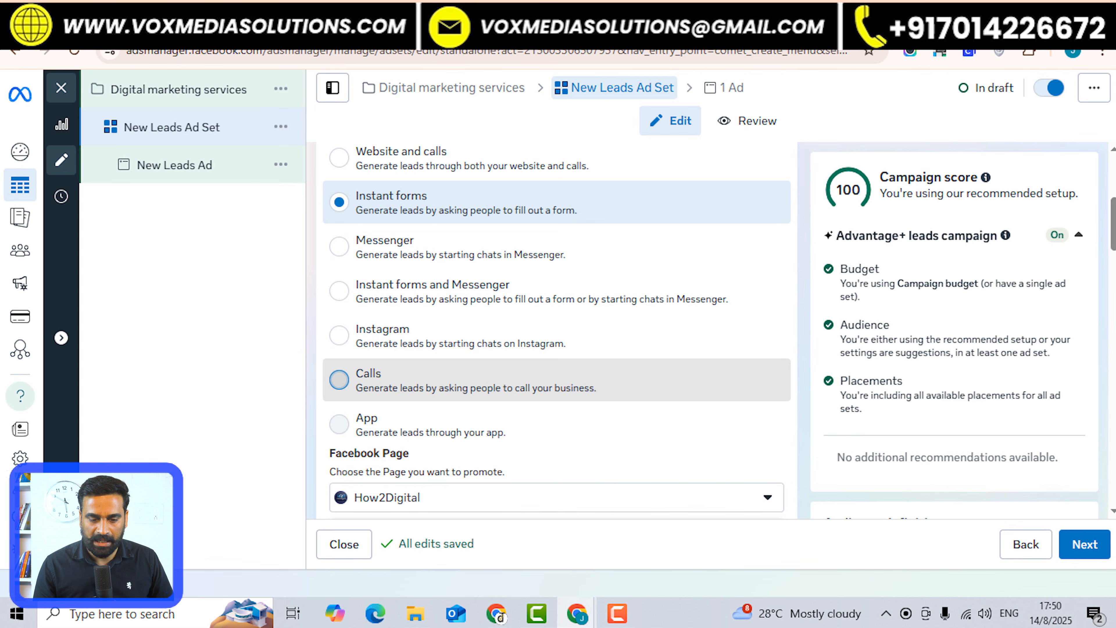
Switch the ad set's conversion location from instant forms to calls.
{"action": "left_click", "coordinate": [339, 378]}
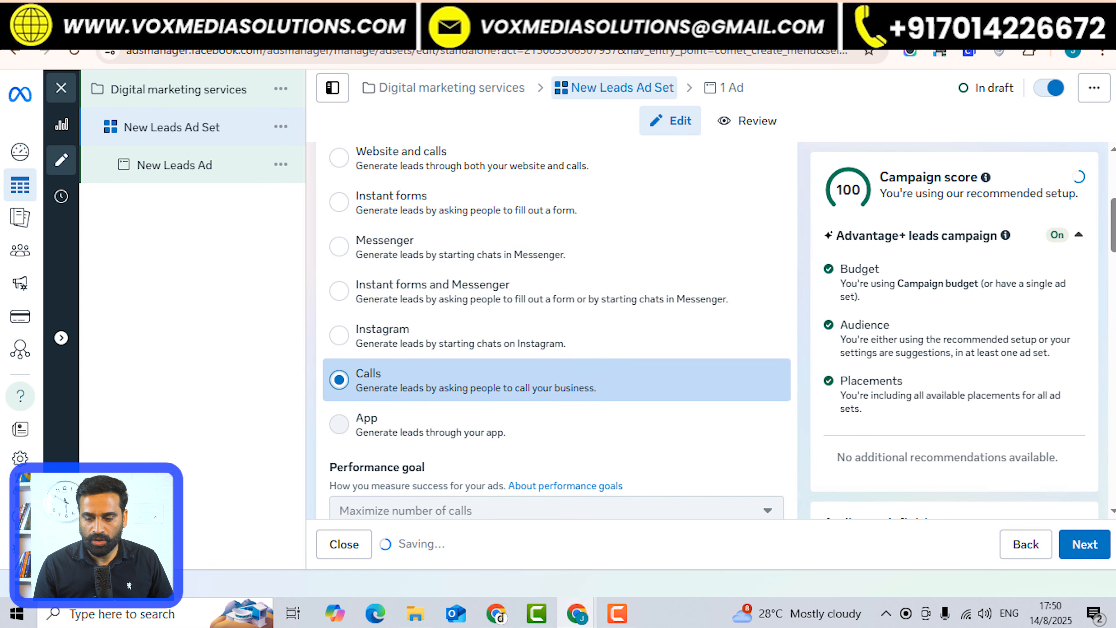
{"action": "scroll", "coordinate": [339, 379], "scroll_direction": "up", "scroll_amount": 1}
{"action": "scroll", "coordinate": [339, 379], "scroll_direction": "down", "scroll_amount": 3}
Promote the Voxmediasolutions Facebook Page instead of How2Digital.
{"action": "scroll", "coordinate": [557, 330], "scroll_direction": "down", "scroll_amount": 3}
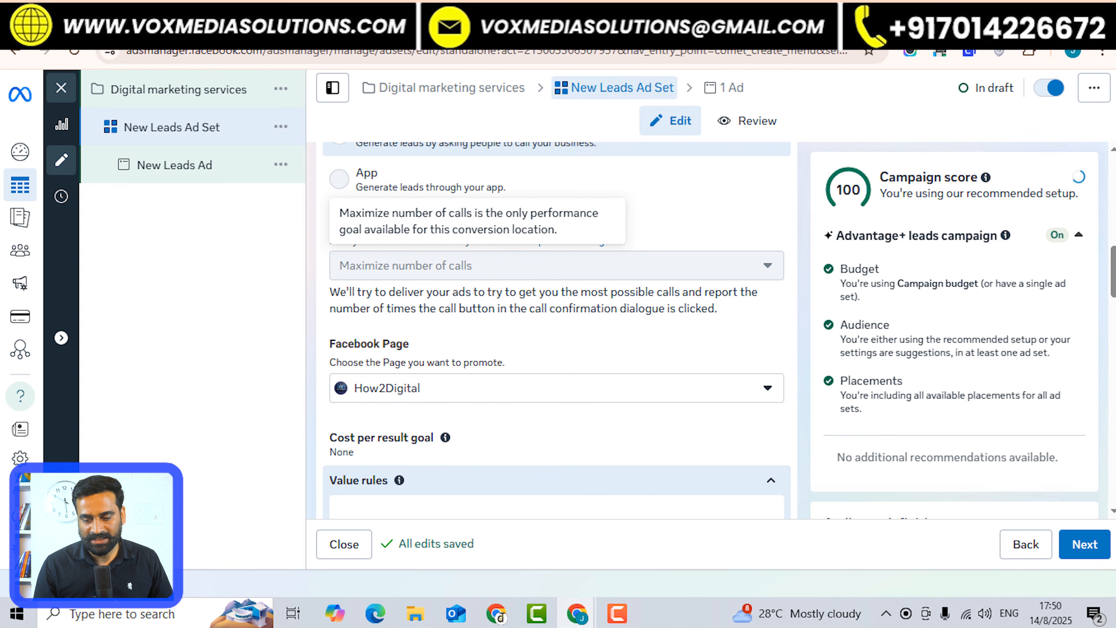
{"action": "scroll", "coordinate": [557, 312], "scroll_direction": "down", "scroll_amount": 3}
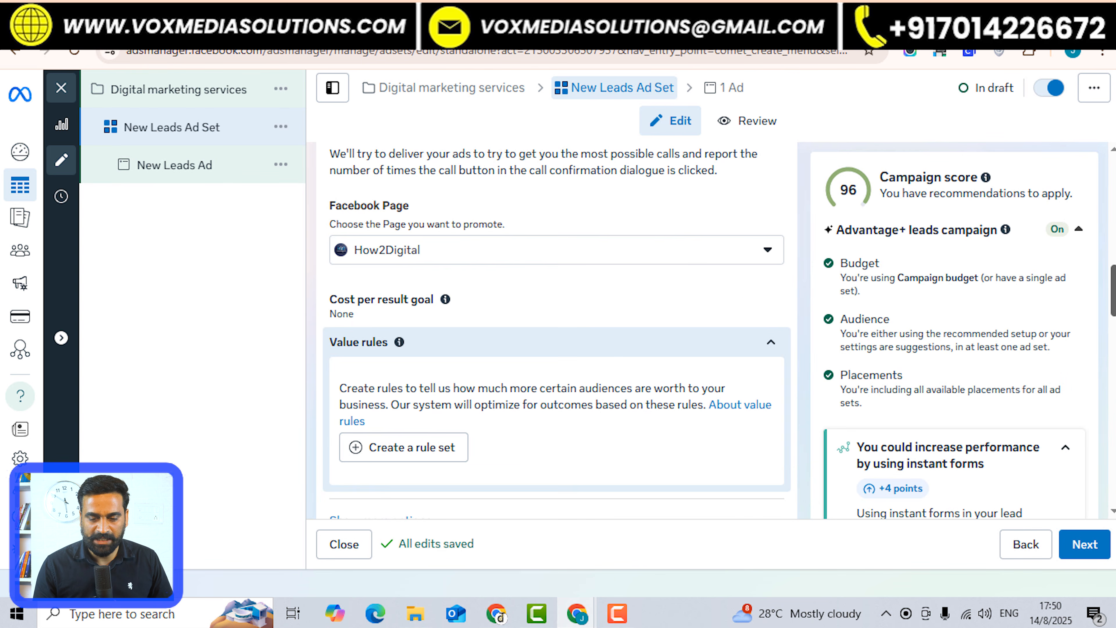
{"action": "left_click", "coordinate": [556, 249]}
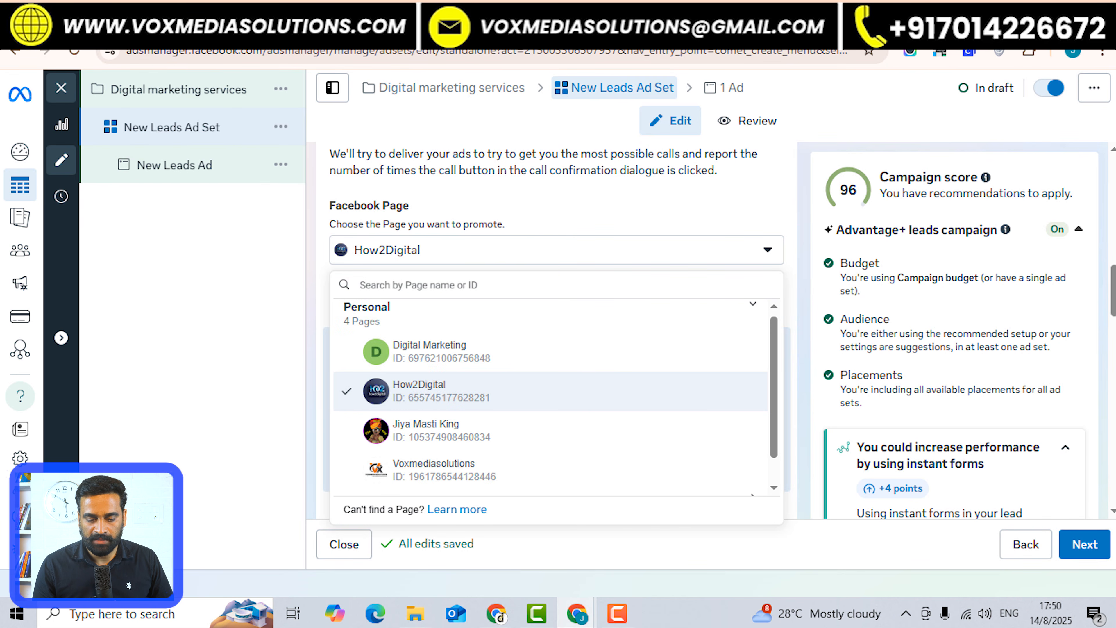
{"action": "left_click", "coordinate": [527, 470]}
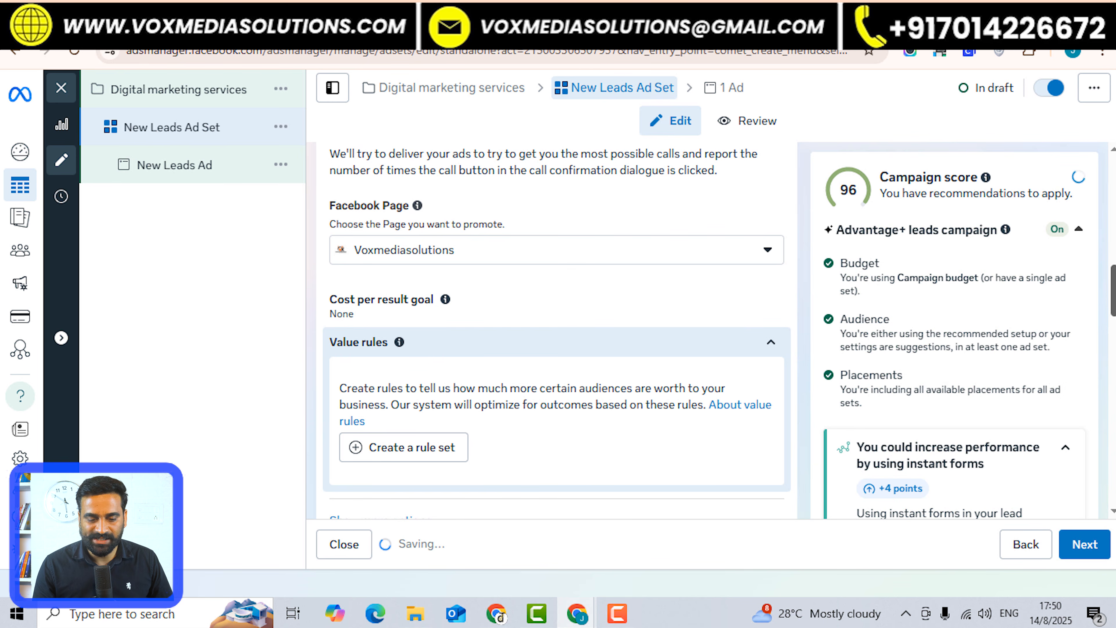
{"action": "scroll", "coordinate": [555, 330], "scroll_direction": "down", "scroll_amount": 4}
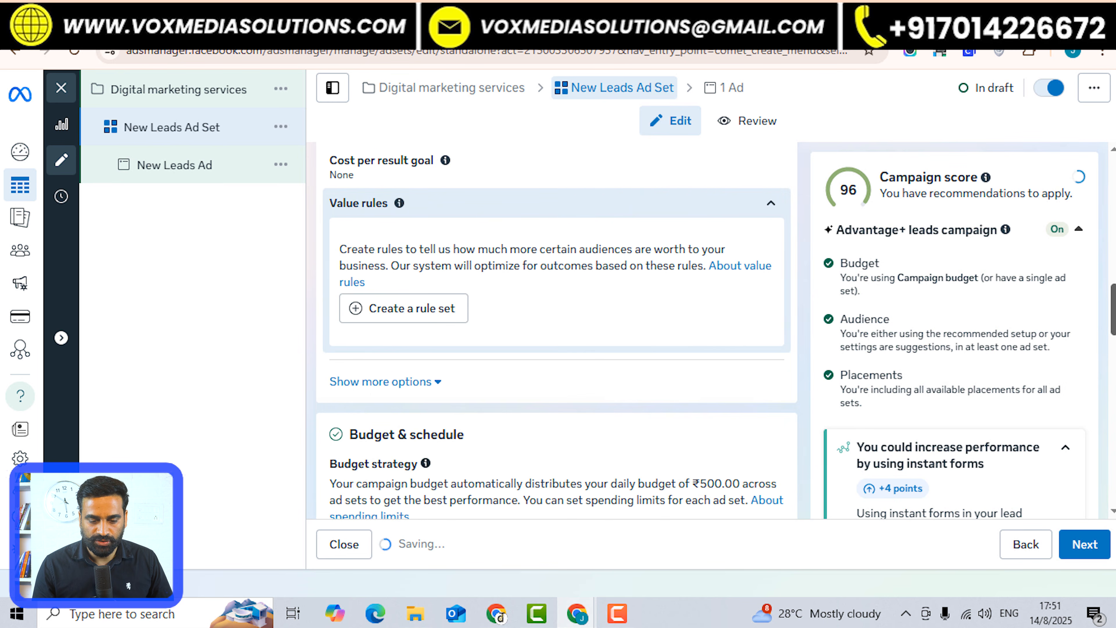
{"action": "scroll", "coordinate": [556, 330], "scroll_direction": "down", "scroll_amount": 5}
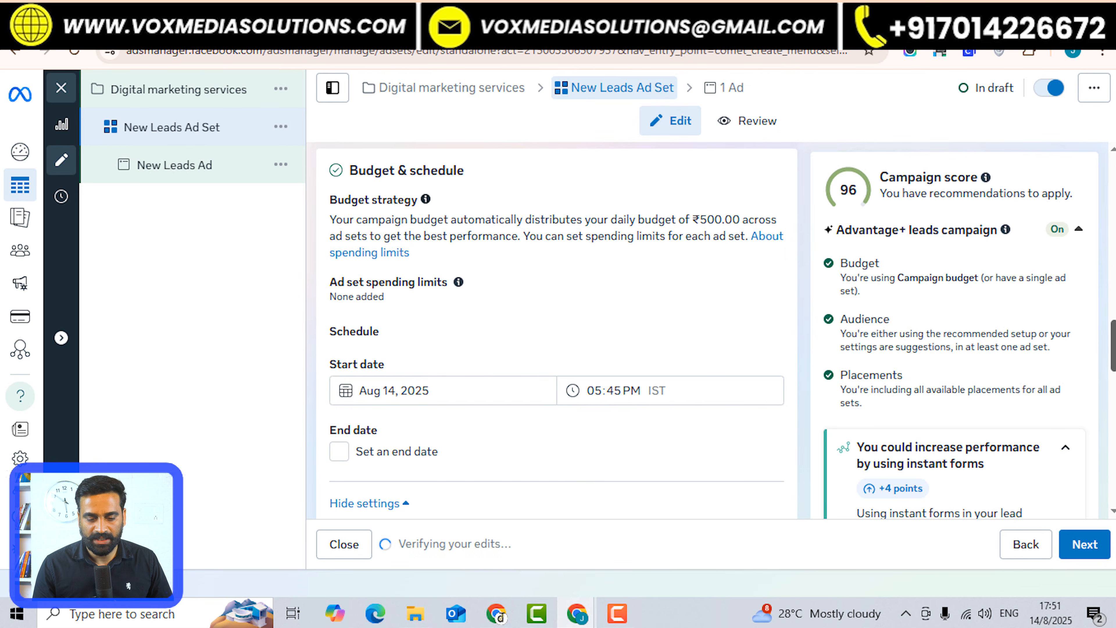
{"action": "scroll", "coordinate": [555, 330], "scroll_direction": "down", "scroll_amount": 8}
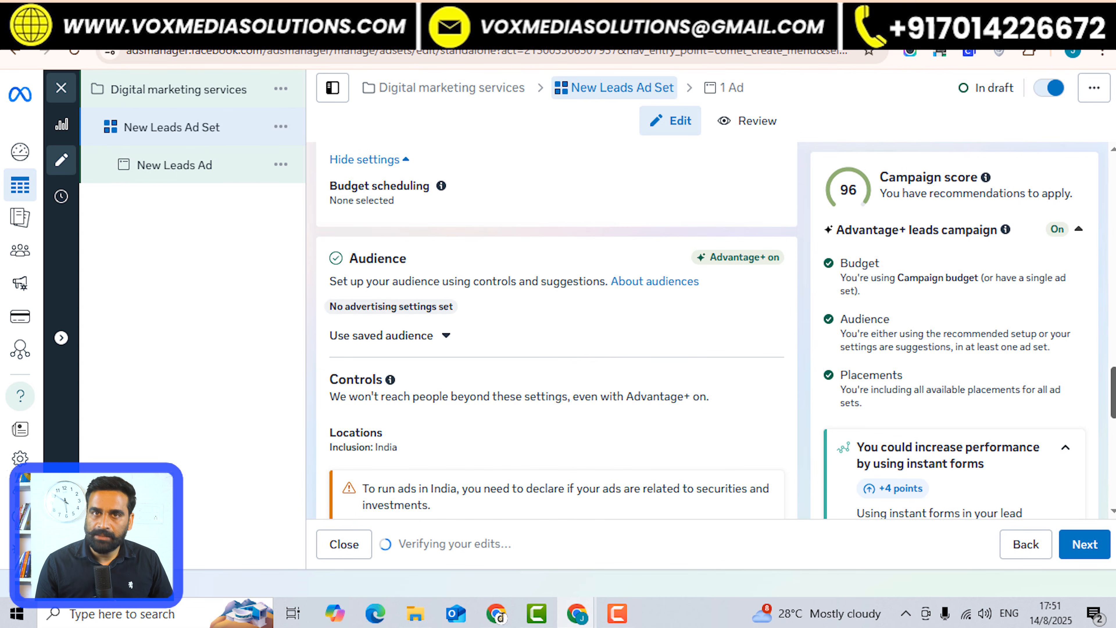
{"action": "scroll", "coordinate": [556, 329], "scroll_direction": "down", "scroll_amount": 3}
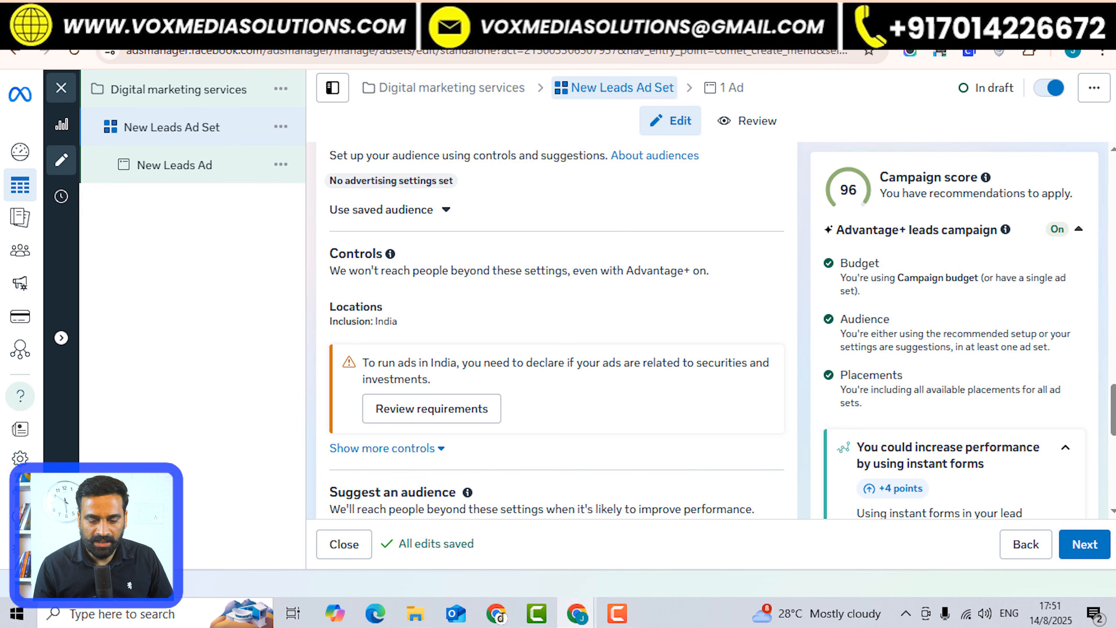
{"action": "left_click", "coordinate": [432, 409]}
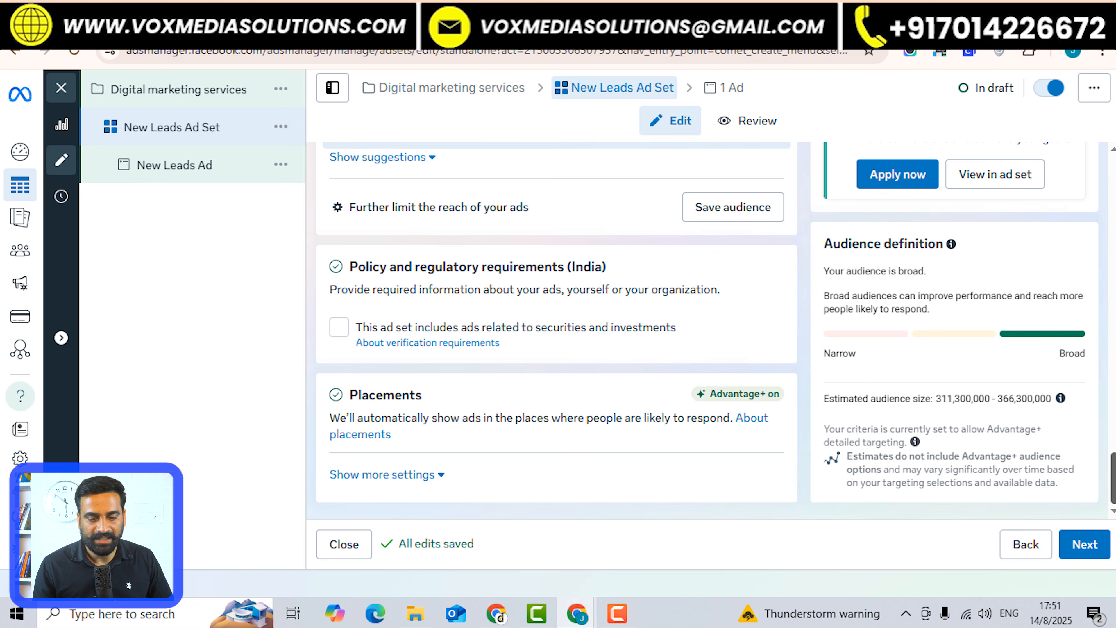
{"action": "scroll", "coordinate": [554, 330], "scroll_direction": "up", "scroll_amount": 10}
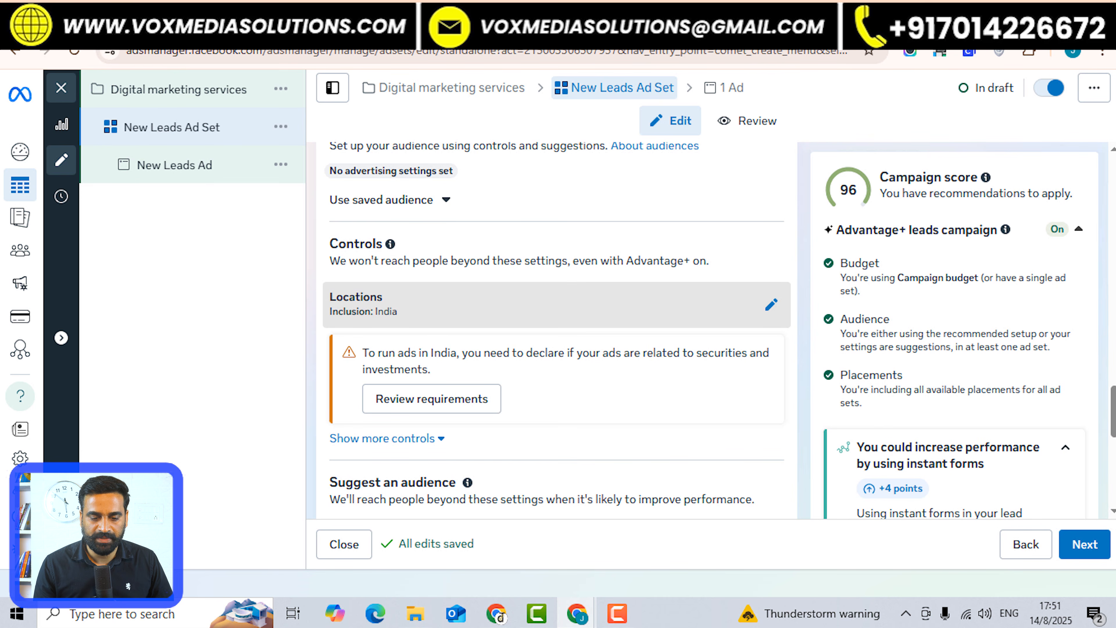
Expand the ad set's location targeting details.
{"action": "left_click", "coordinate": [556, 300]}
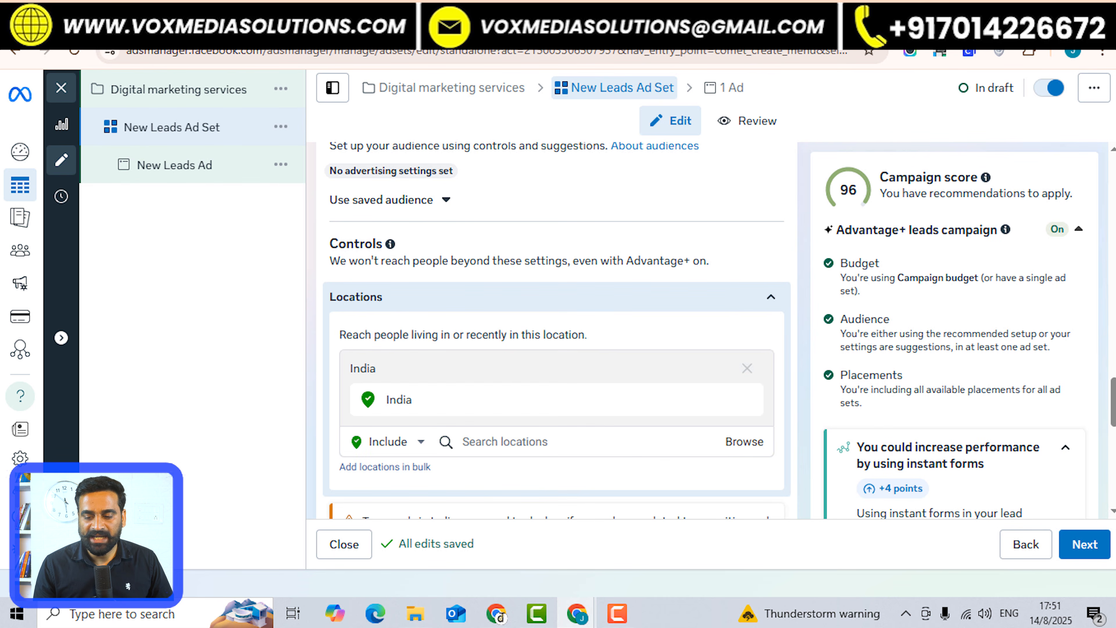
{"action": "scroll", "coordinate": [556, 330], "scroll_direction": "down", "scroll_amount": 8}
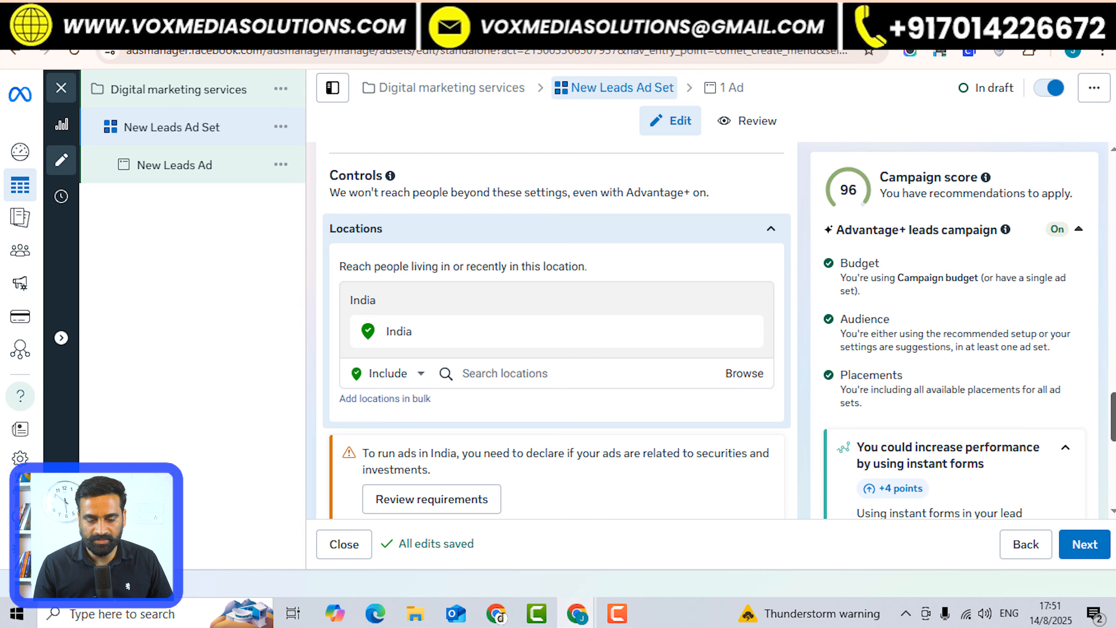
{"action": "scroll", "coordinate": [556, 330], "scroll_direction": "up", "scroll_amount": 1}
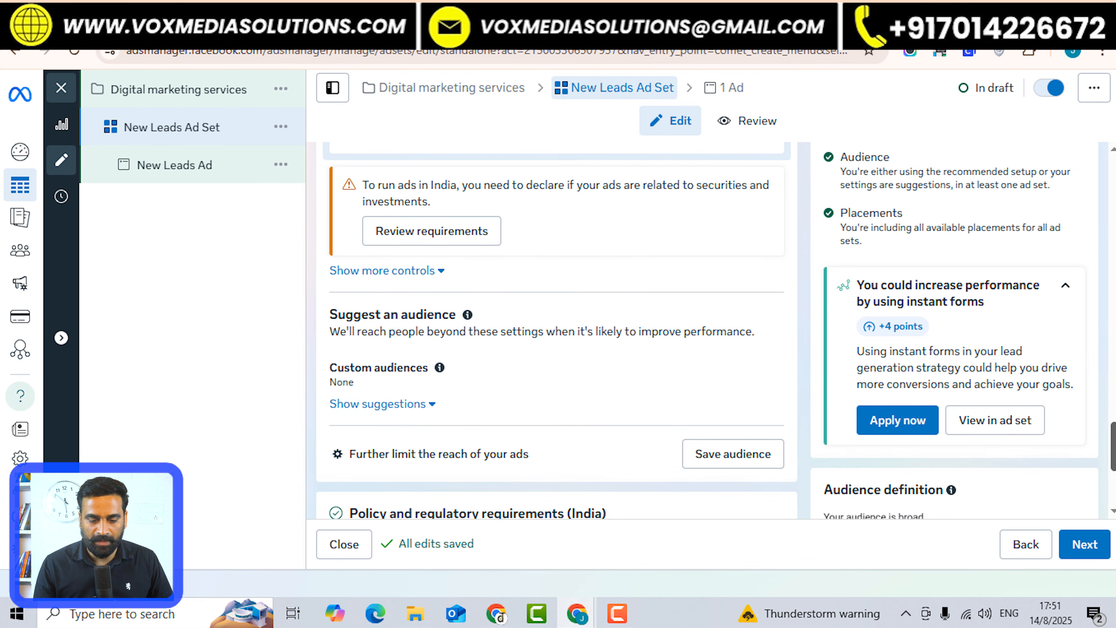
Check custom audiences, find no saved ones, and show the suggested audience settings.
{"action": "left_click", "coordinate": [557, 374]}
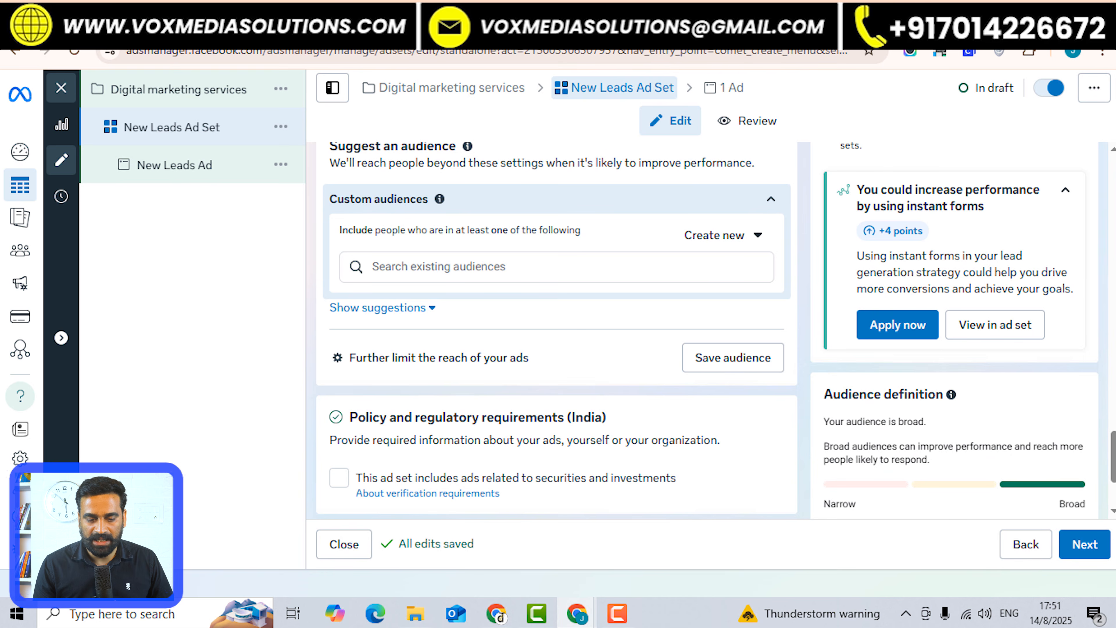
{"action": "scroll", "coordinate": [557, 329], "scroll_direction": "up", "scroll_amount": 5}
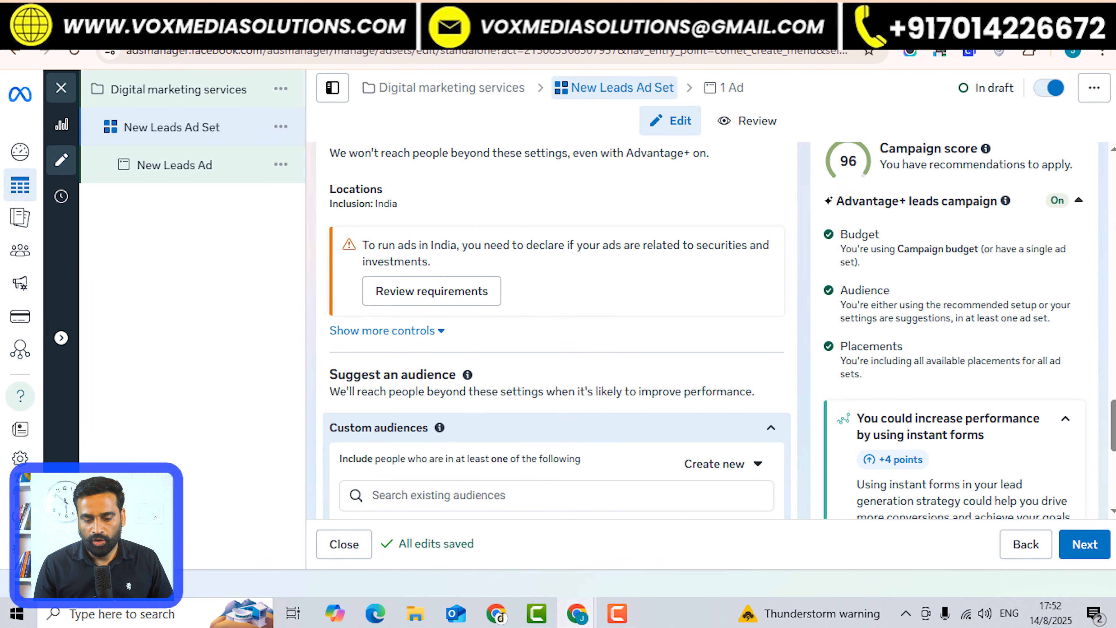
{"action": "scroll", "coordinate": [556, 329], "scroll_direction": "down", "scroll_amount": 4}
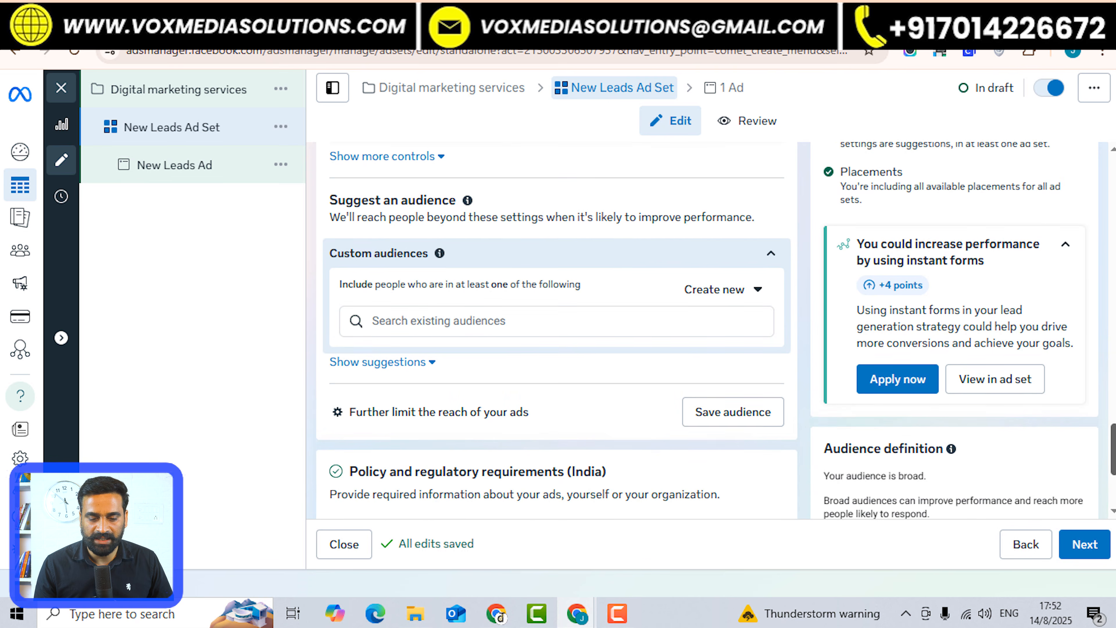
{"action": "left_click", "coordinate": [544, 321]}
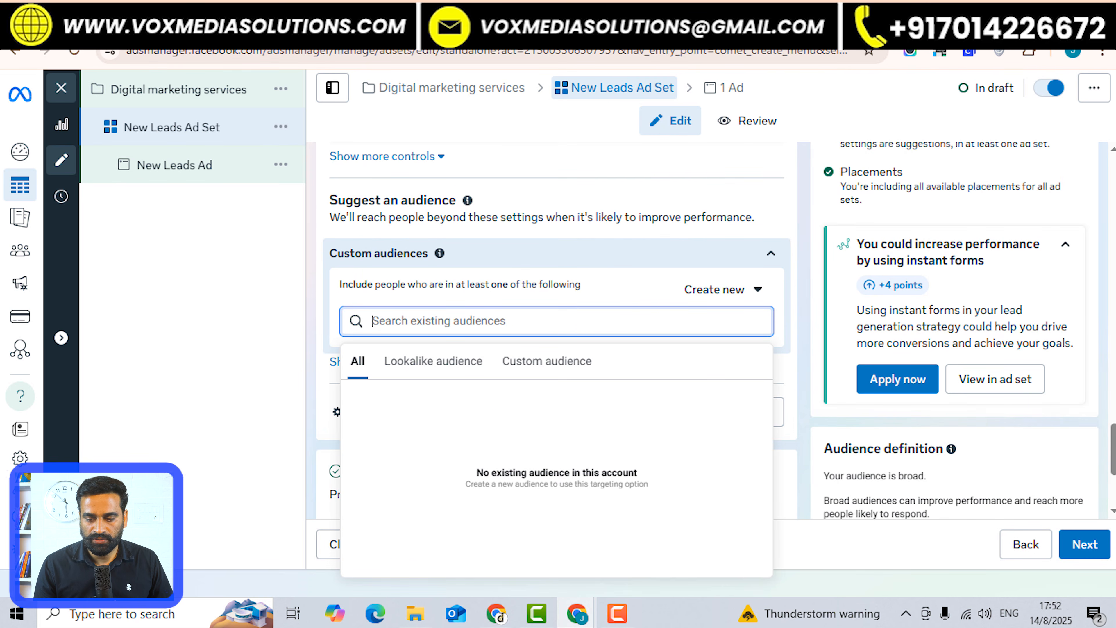
{"action": "key", "text": "Escape"}
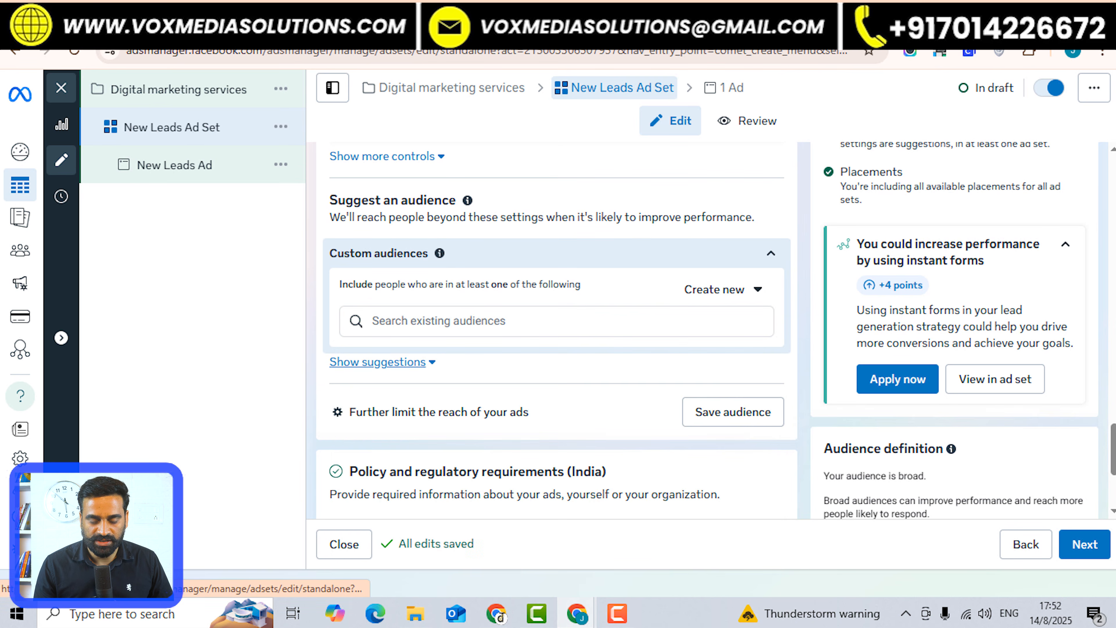
{"action": "left_click", "coordinate": [378, 362]}
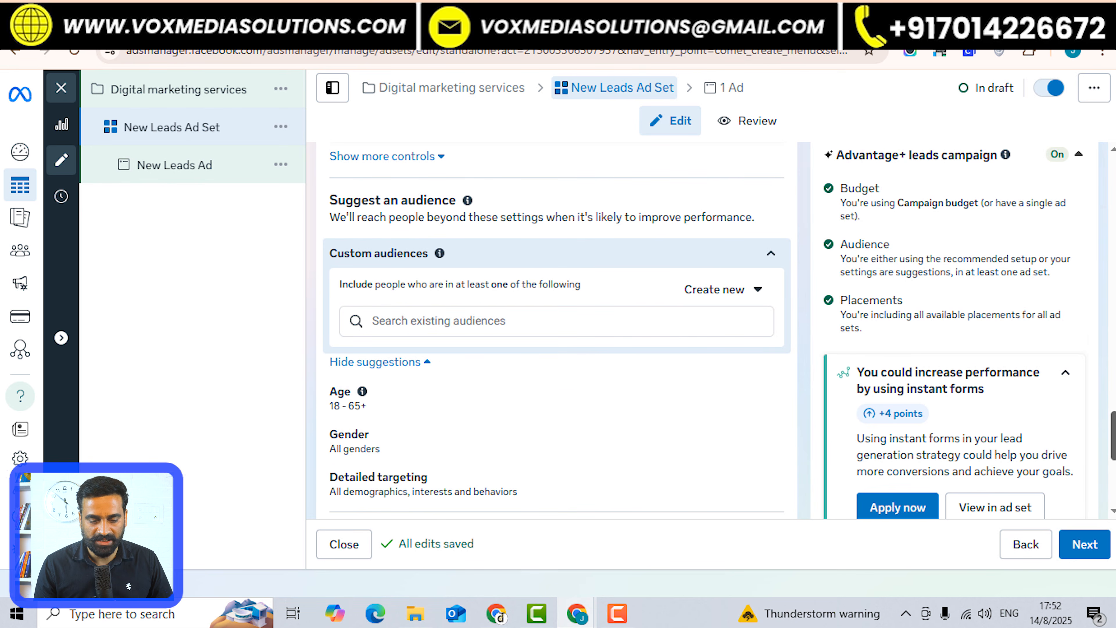
Set the suggested audience age range to minimum 20 and maximum 45.
{"action": "scroll", "coordinate": [554, 334], "scroll_direction": "down", "scroll_amount": 2}
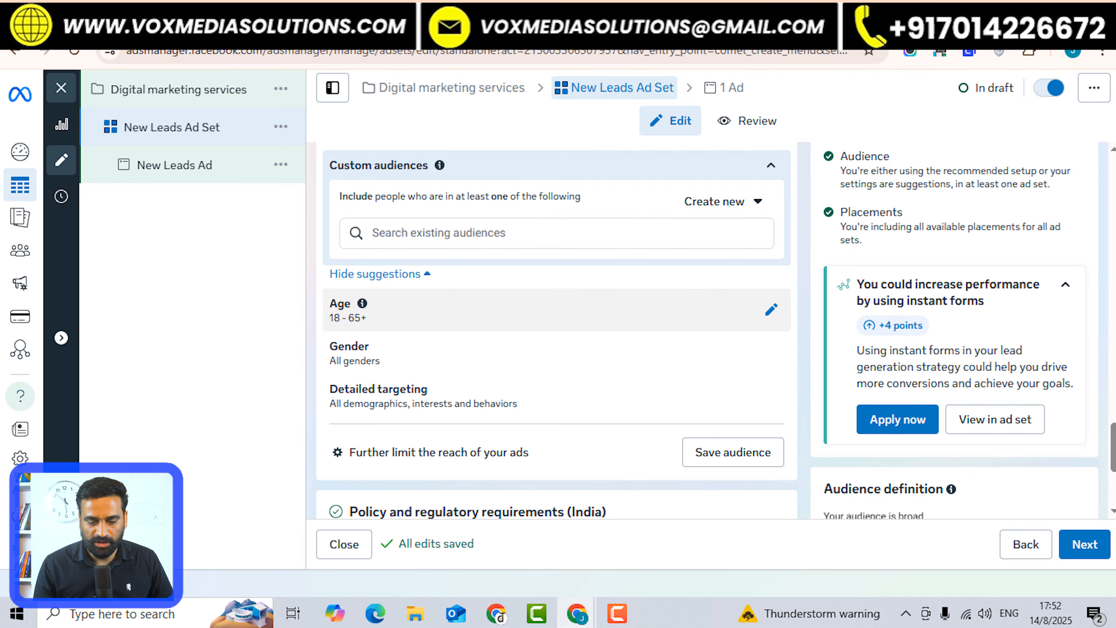
{"action": "left_click", "coordinate": [557, 315]}
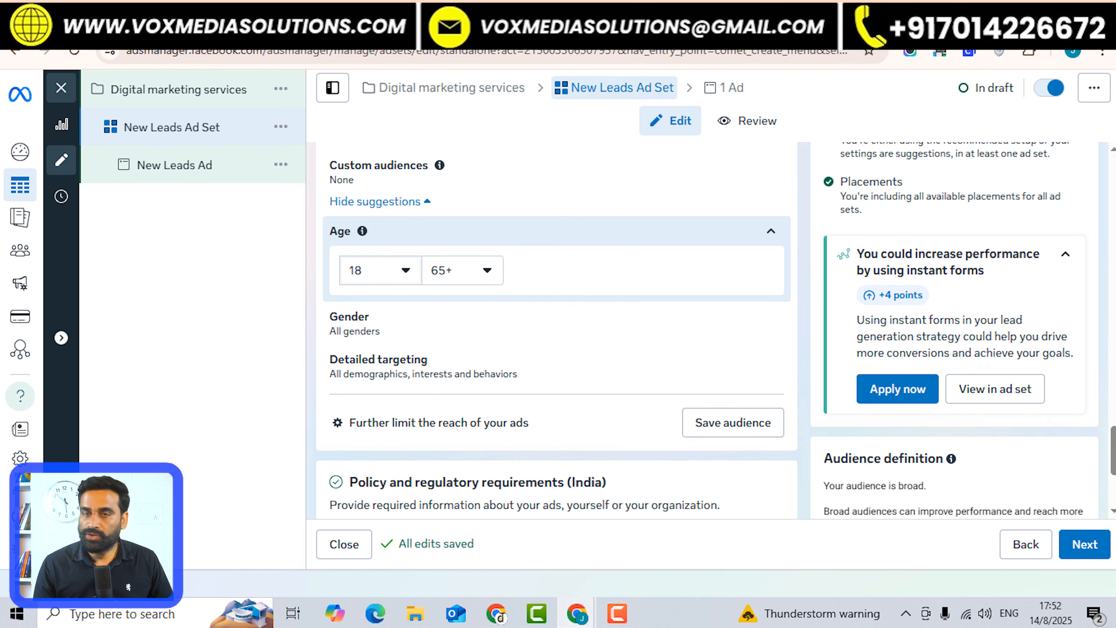
{"action": "left_click", "coordinate": [380, 271]}
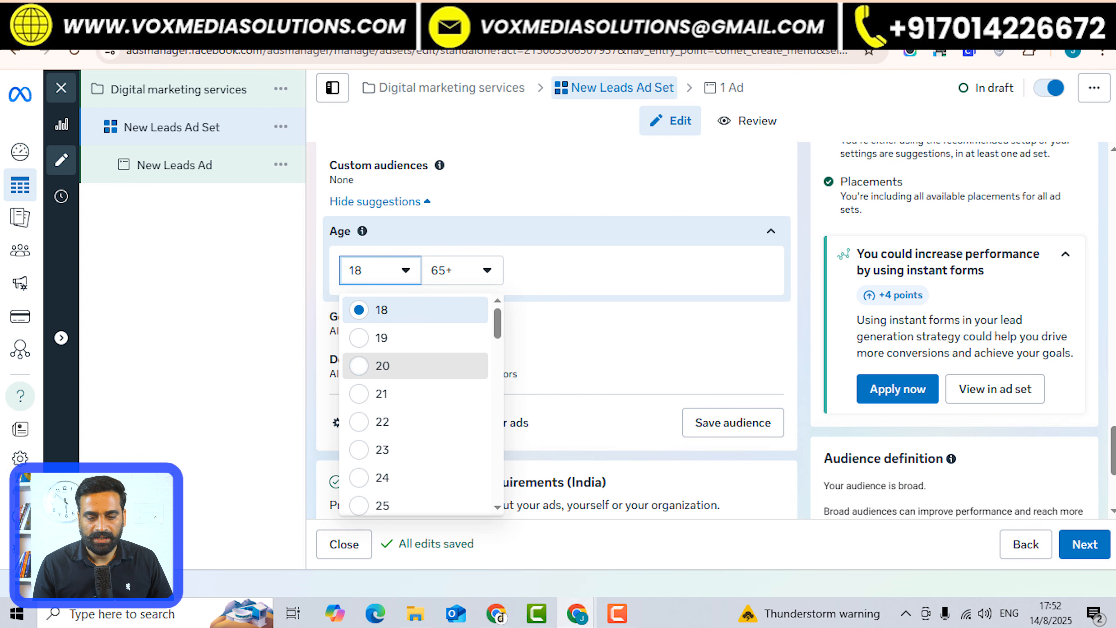
{"action": "left_click", "coordinate": [382, 365]}
{"action": "left_click", "coordinate": [461, 270]}
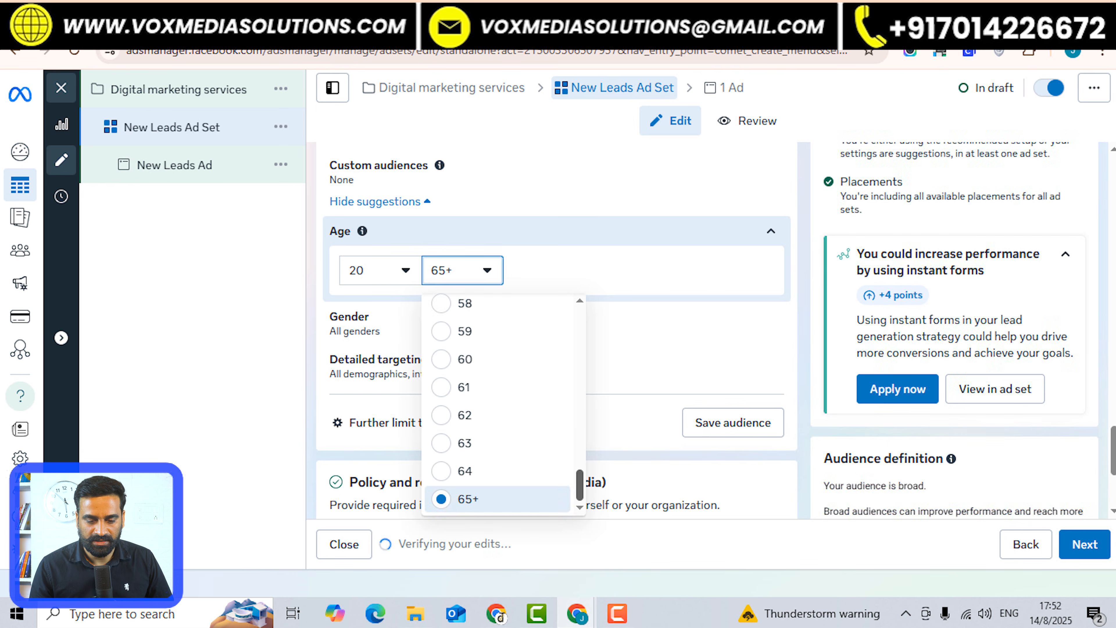
{"action": "scroll", "coordinate": [503, 407], "scroll_direction": "up", "scroll_amount": 5}
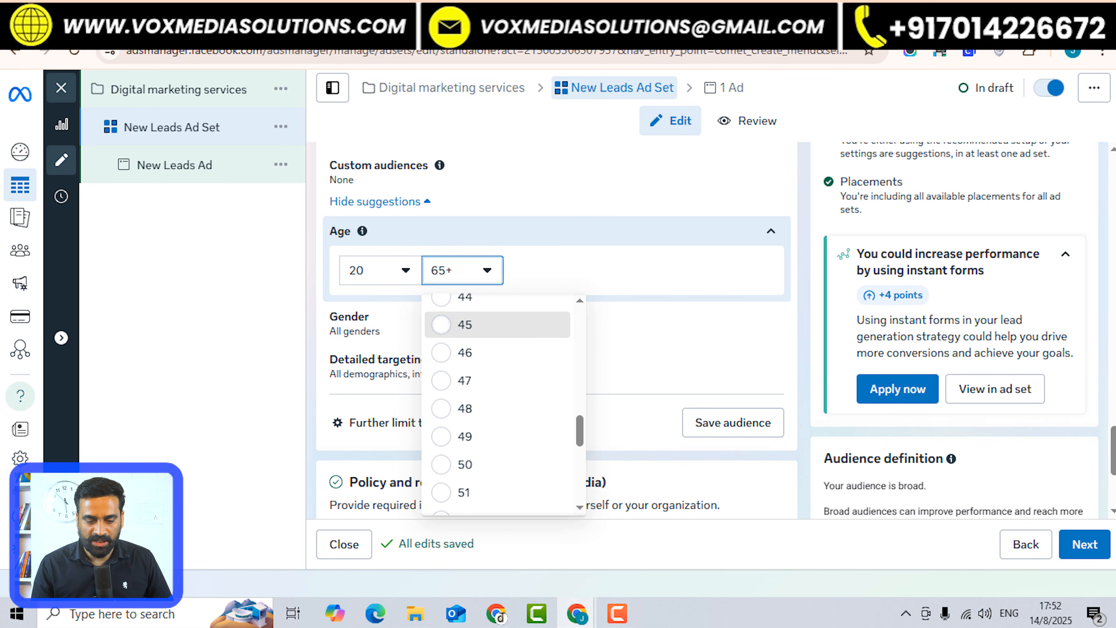
{"action": "left_click", "coordinate": [483, 324]}
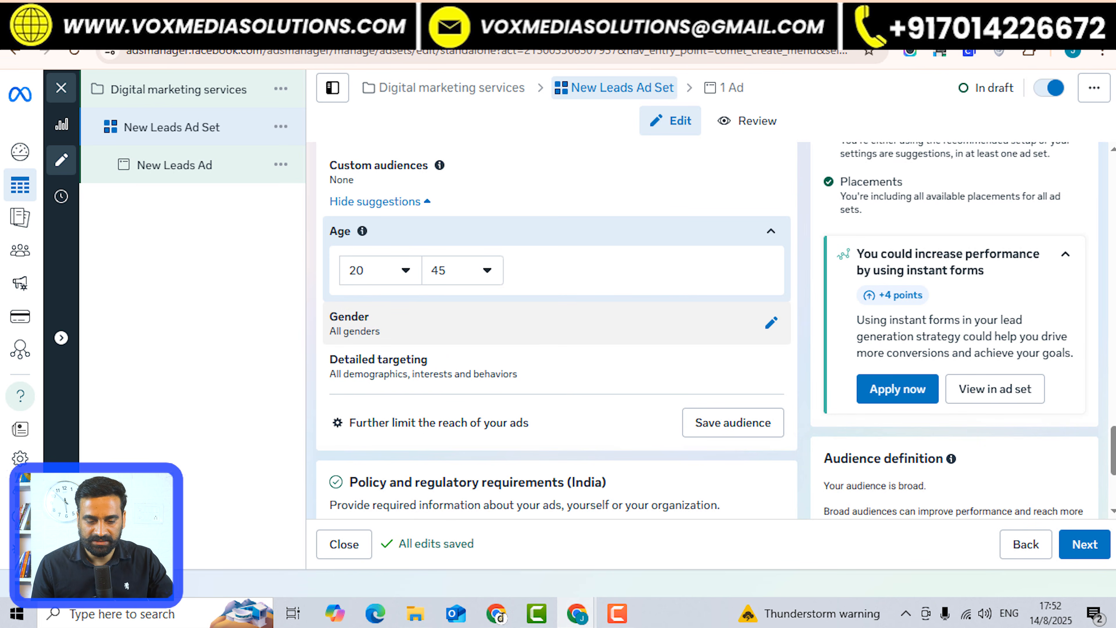
{"action": "left_click", "coordinate": [557, 366]}
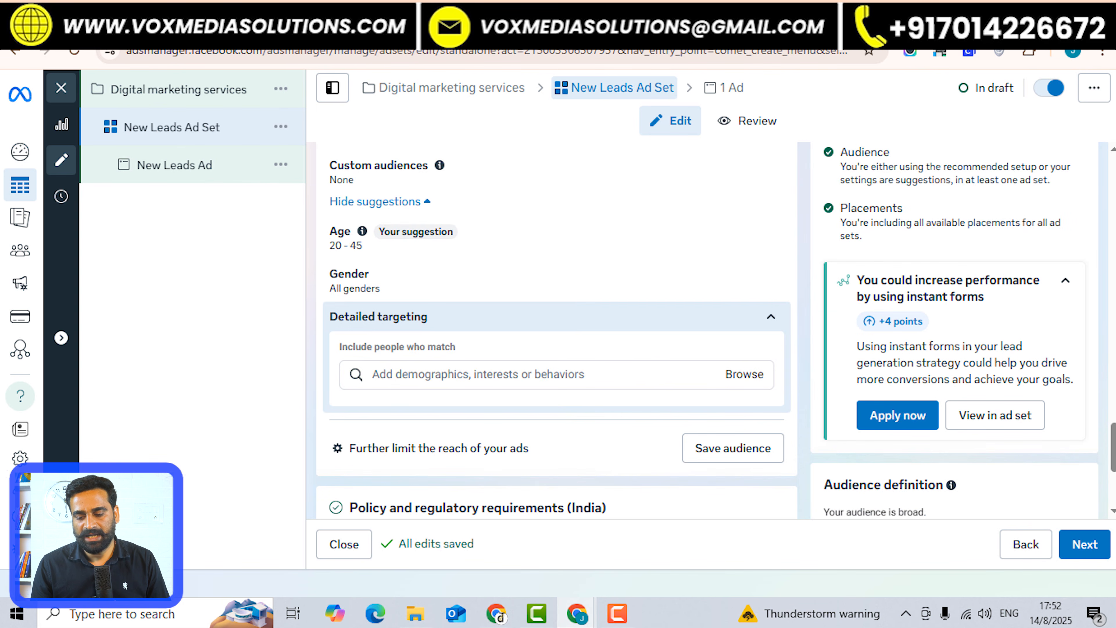
Search 'business owners' and add Small business owners plus the Owner and CEO job title.
{"action": "scroll", "coordinate": [556, 330], "scroll_direction": "down", "scroll_amount": 2}
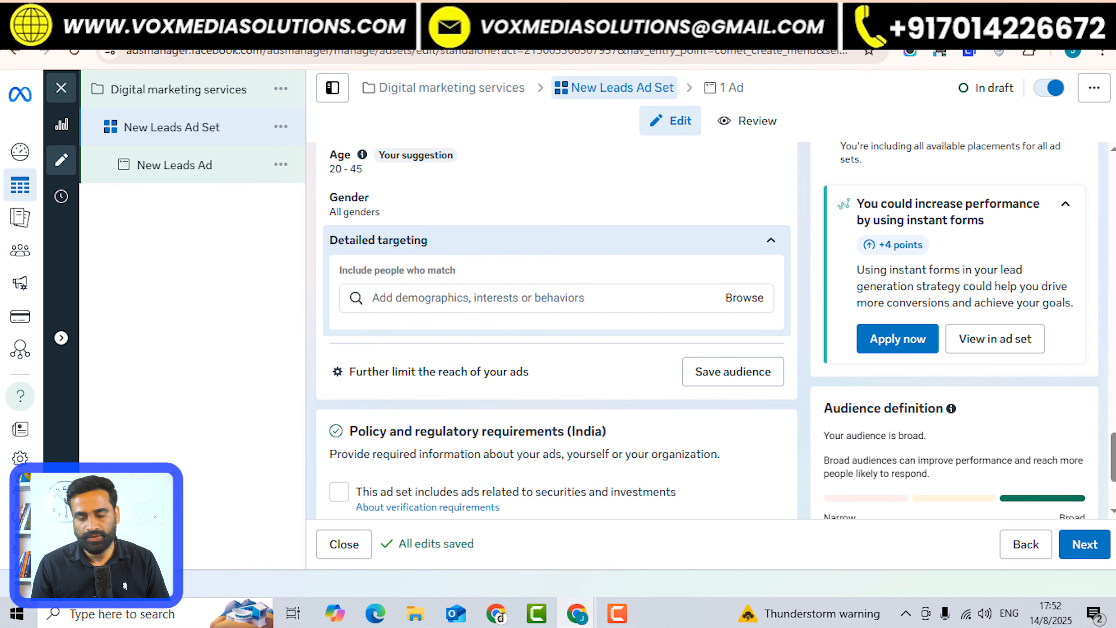
{"action": "left_click", "coordinate": [478, 298]}
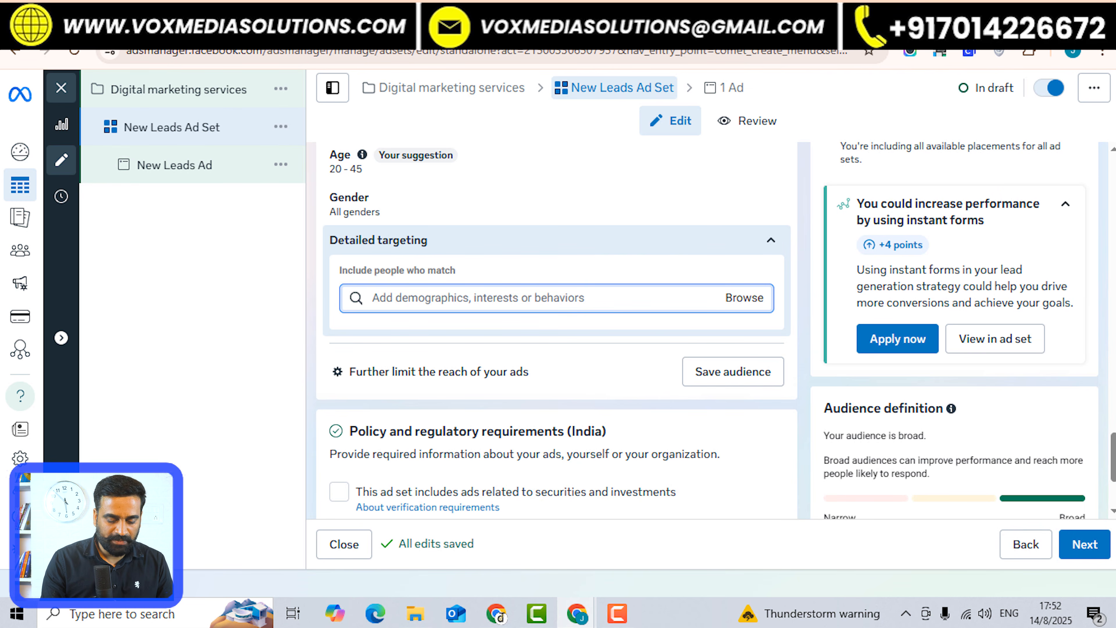
{"action": "type", "text": "business owners"}
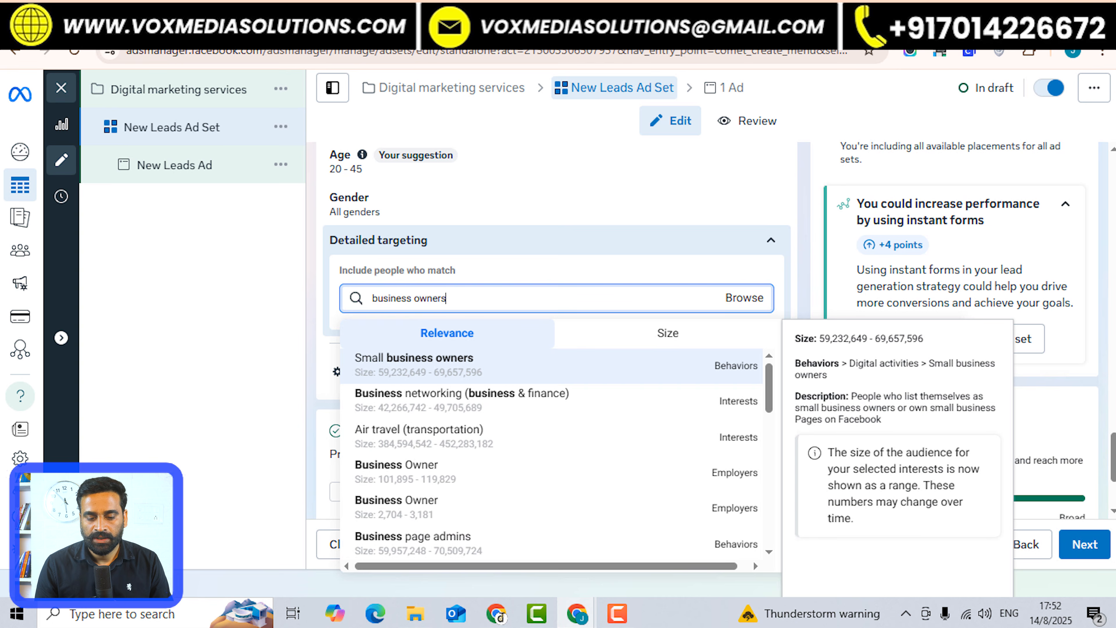
{"action": "key", "text": "Return"}
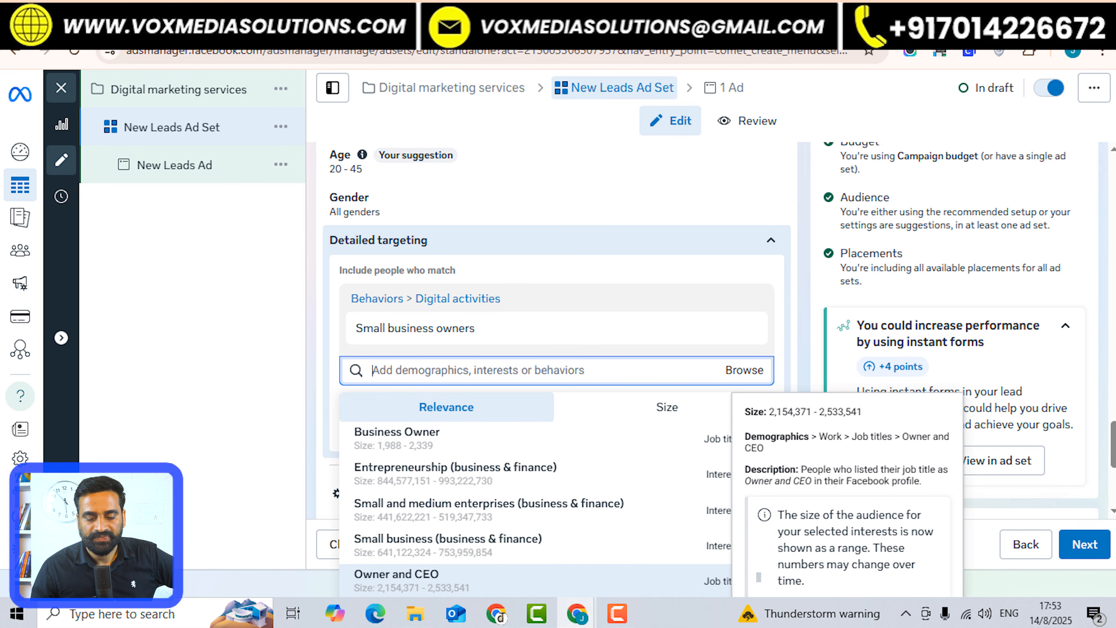
{"action": "left_click", "coordinate": [484, 579]}
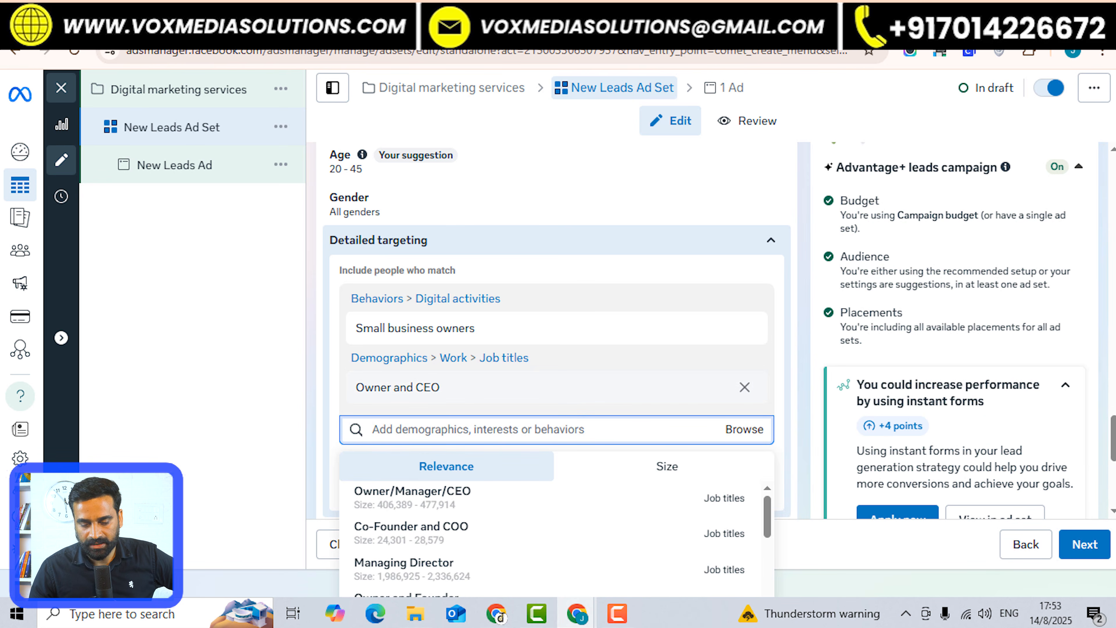
{"action": "scroll", "coordinate": [554, 329], "scroll_direction": "down", "scroll_amount": 6}
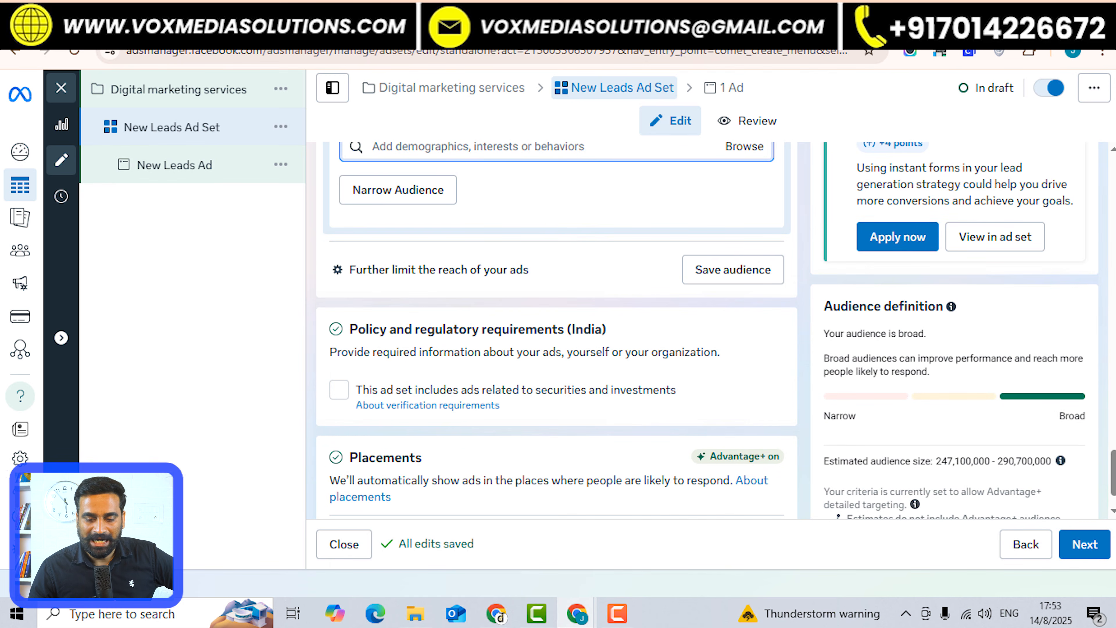
Save the 20–45 business-owner targeting as a reusable saved audience.
{"action": "left_click", "coordinate": [732, 269]}
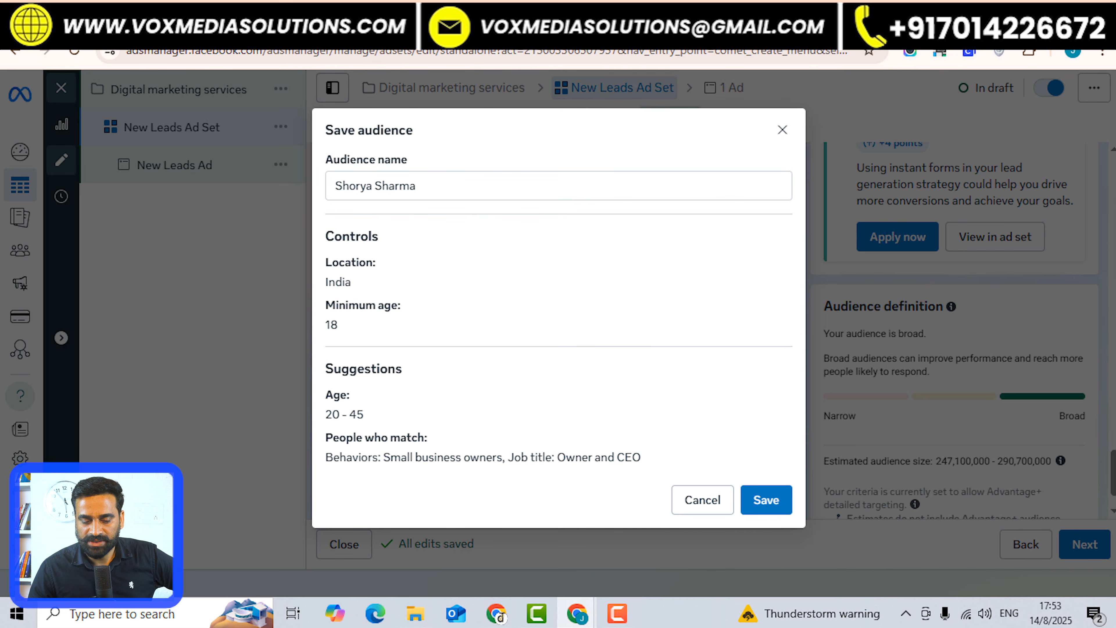
{"action": "left_click", "coordinate": [766, 499]}
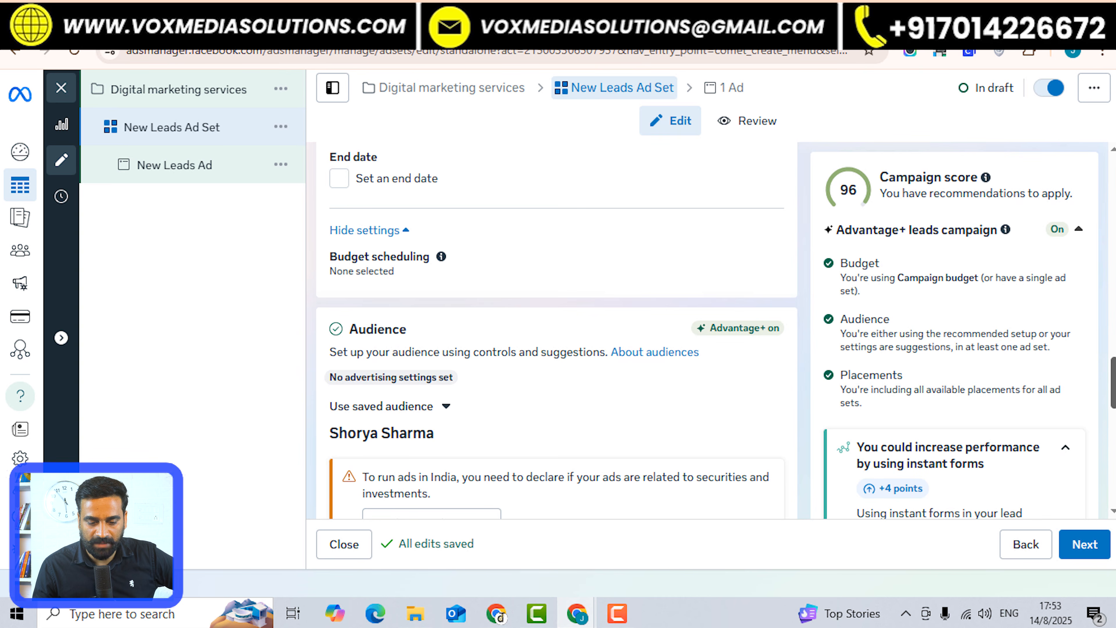
{"action": "scroll", "coordinate": [556, 329], "scroll_direction": "down", "scroll_amount": 10}
{"action": "scroll", "coordinate": [556, 329], "scroll_direction": "down", "scroll_amount": 5}
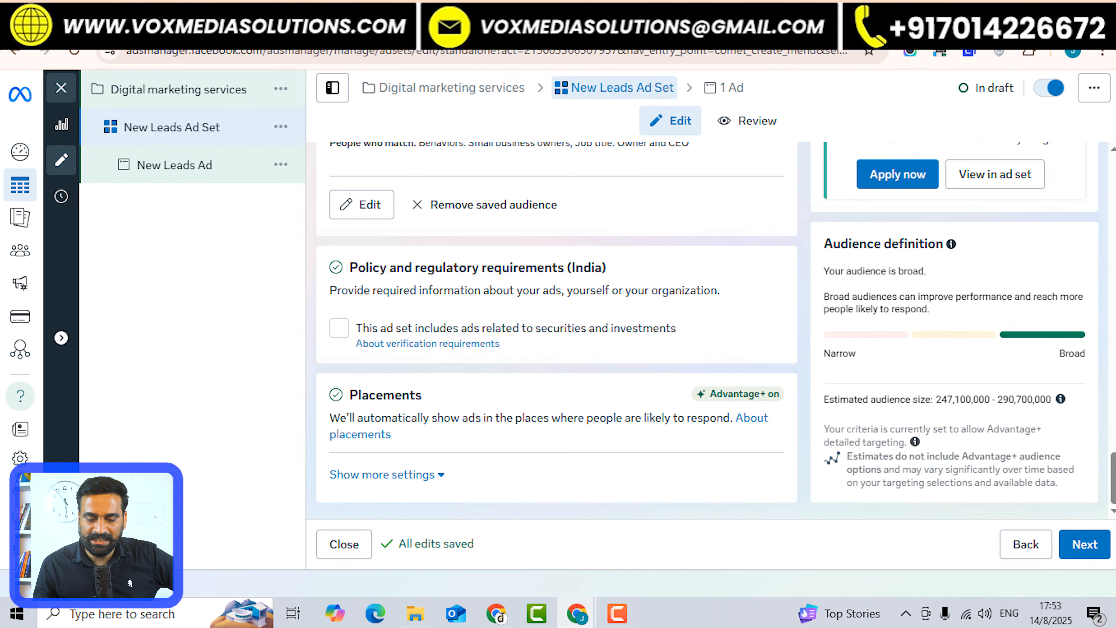
Review placement devices and platforms, keeping all devices, Facebook and Instagram unchanged.
{"action": "left_click", "coordinate": [382, 474]}
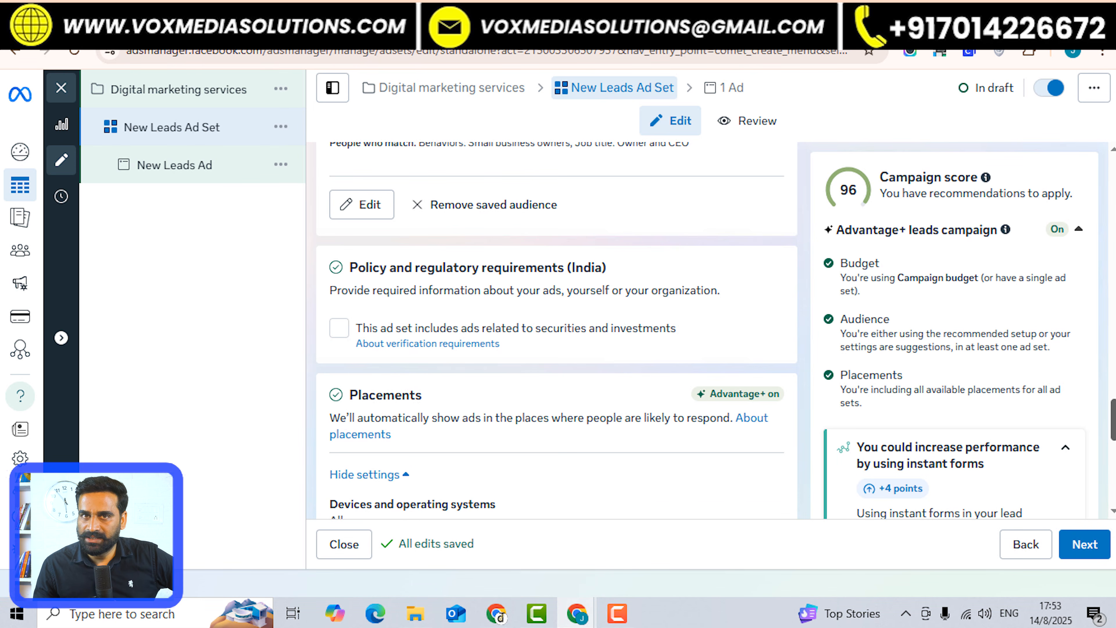
{"action": "scroll", "coordinate": [554, 329], "scroll_direction": "down", "scroll_amount": 8}
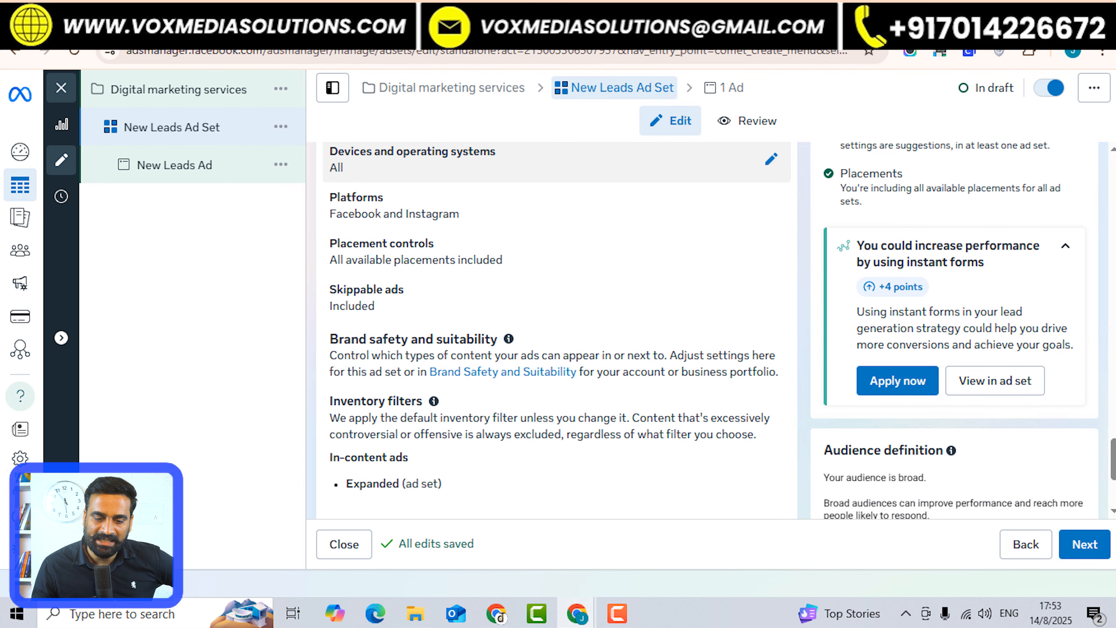
{"action": "left_click", "coordinate": [771, 159]}
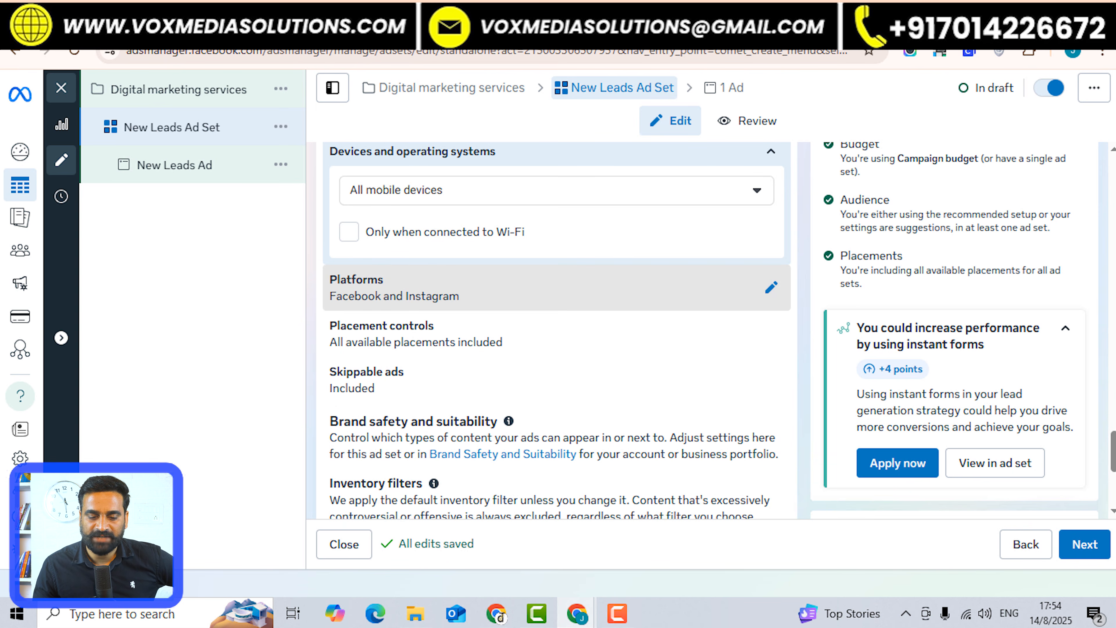
{"action": "left_click", "coordinate": [771, 287]}
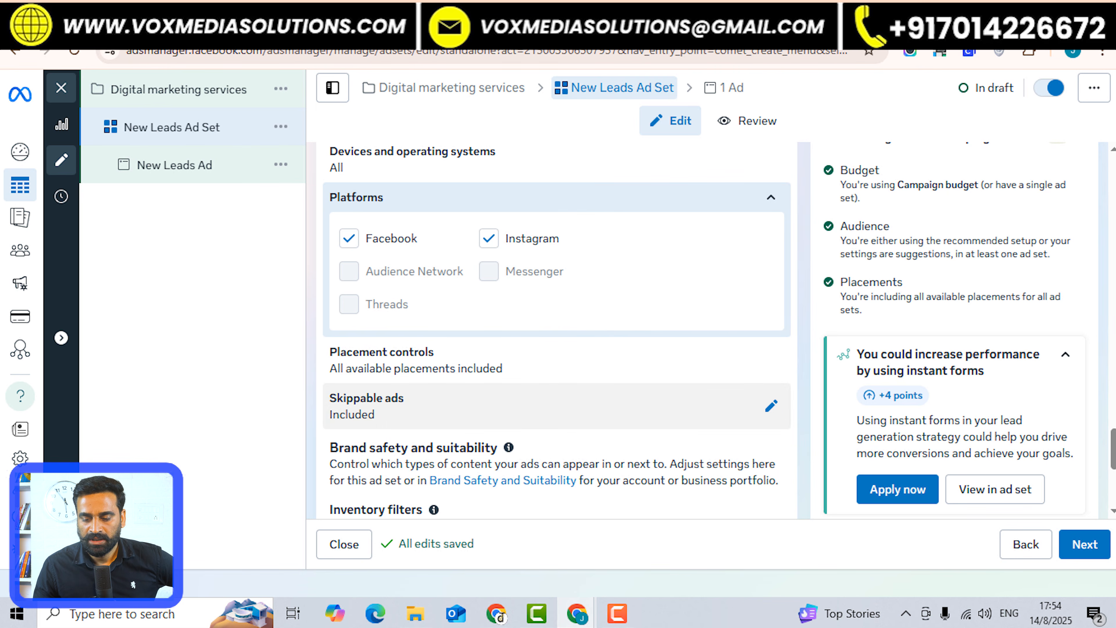
{"action": "scroll", "coordinate": [557, 330], "scroll_direction": "down", "scroll_amount": 5}
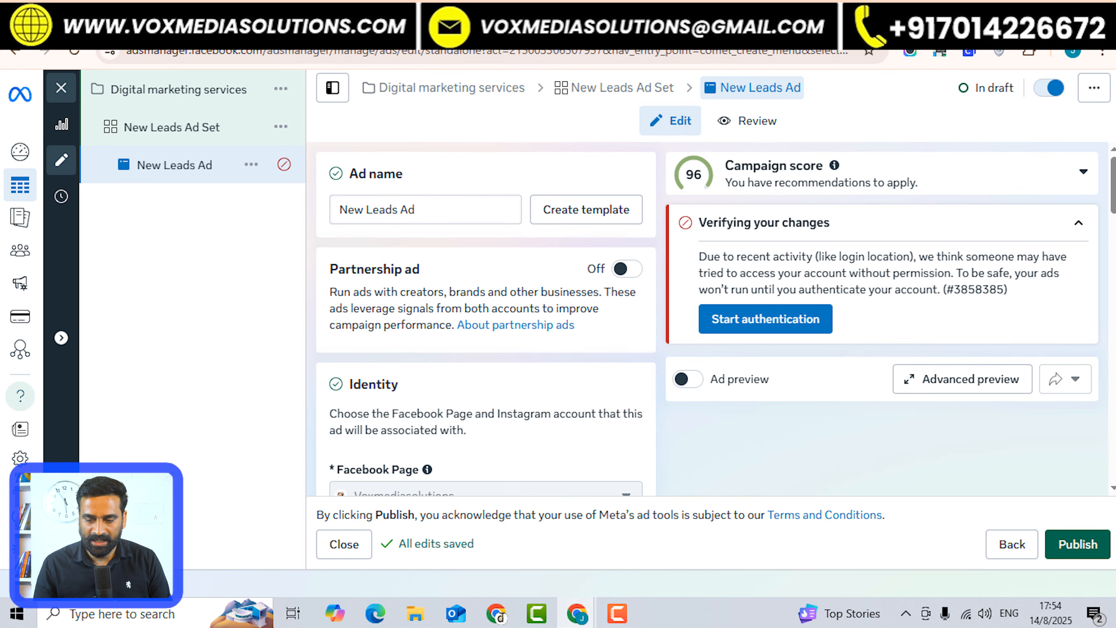
Collapse the account verification notice and scroll the ad form to Destination call settings.
{"action": "scroll", "coordinate": [485, 318], "scroll_direction": "down", "scroll_amount": 1}
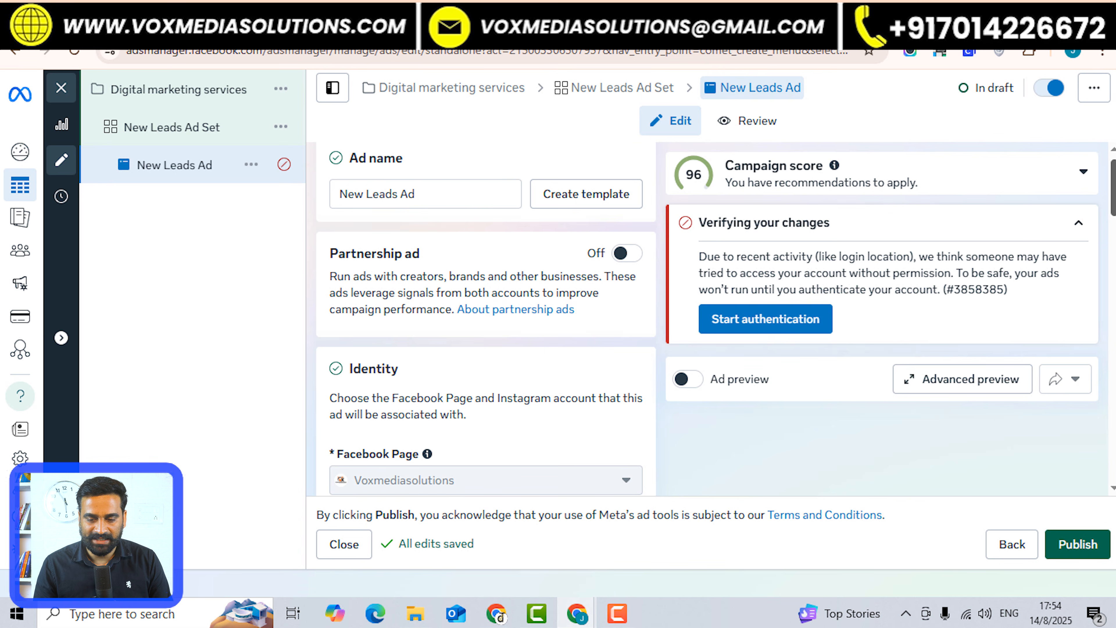
{"action": "left_click", "coordinate": [1078, 223]}
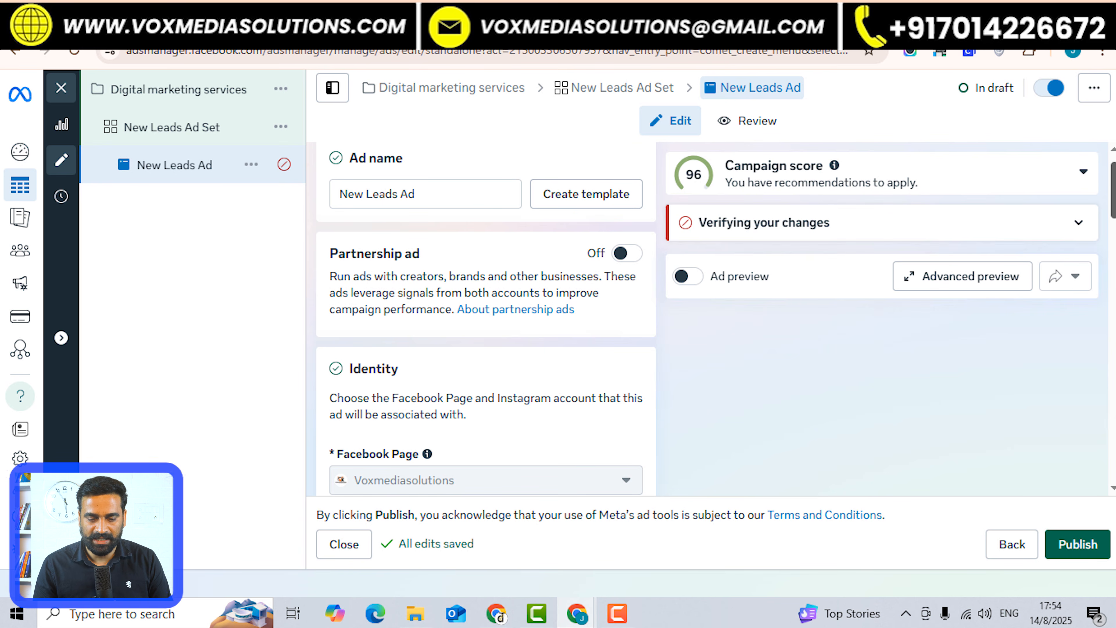
{"action": "scroll", "coordinate": [485, 319], "scroll_direction": "down", "scroll_amount": 2}
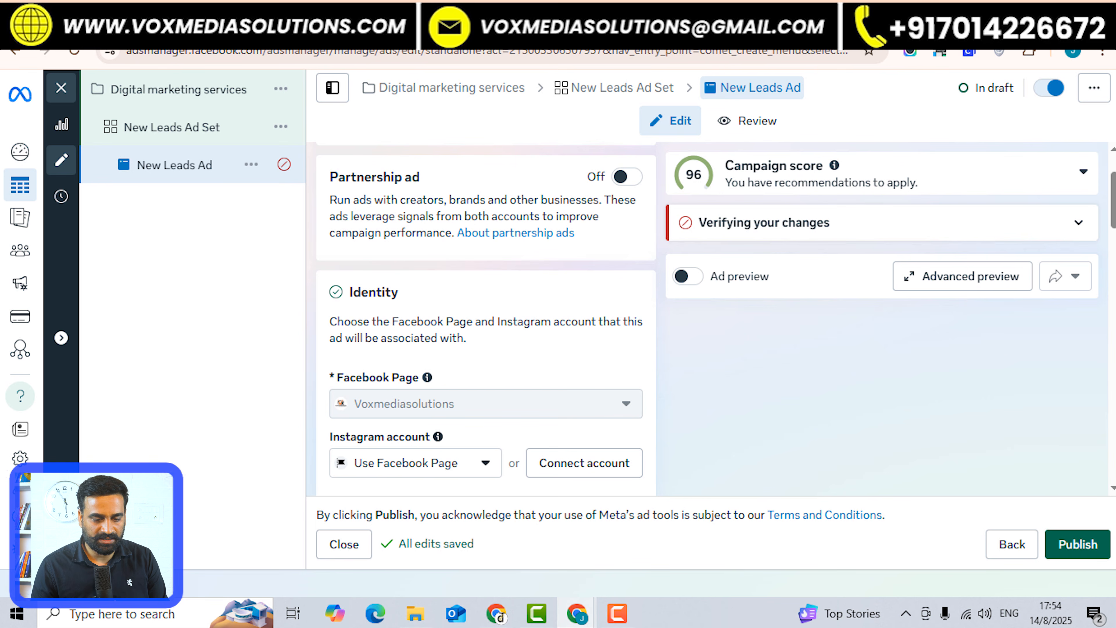
{"action": "scroll", "coordinate": [486, 319], "scroll_direction": "down", "scroll_amount": 3}
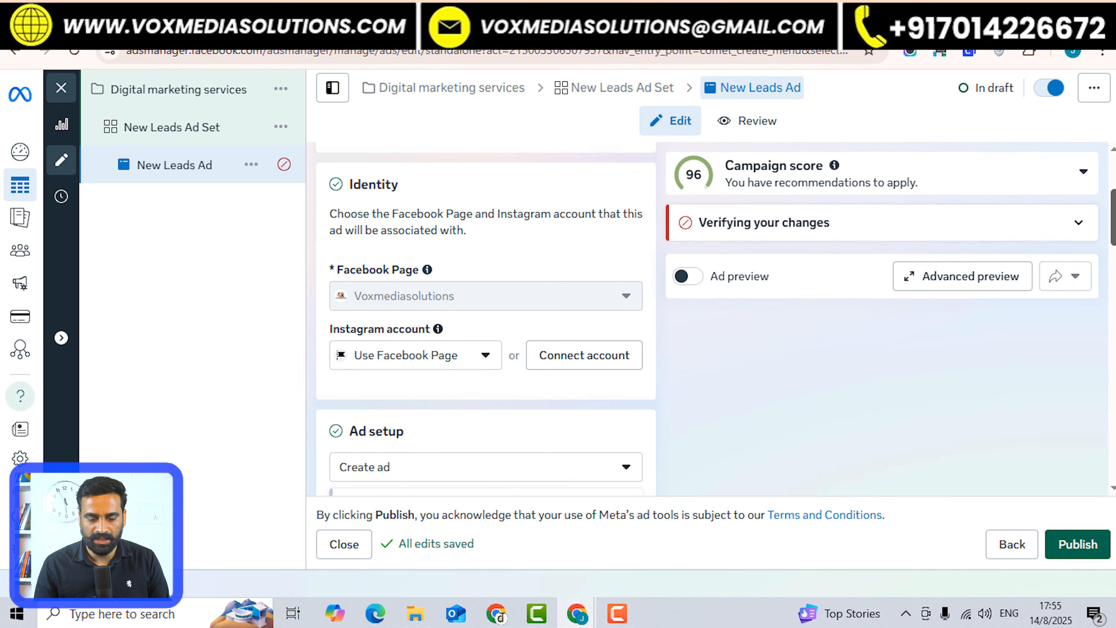
{"action": "scroll", "coordinate": [486, 319], "scroll_direction": "down", "scroll_amount": 8}
{"action": "scroll", "coordinate": [486, 319], "scroll_direction": "down", "scroll_amount": 3}
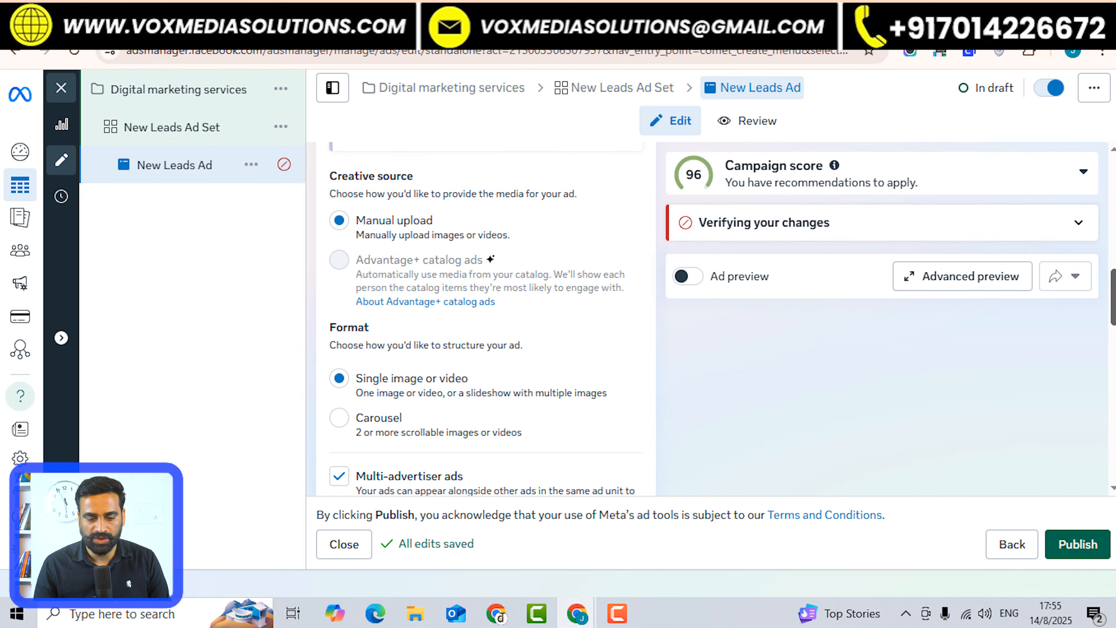
{"action": "scroll", "coordinate": [485, 318], "scroll_direction": "down", "scroll_amount": 7}
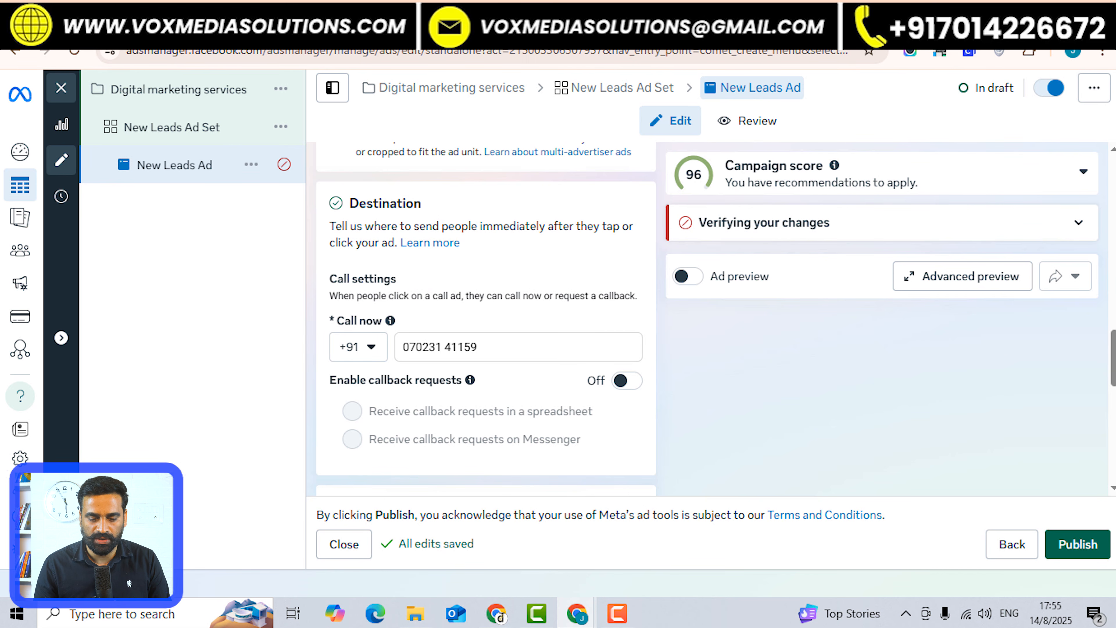
Replace the Call now phone number with a new one, keeping its leading 0.
{"action": "triple_click", "coordinate": [464, 348]}
{"action": "left_click", "coordinate": [464, 347]}
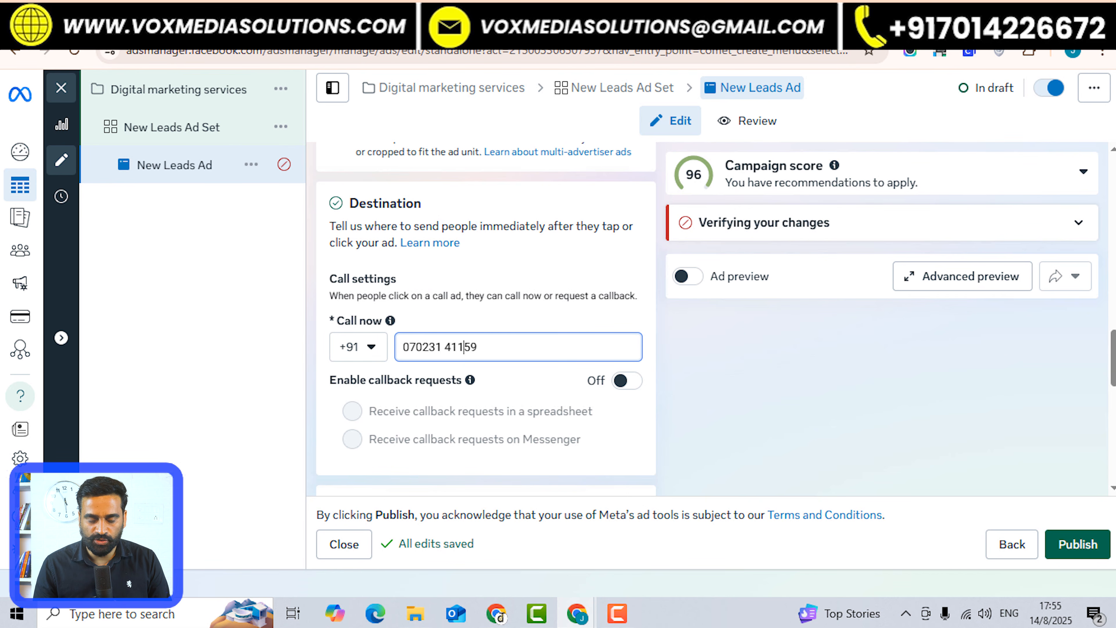
{"action": "left_click_drag", "start_coordinate": [479, 348], "coordinate": [408, 347]}
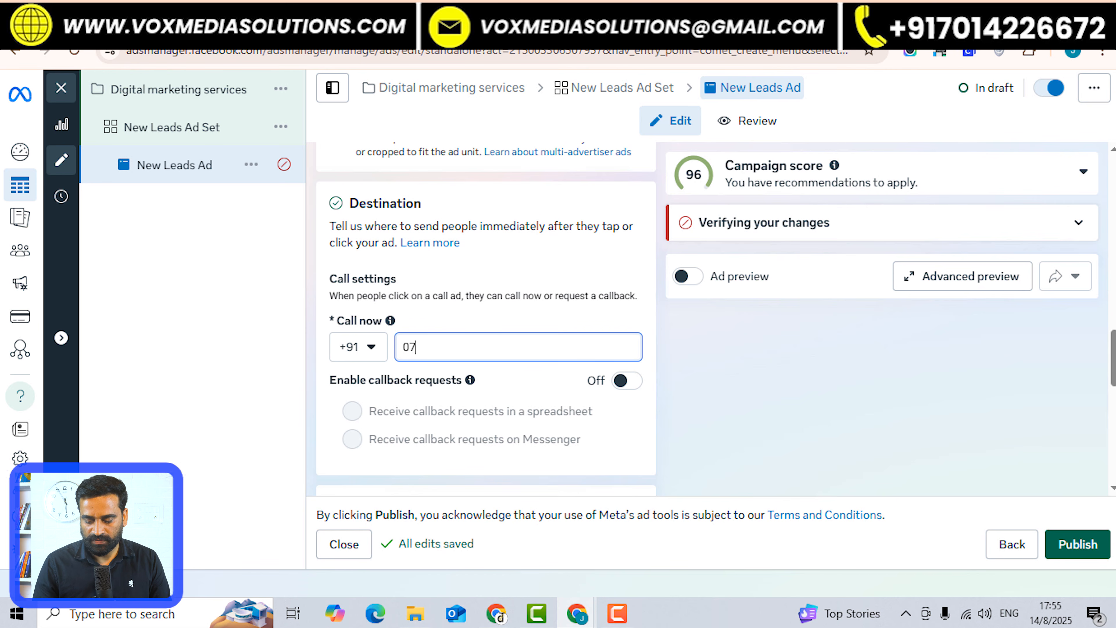
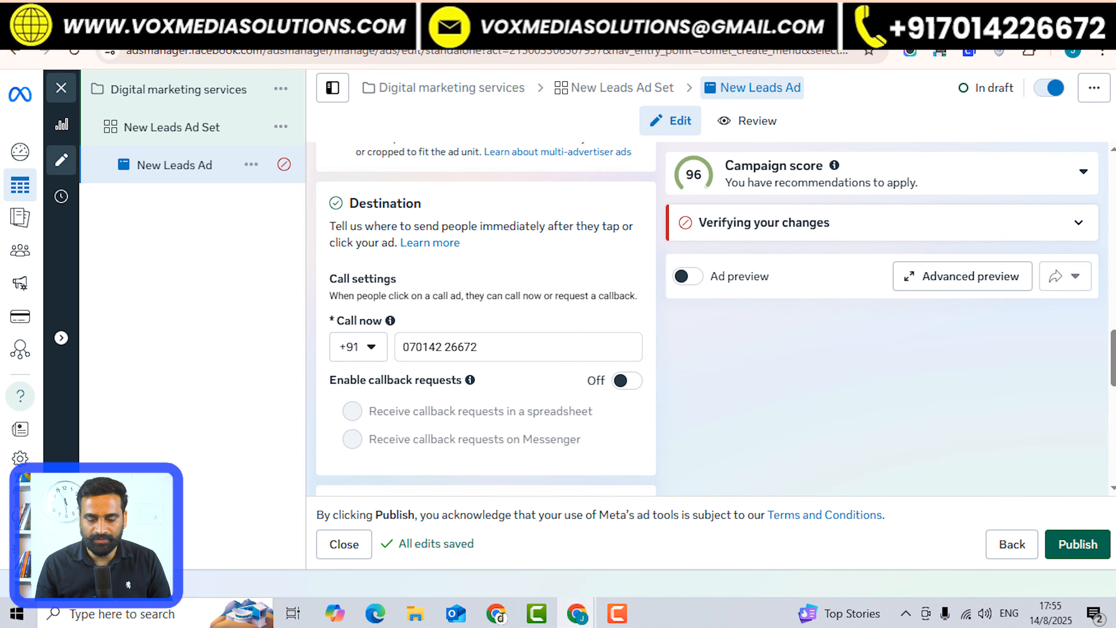
Toggle callback requests on and back off, then review Tracking and URL parameters.
{"action": "left_click", "coordinate": [627, 381]}
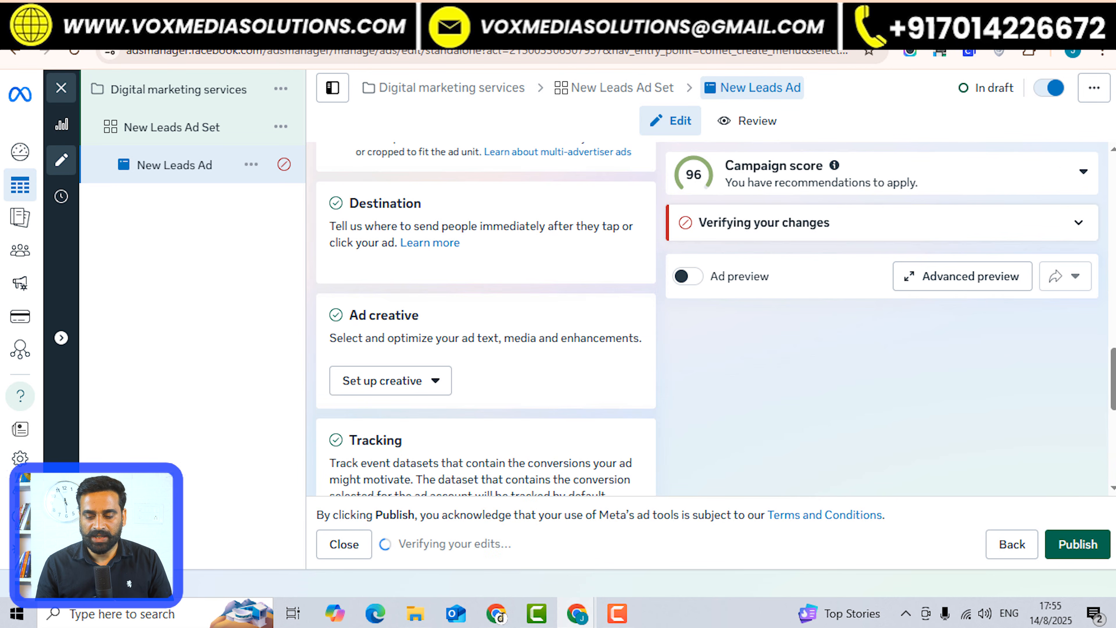
{"action": "left_click_drag", "start_coordinate": [1113, 379], "coordinate": [1113, 356]}
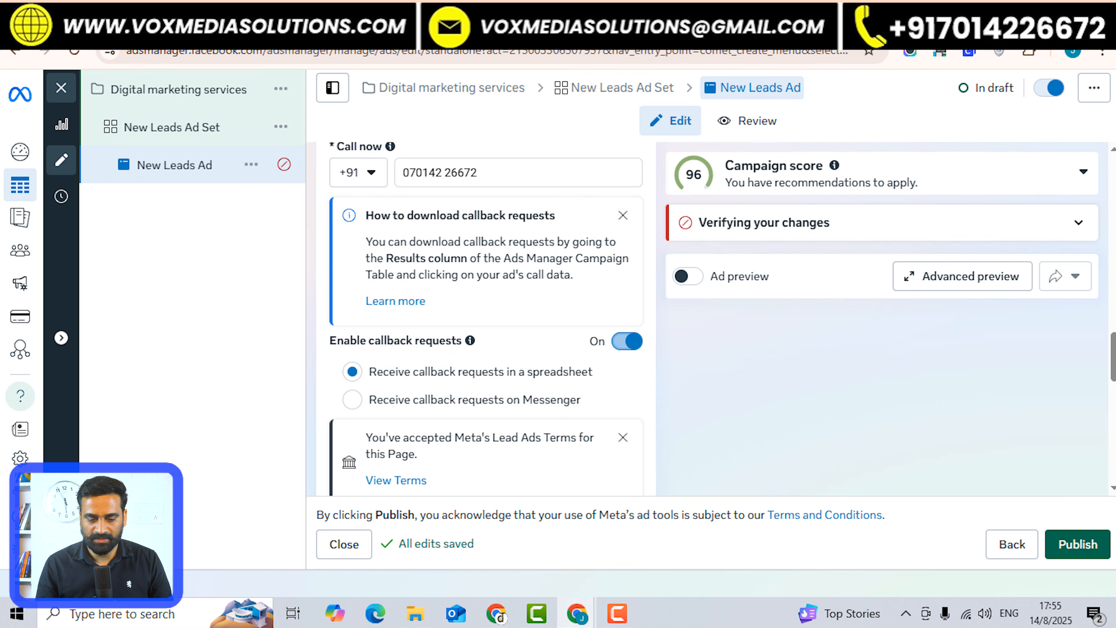
{"action": "left_click", "coordinate": [627, 341]}
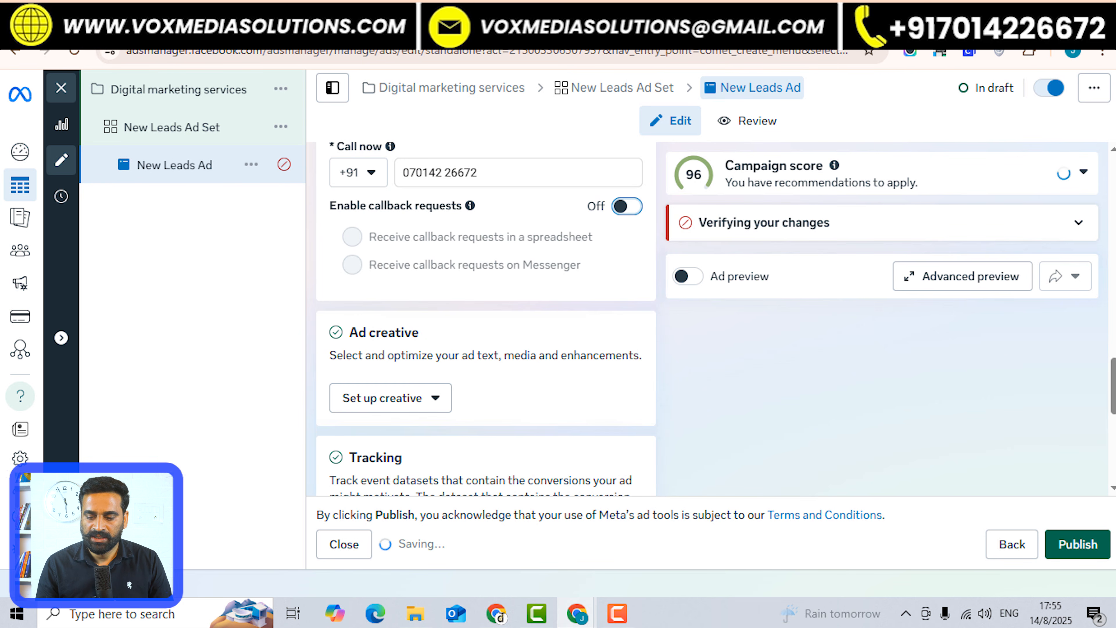
{"action": "scroll", "coordinate": [486, 317], "scroll_direction": "down", "scroll_amount": 5}
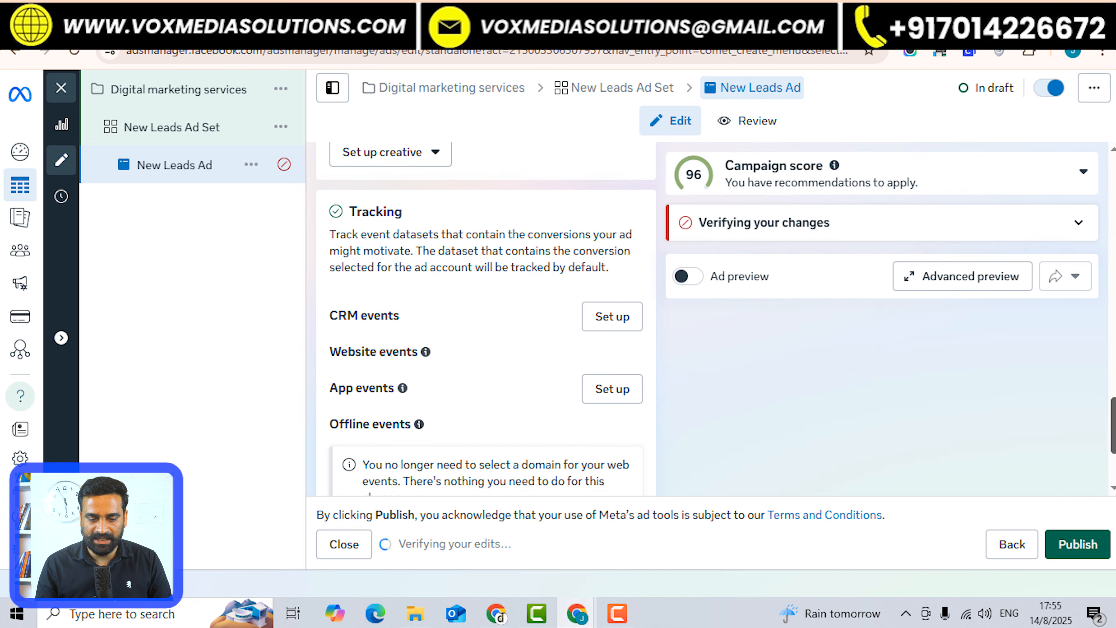
{"action": "scroll", "coordinate": [485, 317], "scroll_direction": "down", "scroll_amount": 3}
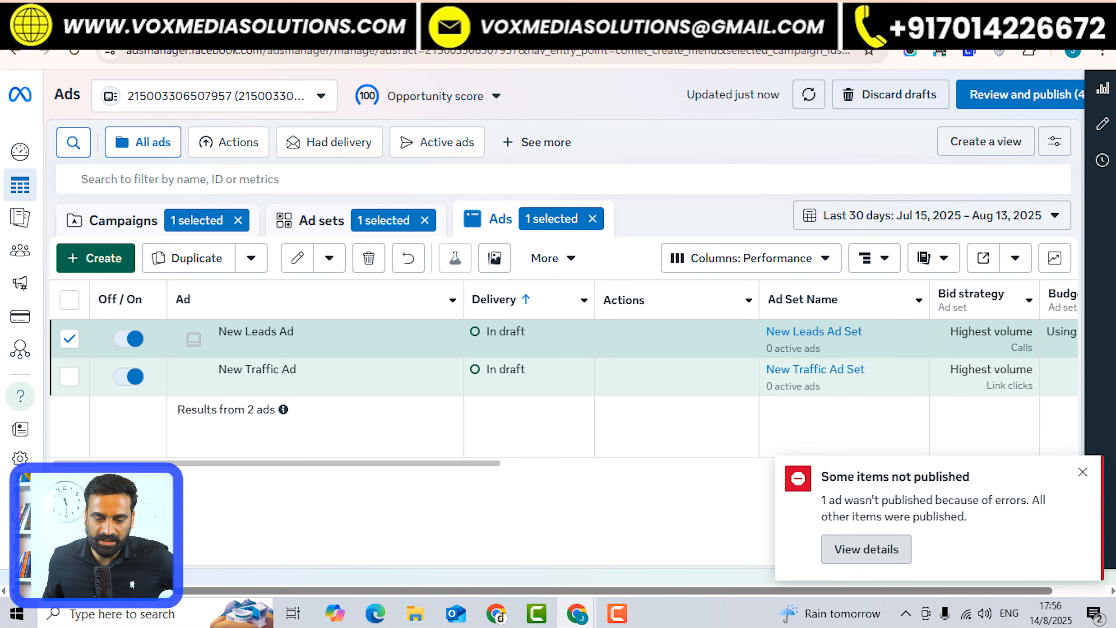
View the publish error details and reopen the New Leads Ad to fix errors.
{"action": "left_click", "coordinate": [866, 549]}
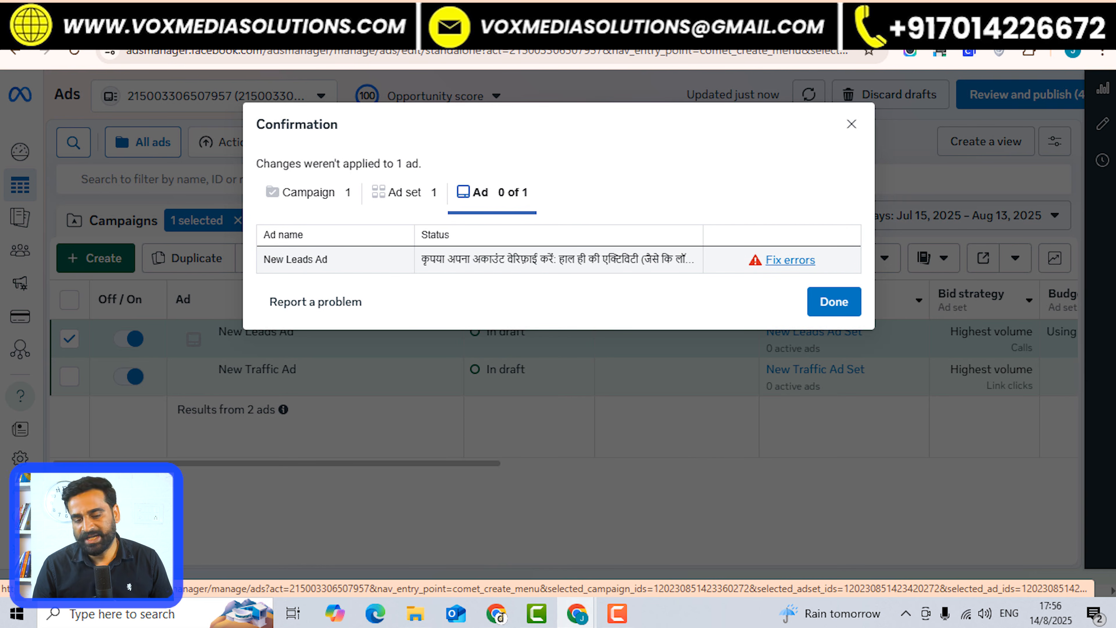
{"action": "left_click", "coordinate": [789, 259]}
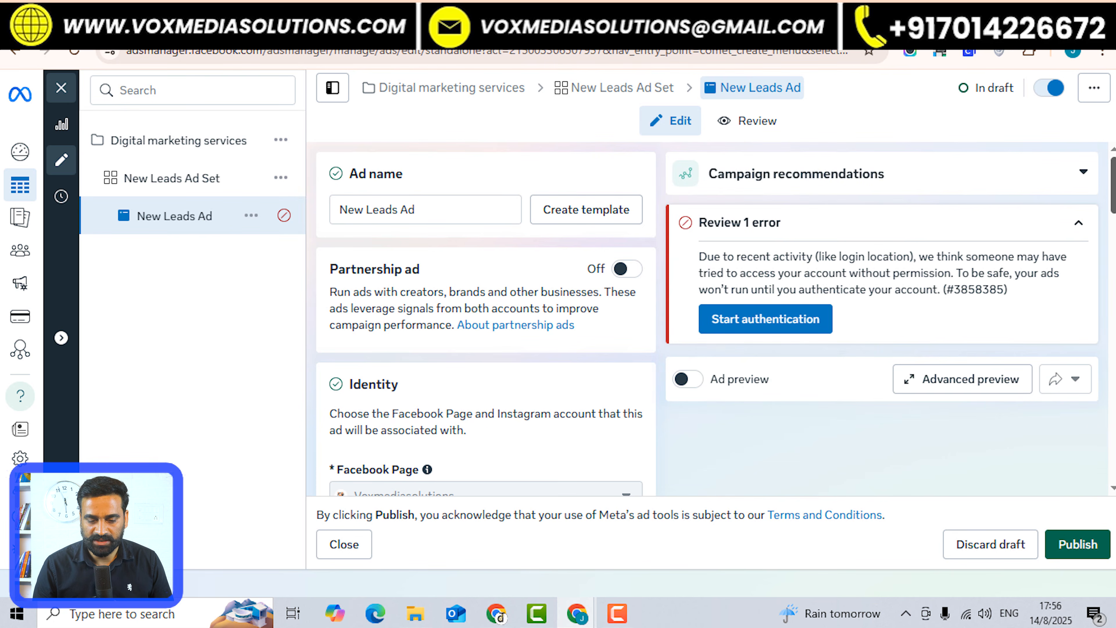
{"action": "scroll", "coordinate": [486, 317], "scroll_direction": "down", "scroll_amount": 4}
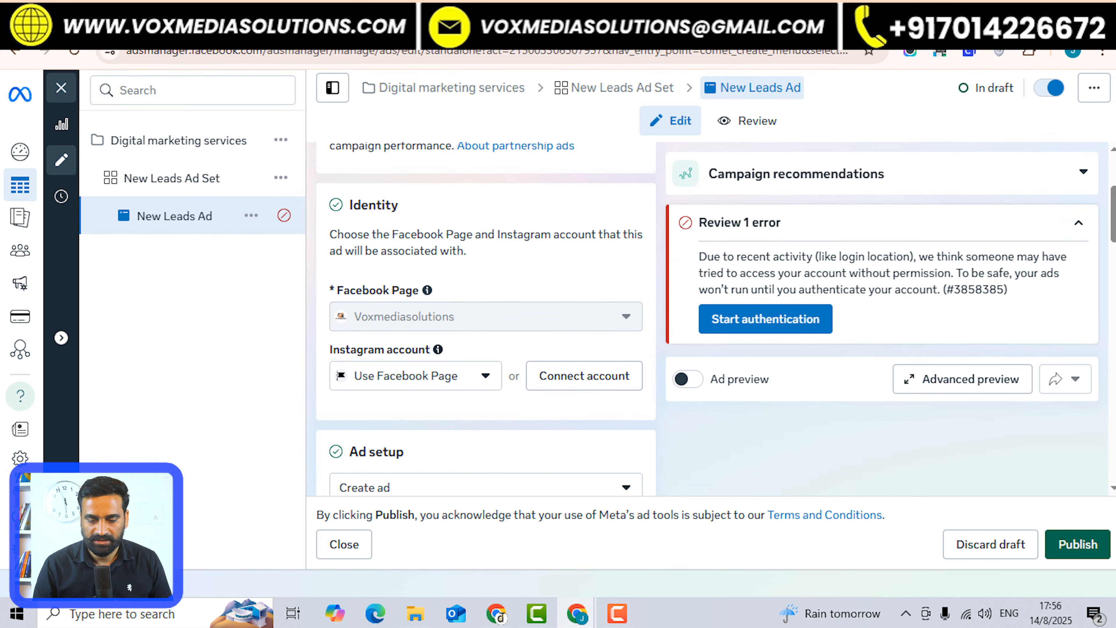
Turn on the live ad preview and bring up the creative type choices.
{"action": "left_click", "coordinate": [688, 379]}
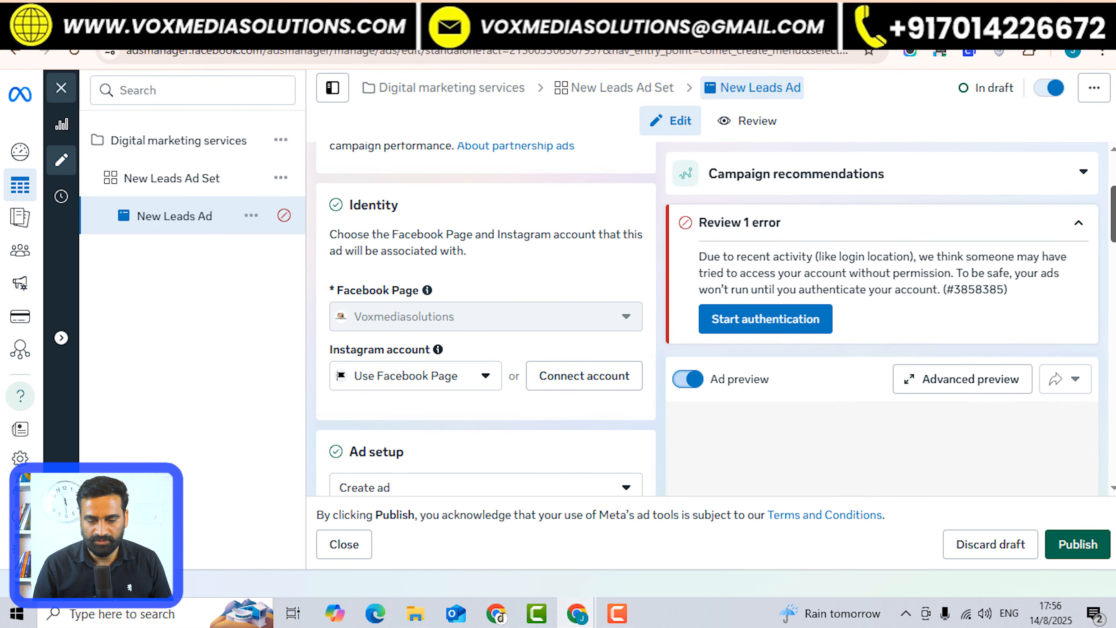
{"action": "scroll", "coordinate": [486, 317], "scroll_direction": "up", "scroll_amount": 3}
{"action": "scroll", "coordinate": [486, 317], "scroll_direction": "down", "scroll_amount": 10}
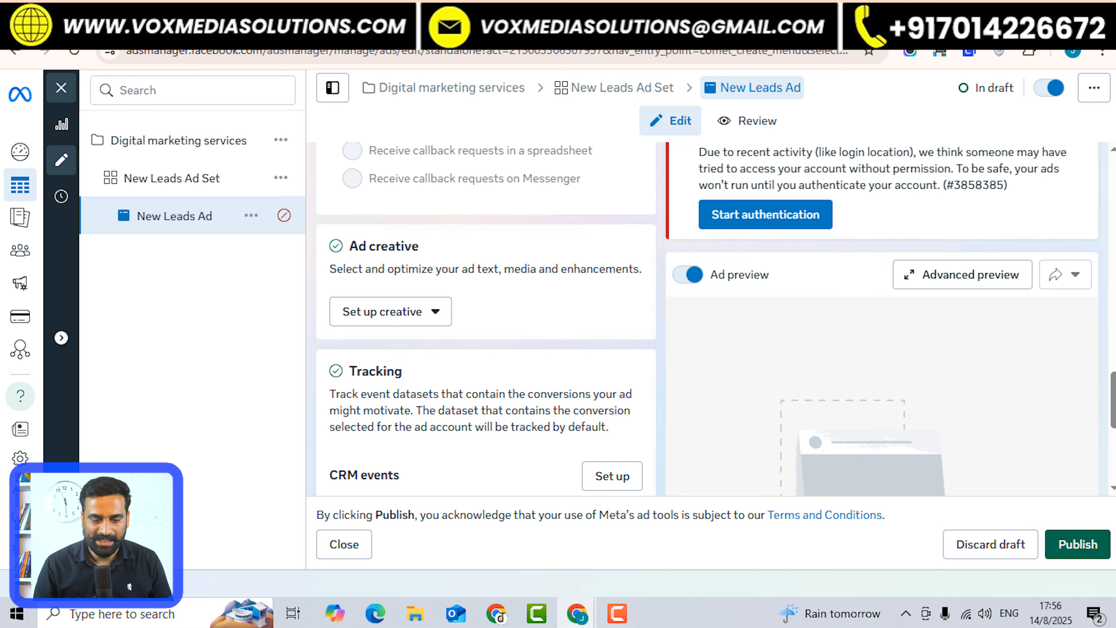
{"action": "left_click", "coordinate": [390, 311]}
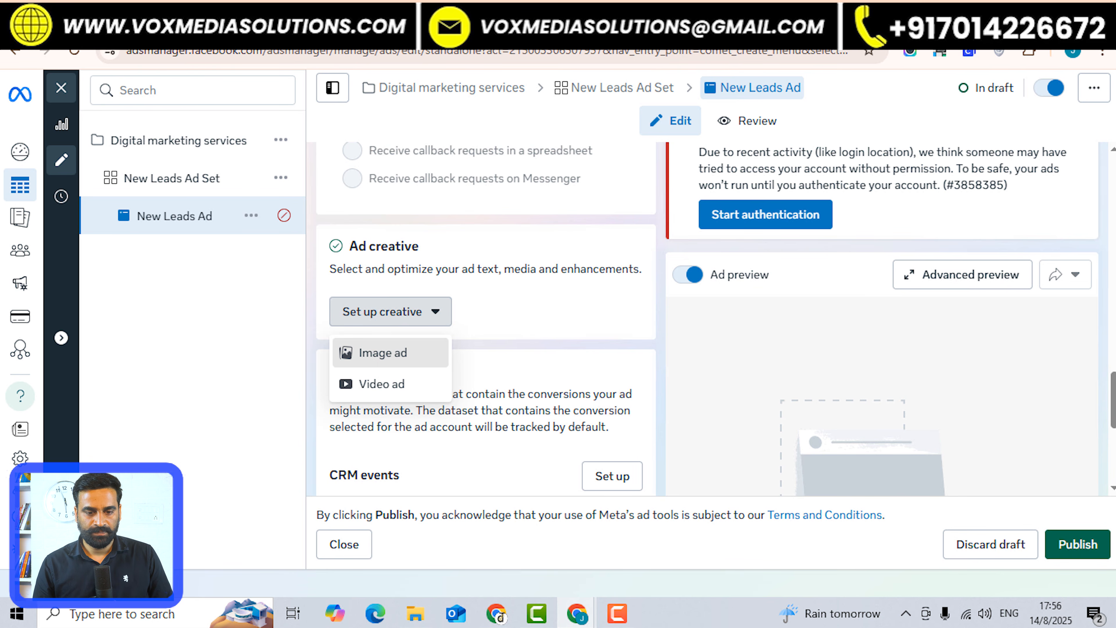
Choose an image ad and upload the 'Facebook ADS' image from Downloads as its media.
{"action": "left_click", "coordinate": [382, 352]}
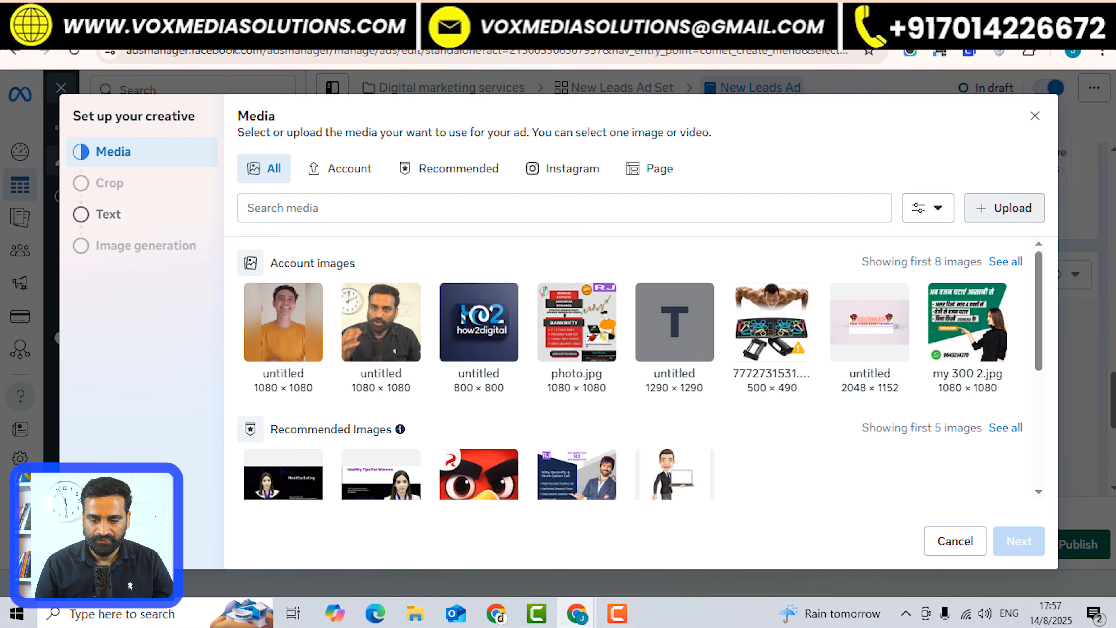
{"action": "left_click", "coordinate": [1004, 207]}
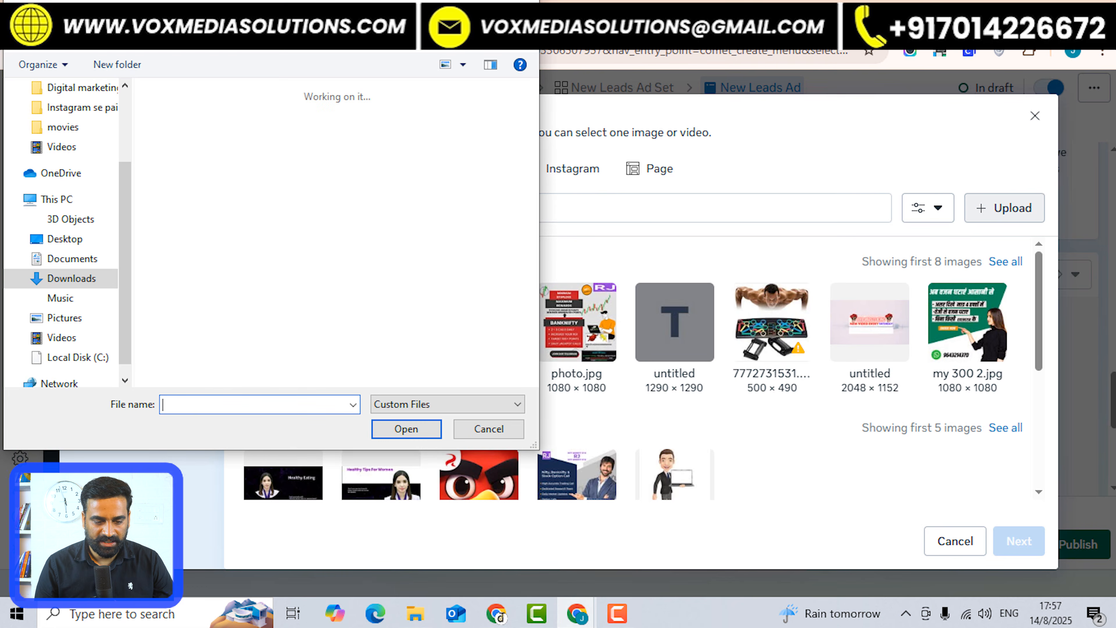
{"action": "left_click_drag", "start_coordinate": [532, 99], "coordinate": [531, 111]}
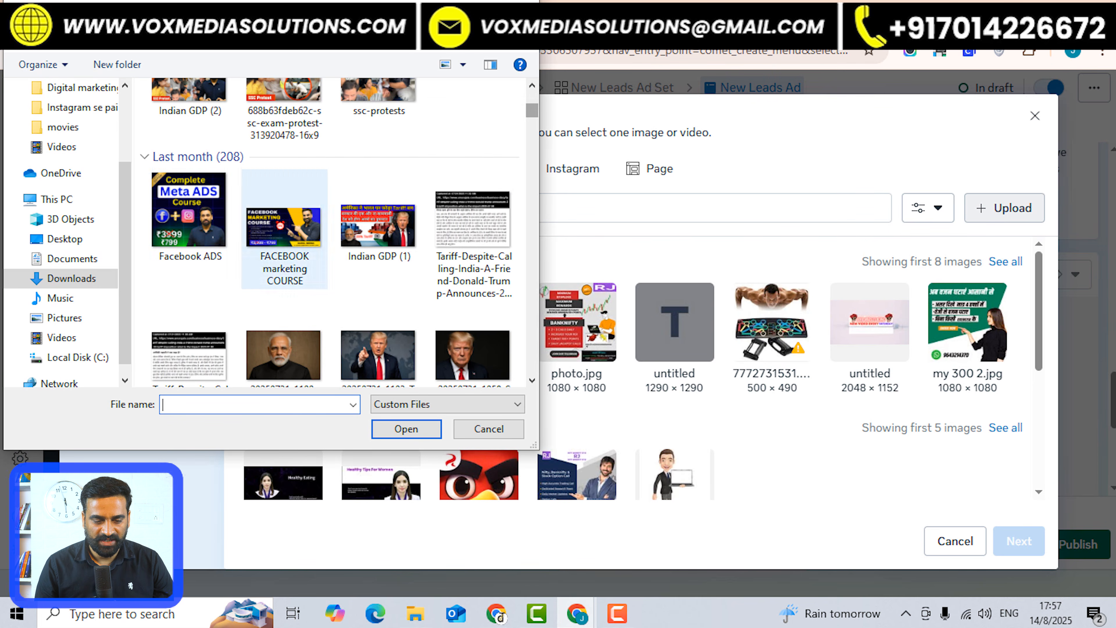
{"action": "left_click", "coordinate": [190, 220]}
{"action": "left_click", "coordinate": [406, 429]}
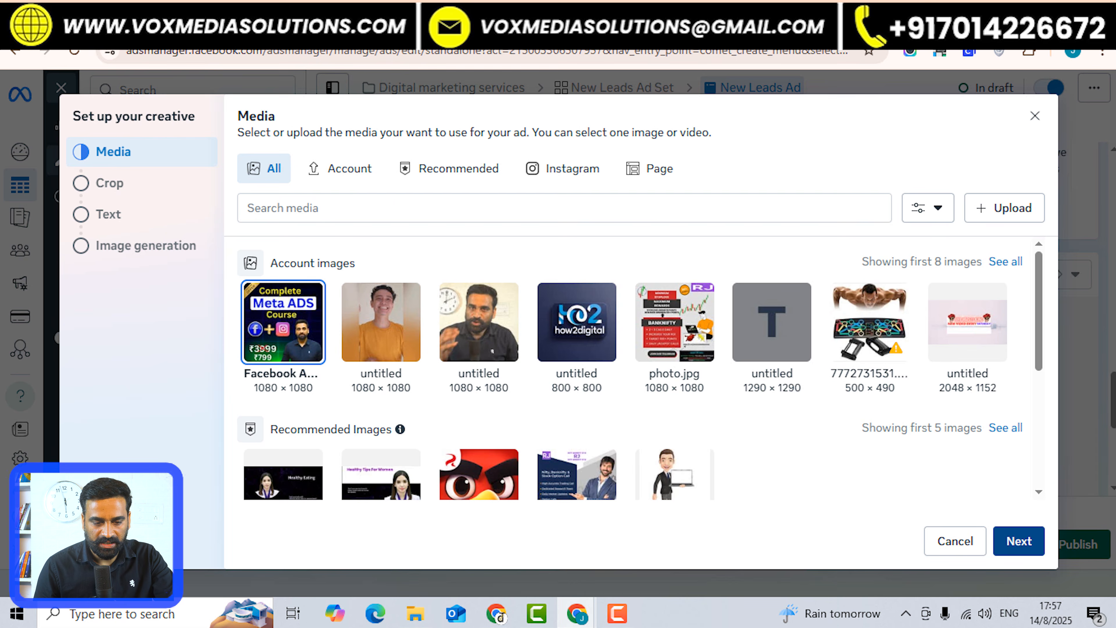
Choose the Original crop for both vertical and horizontal placements and advance to the primary text field.
{"action": "left_click", "coordinate": [1019, 541]}
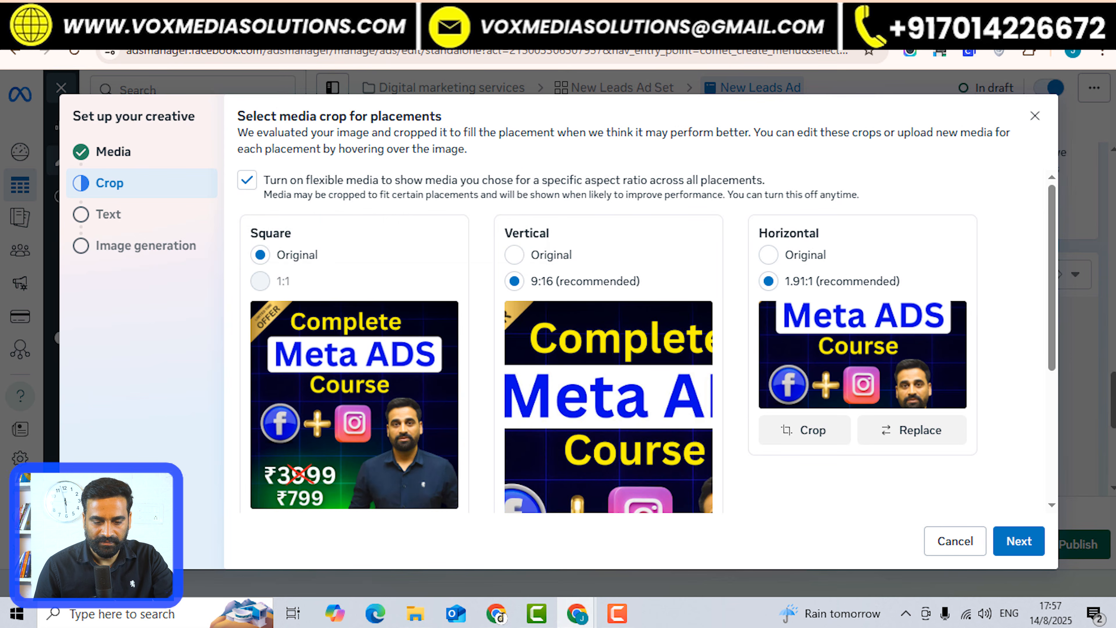
{"action": "left_click", "coordinate": [514, 255]}
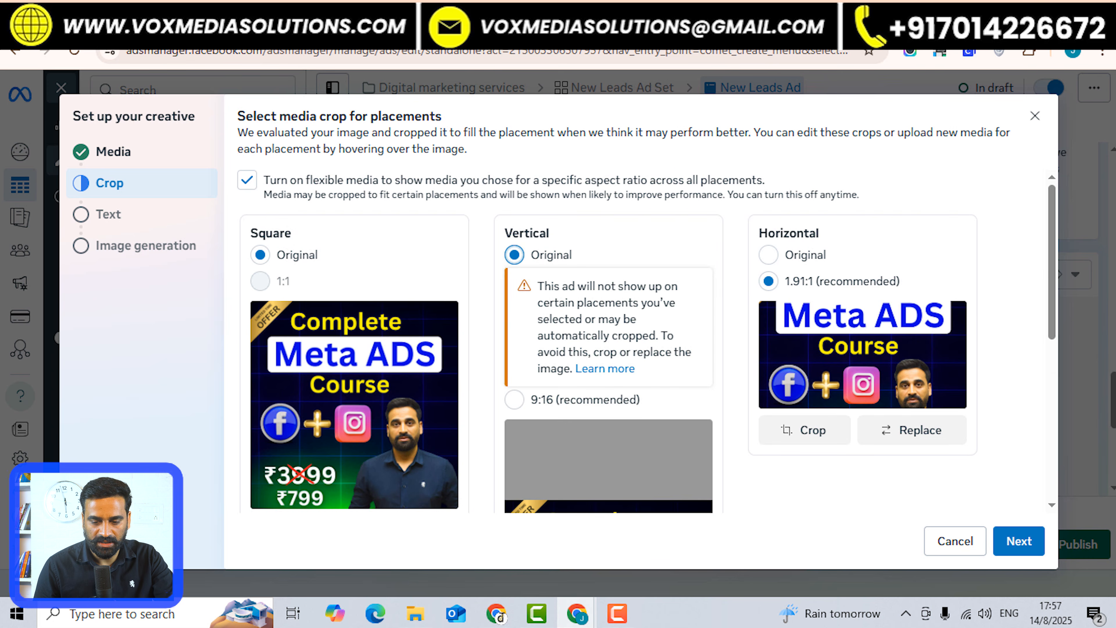
{"action": "left_click", "coordinate": [769, 255]}
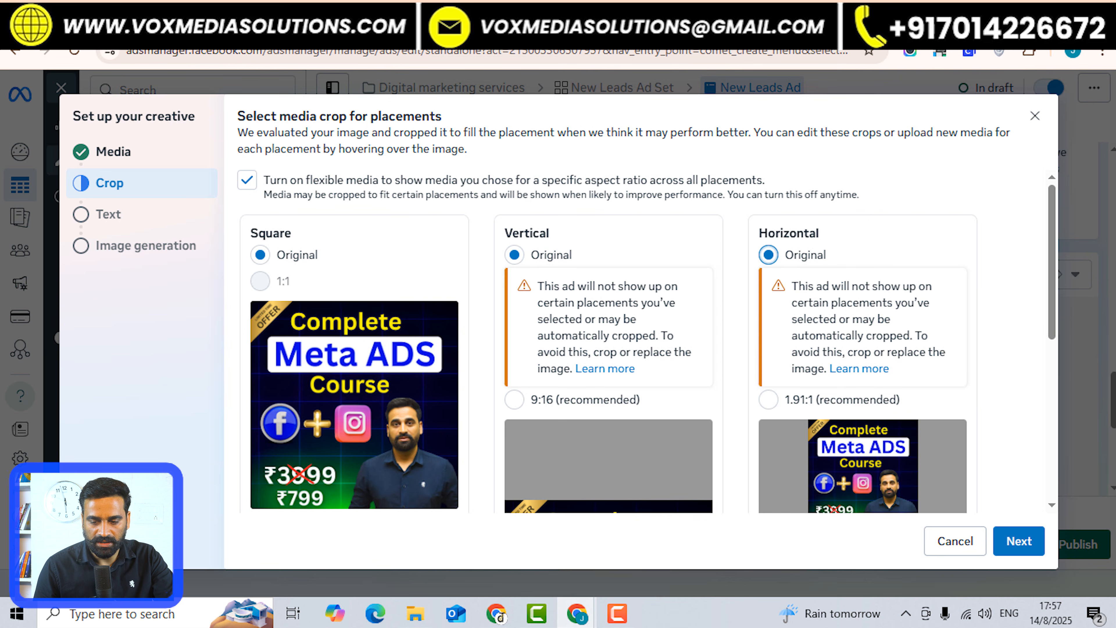
{"action": "scroll", "coordinate": [354, 405], "scroll_direction": "down", "scroll_amount": 3}
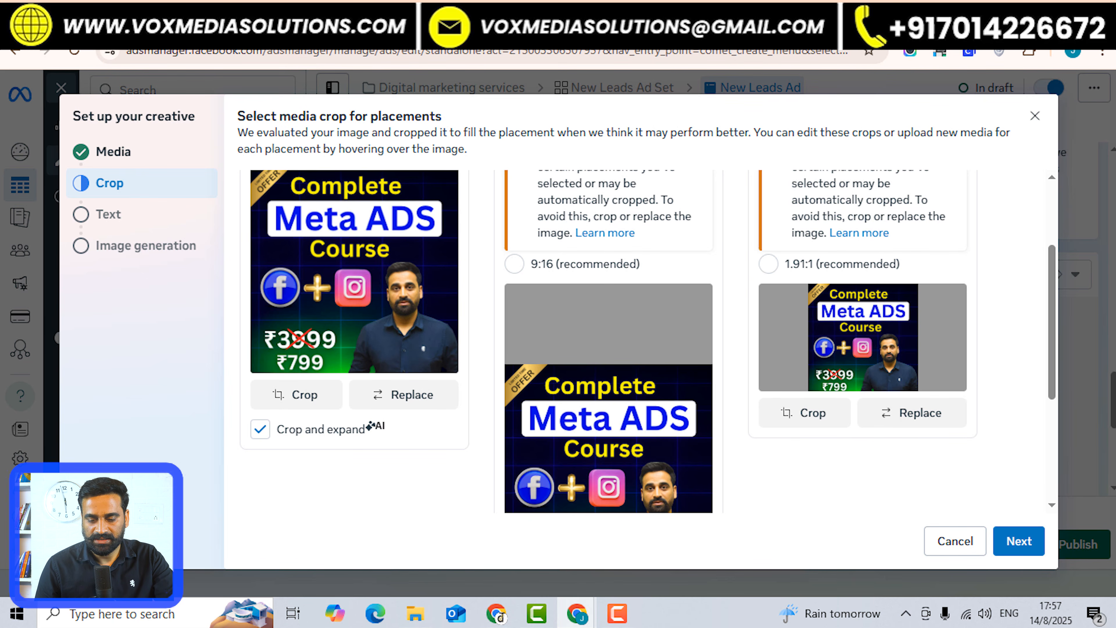
{"action": "left_click", "coordinate": [1018, 541]}
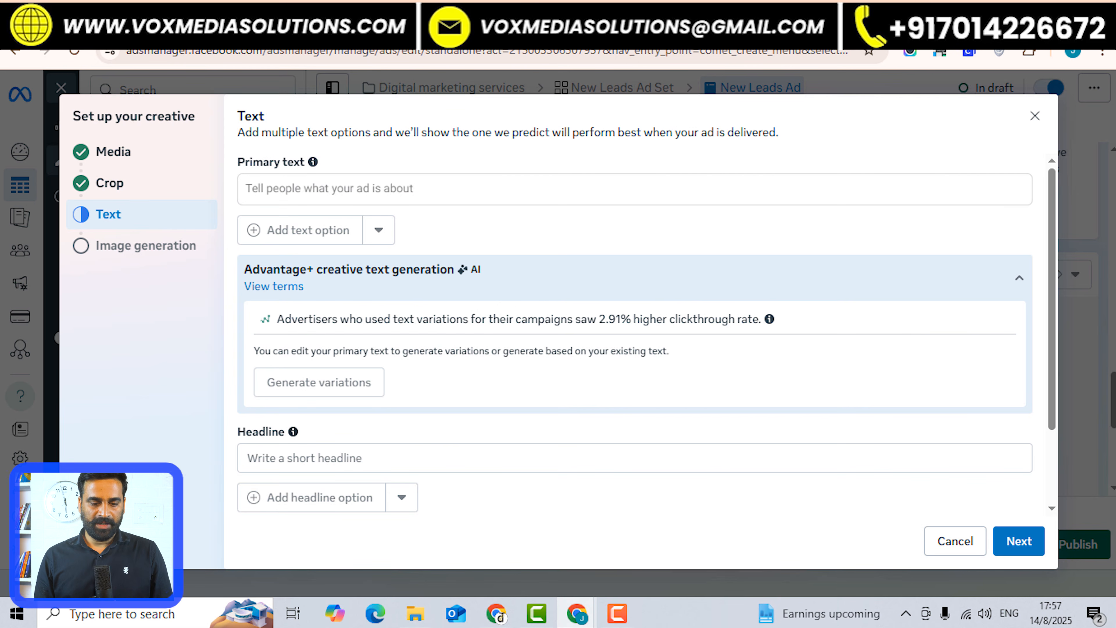
{"action": "left_click", "coordinate": [247, 189]}
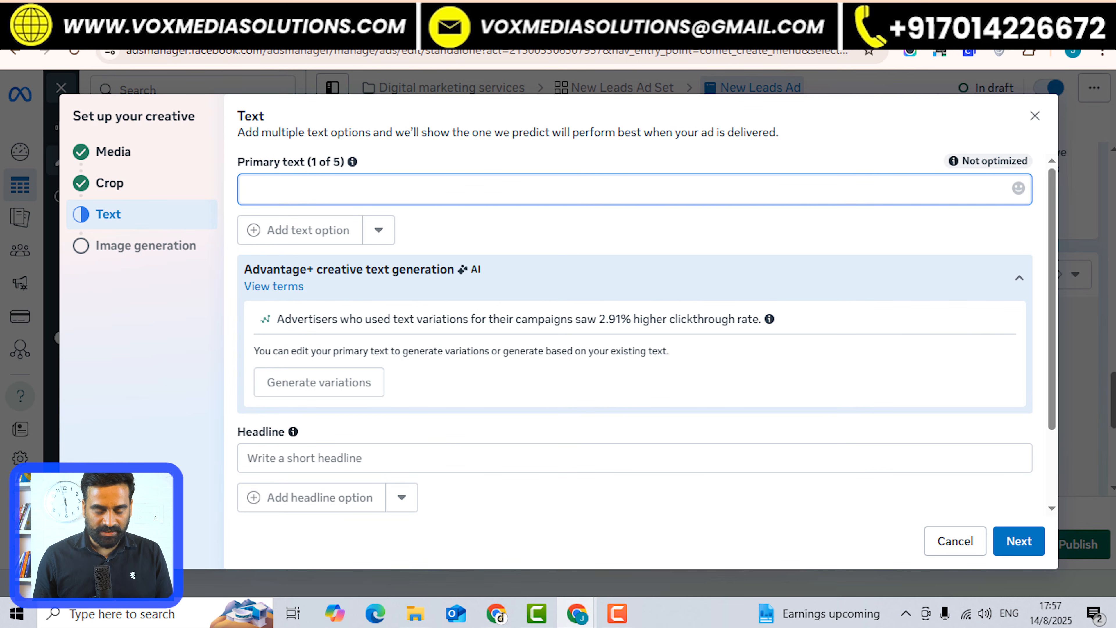
Enter primary texts 'Best Facebook marketing course for business owners' and 'Learn Facebook Ads In 10 Days'.
{"action": "type", "text": "Best "}
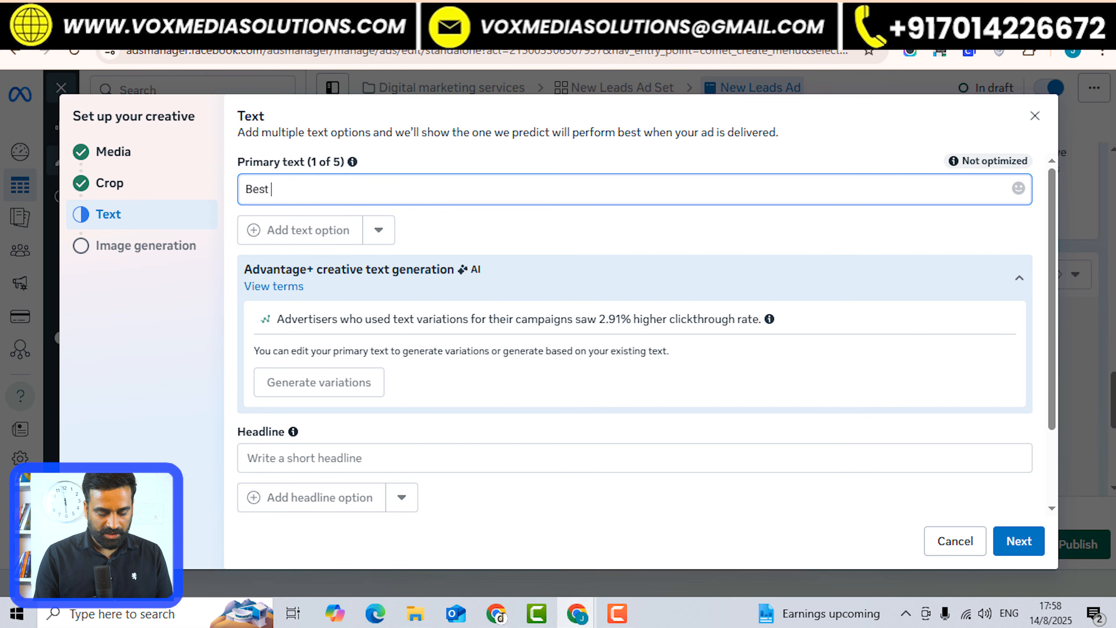
{"action": "type", "text": "Facebook marketing cours"}
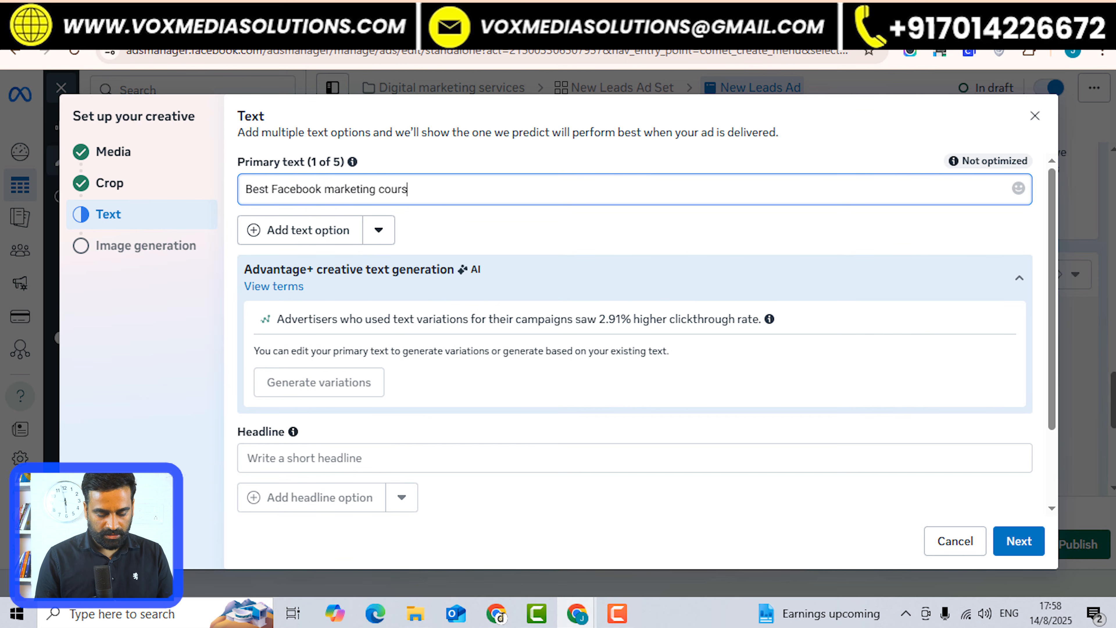
{"action": "type", "text": "e for business owners"}
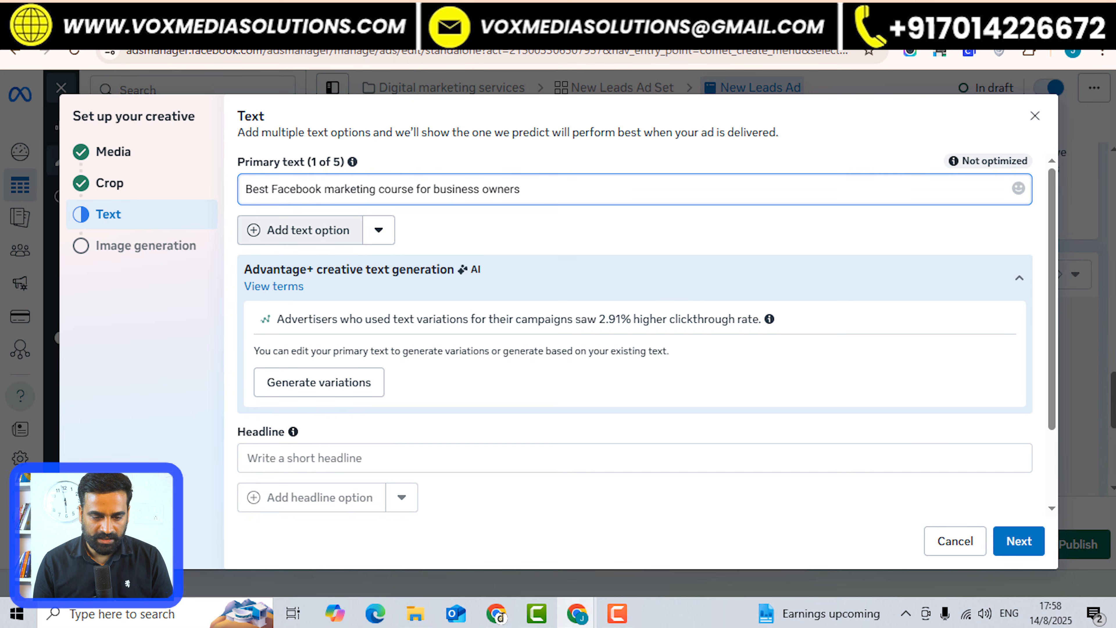
{"action": "left_click", "coordinate": [300, 230]}
{"action": "type", "text": "Lear"}
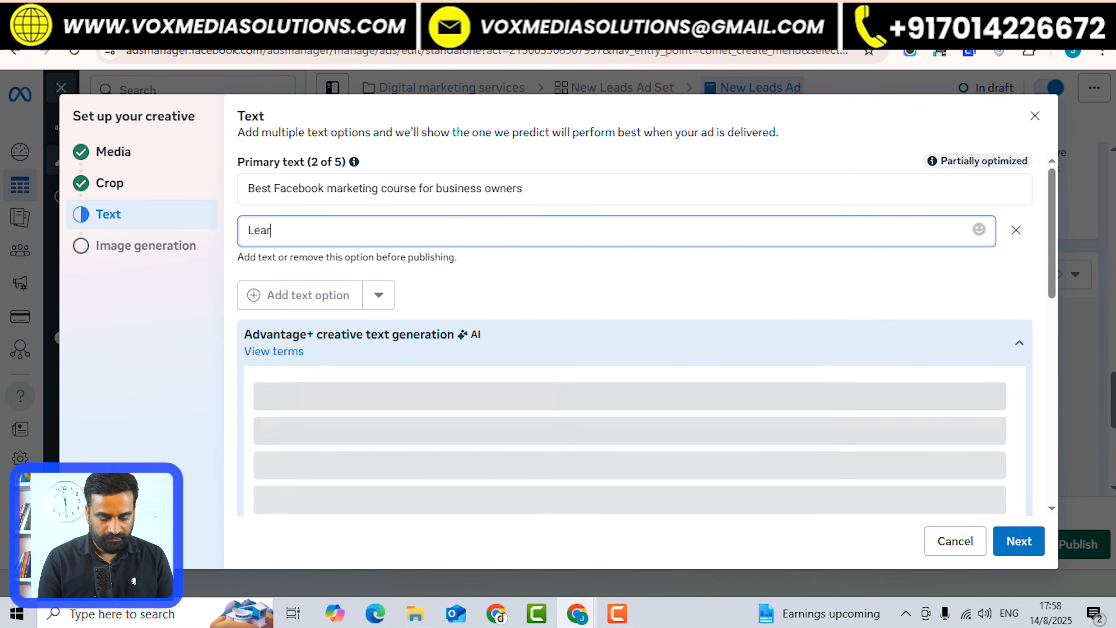
{"action": "type", "text": "n Facebook Ads "}
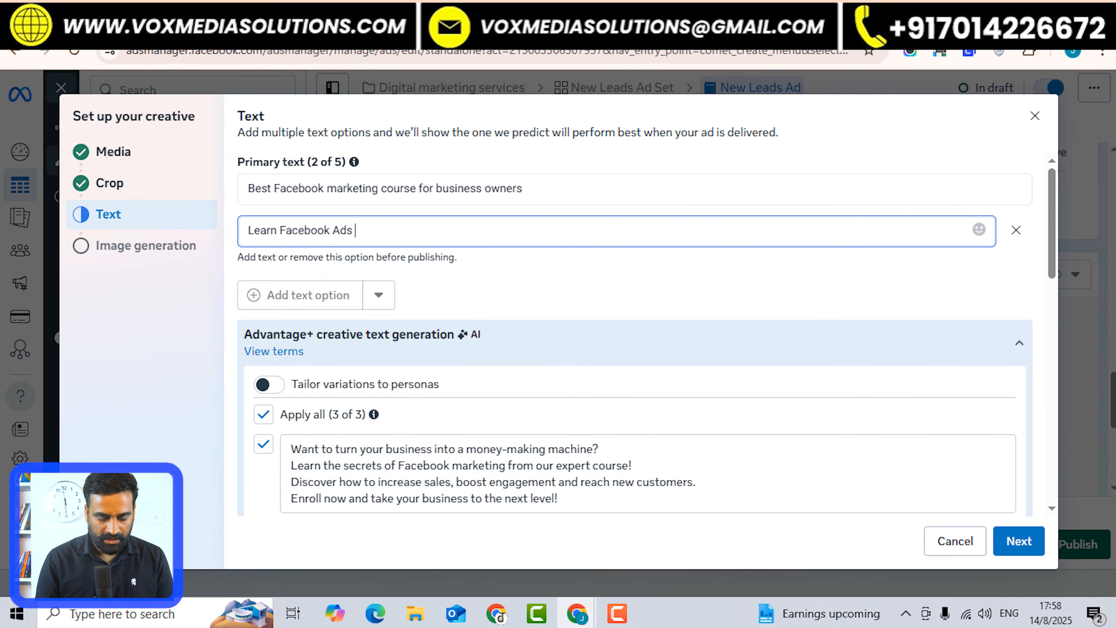
{"action": "type", "text": "In 10 Days"}
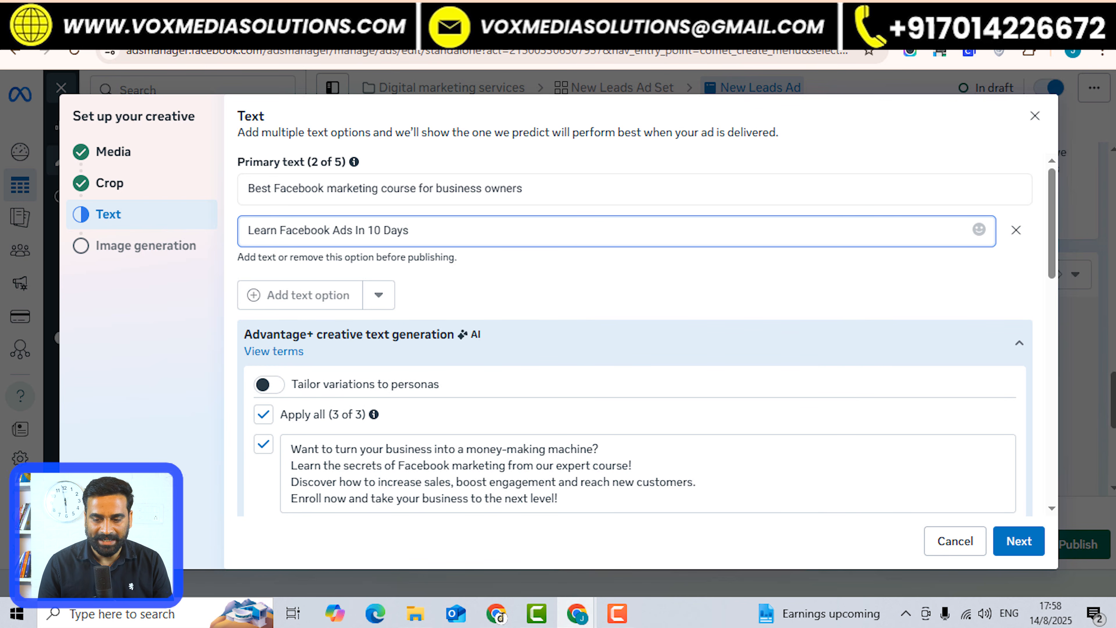
{"action": "scroll", "coordinate": [633, 365], "scroll_direction": "down", "scroll_amount": 3}
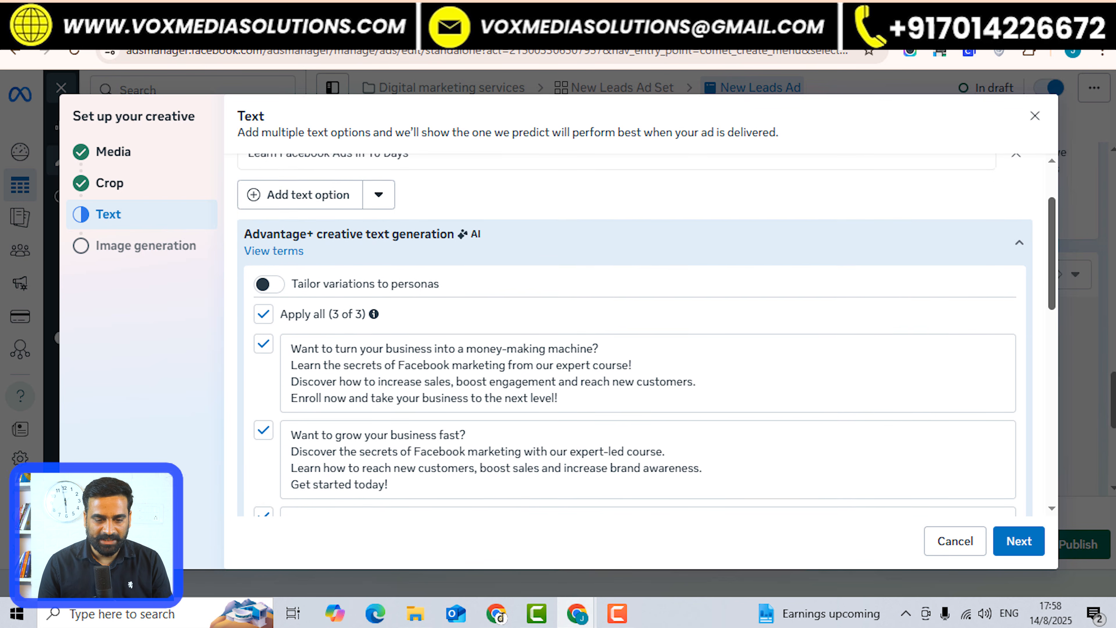
{"action": "scroll", "coordinate": [632, 365], "scroll_direction": "down", "scroll_amount": 2}
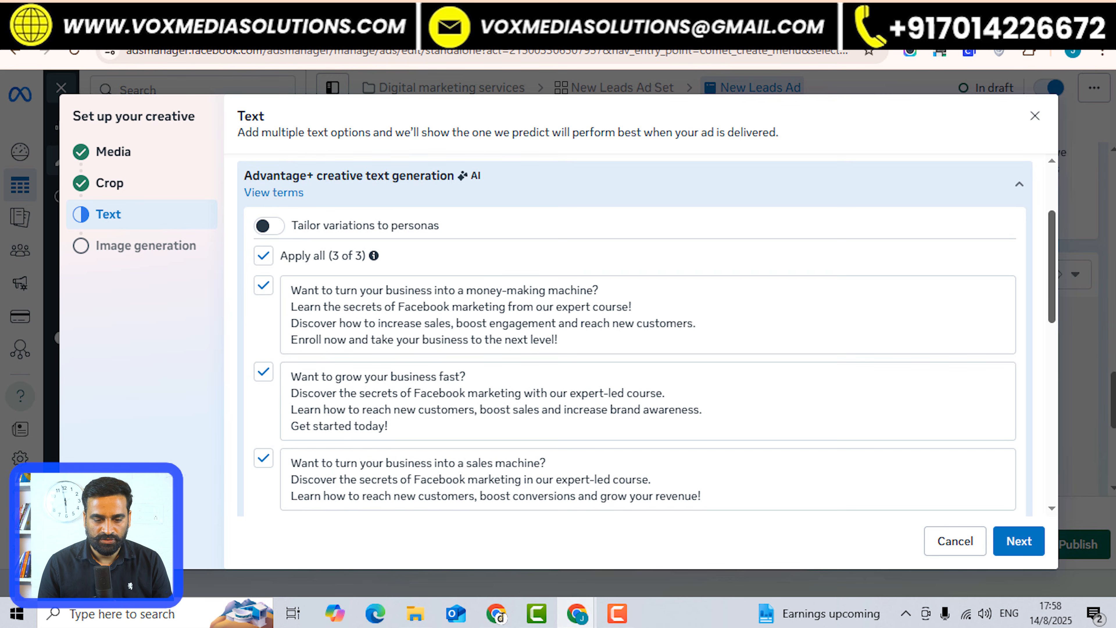
{"action": "scroll", "coordinate": [632, 334], "scroll_direction": "up", "scroll_amount": 4}
{"action": "scroll", "coordinate": [633, 334], "scroll_direction": "down", "scroll_amount": 7}
{"action": "scroll", "coordinate": [633, 335], "scroll_direction": "up", "scroll_amount": 6}
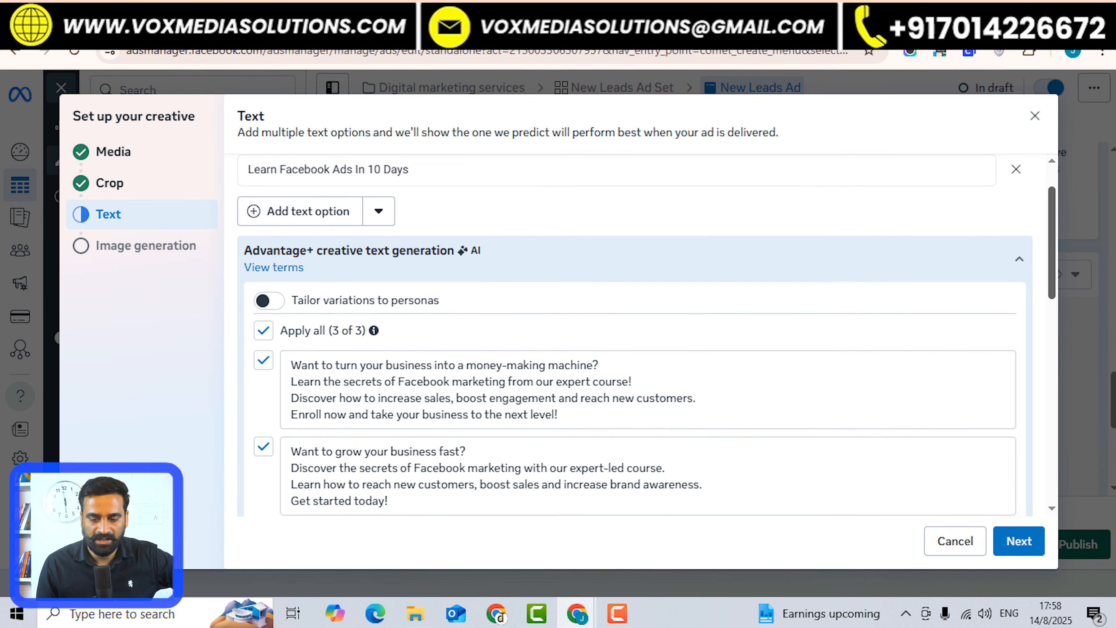
{"action": "scroll", "coordinate": [632, 334], "scroll_direction": "down", "scroll_amount": 10}
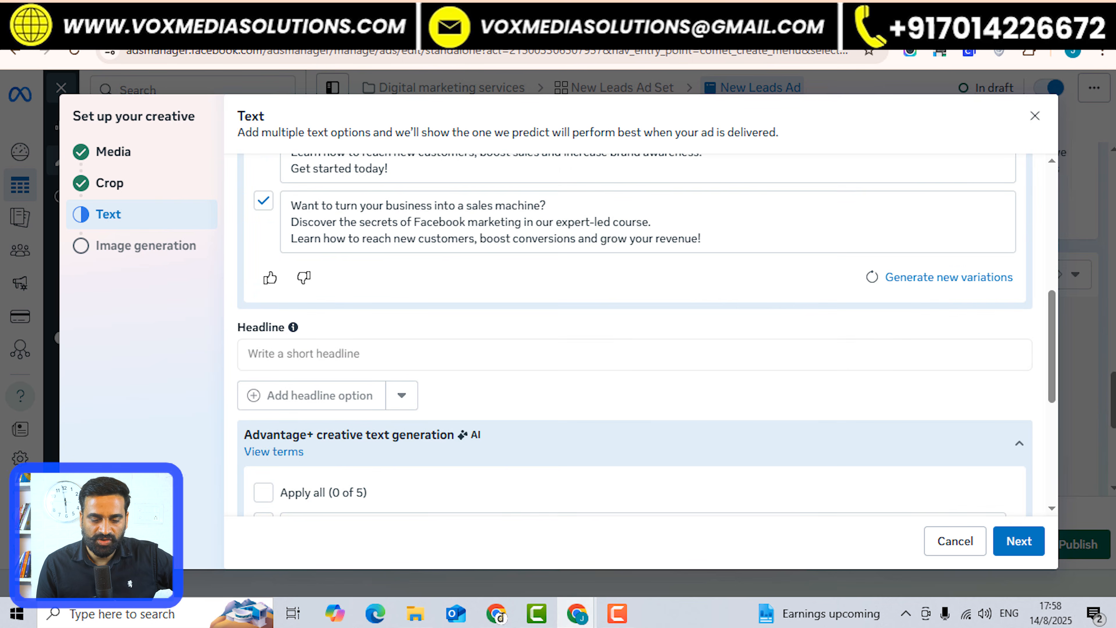
{"action": "scroll", "coordinate": [632, 334], "scroll_direction": "down", "scroll_amount": 5}
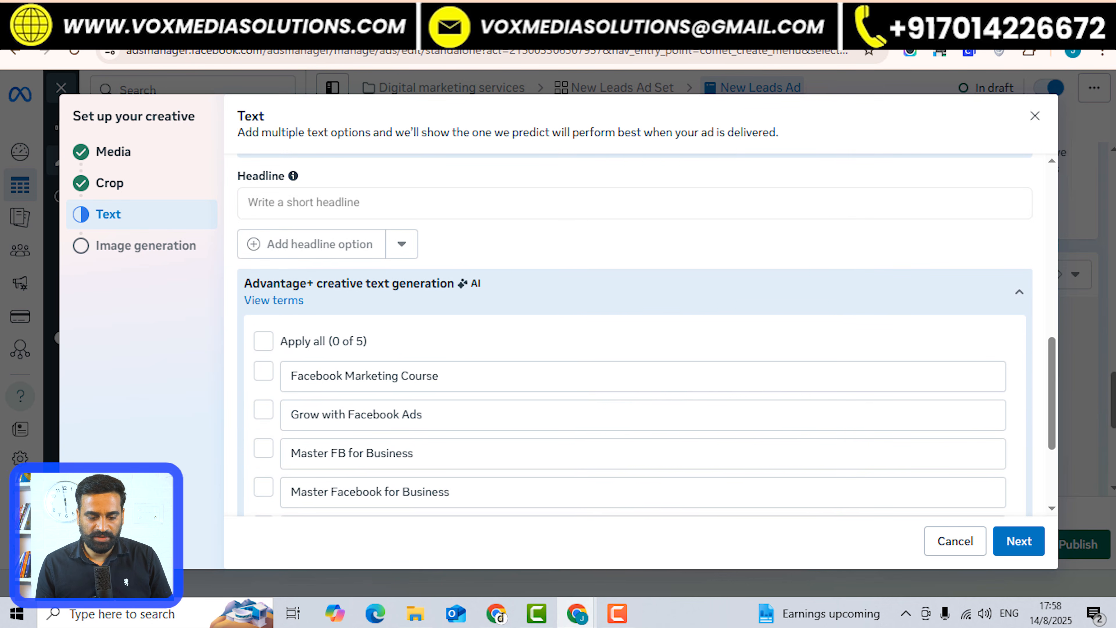
Apply all five AI headline suggestions, such as 'Facebook Marketing Course', to the Headline.
{"action": "triple_click", "coordinate": [364, 376]}
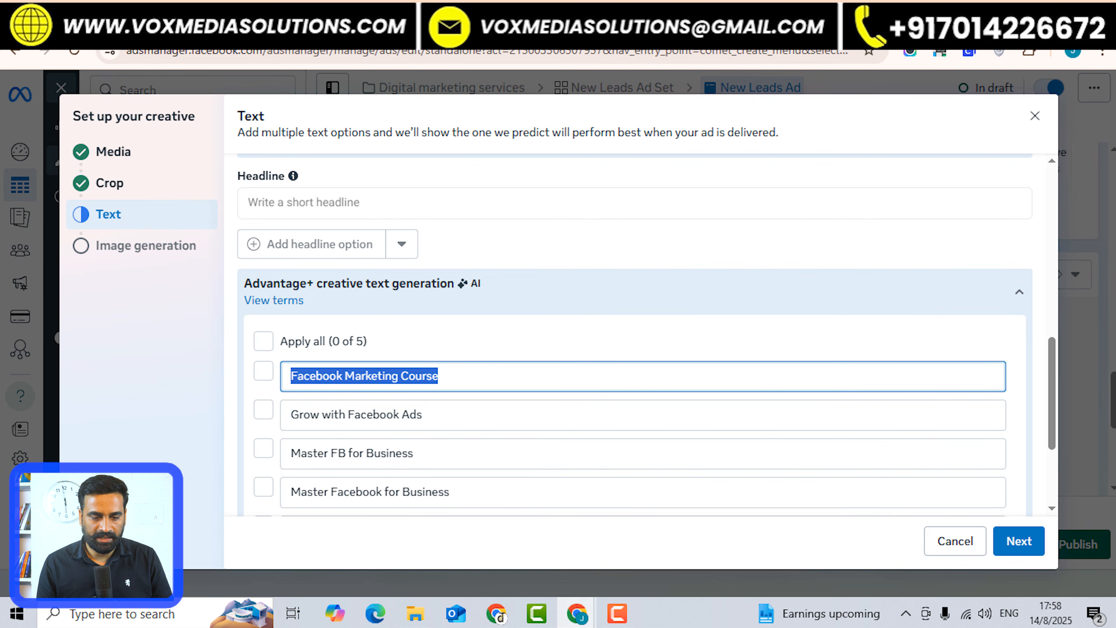
{"action": "left_click", "coordinate": [440, 204]}
{"action": "left_click", "coordinate": [264, 341]}
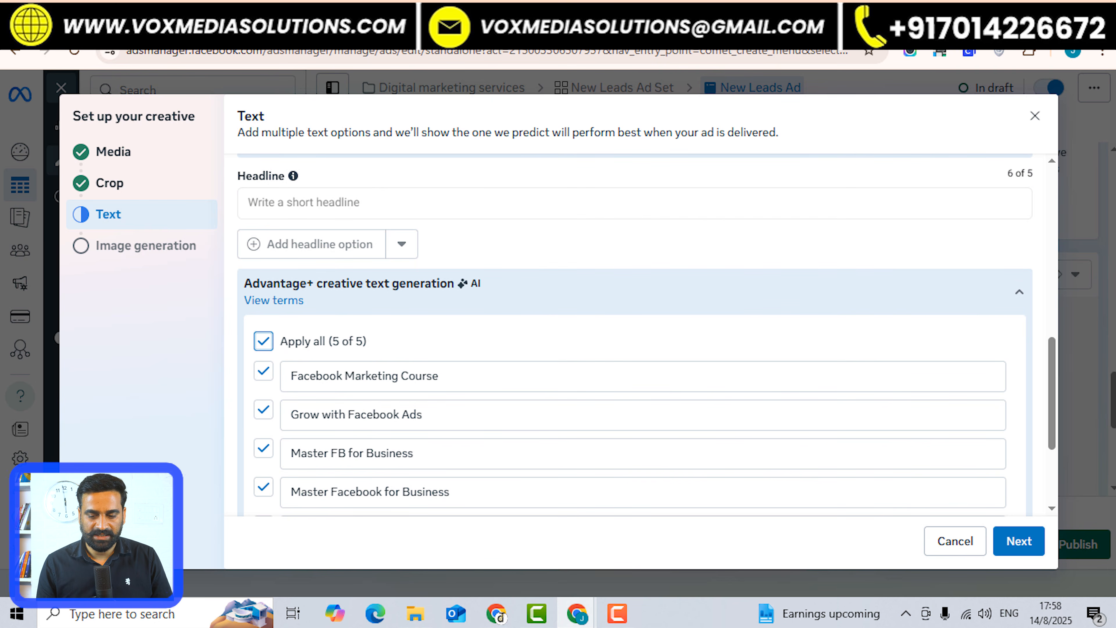
{"action": "scroll", "coordinate": [632, 334], "scroll_direction": "down", "scroll_amount": 8}
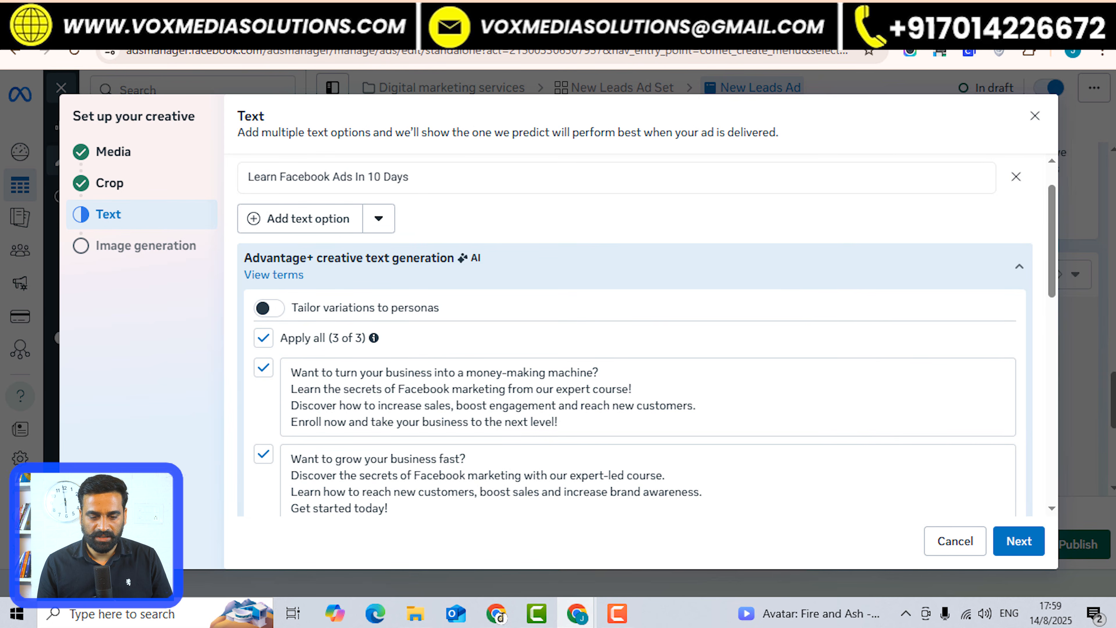
{"action": "scroll", "coordinate": [632, 334], "scroll_direction": "down", "scroll_amount": 10}
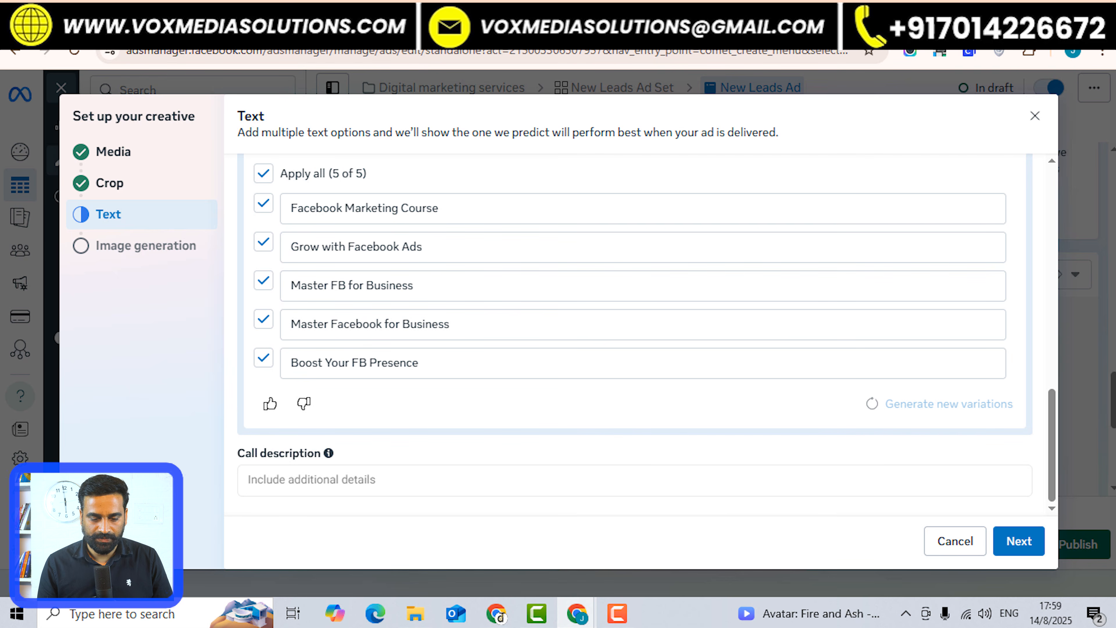
Enter the call description 'Call Us for more details about Facebook ads course', correcting its typos.
{"action": "left_click", "coordinate": [311, 480]}
{"action": "type", "text": "Call "}
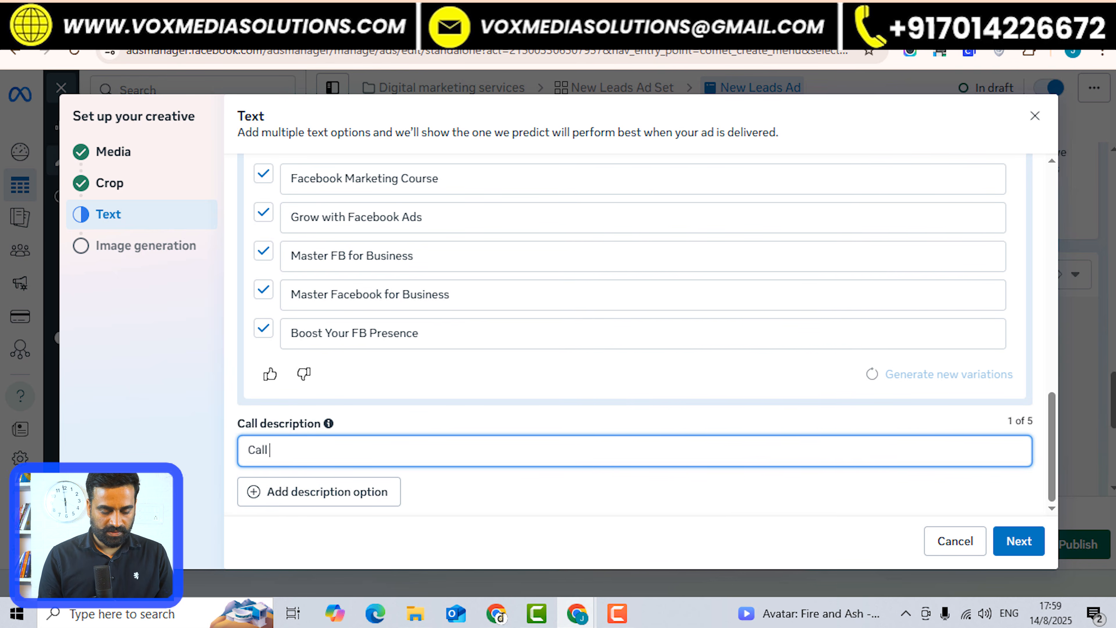
{"action": "type", "text": "Us for more "}
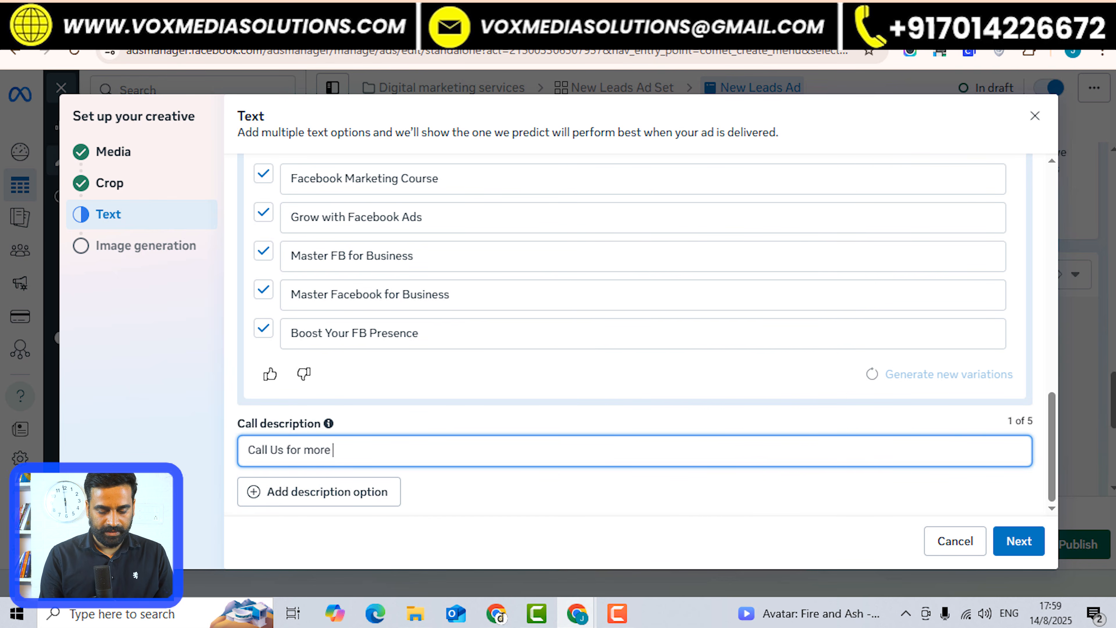
{"action": "type", "text": "detsils a"}
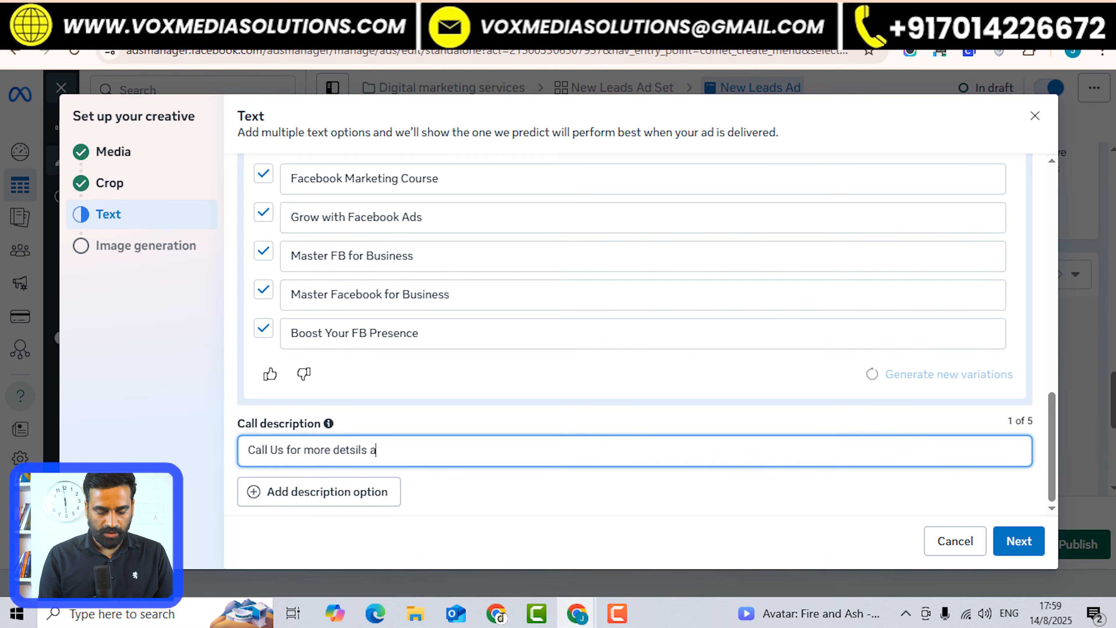
{"action": "type", "text": "bout face"}
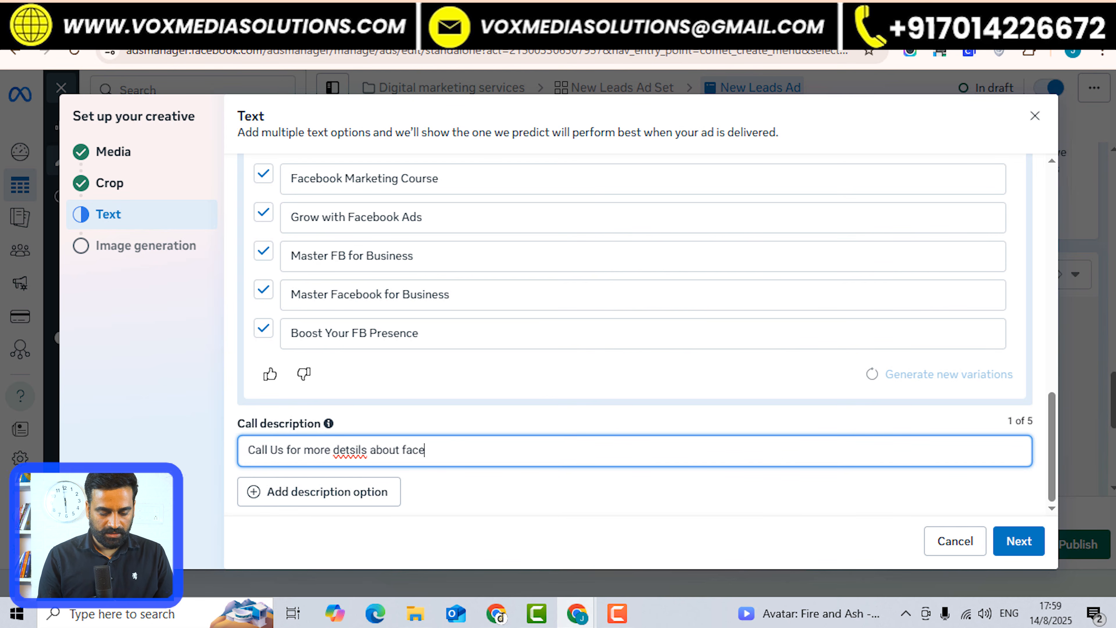
{"action": "type", "text": "book ads course"}
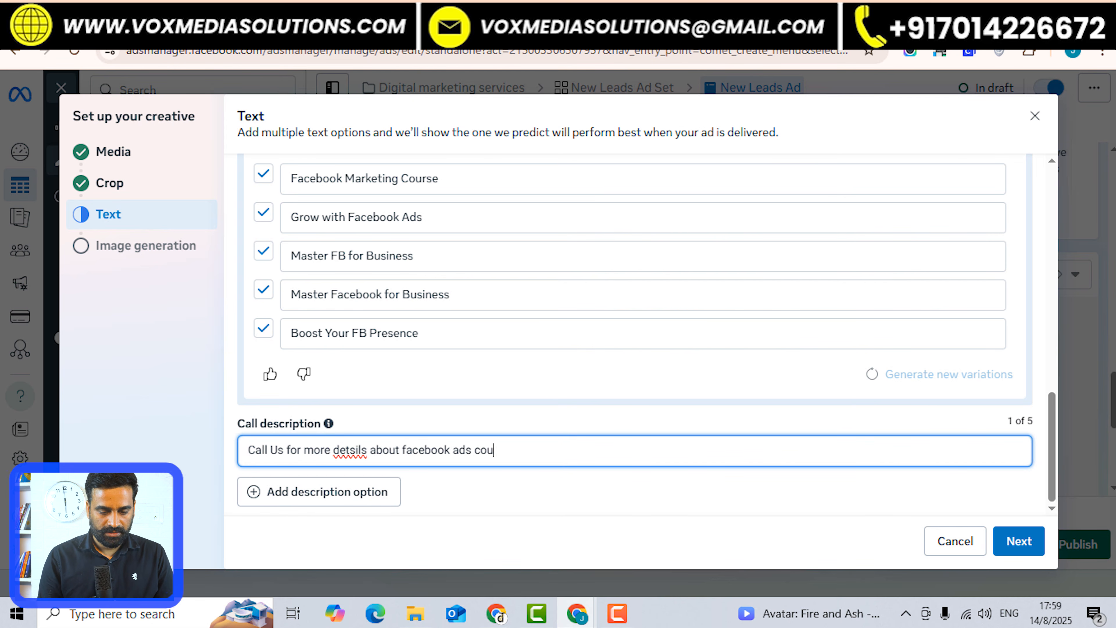
{"action": "right_click", "coordinate": [347, 450]}
{"action": "key", "text": "Escape"}
{"action": "type", "text": "details"}
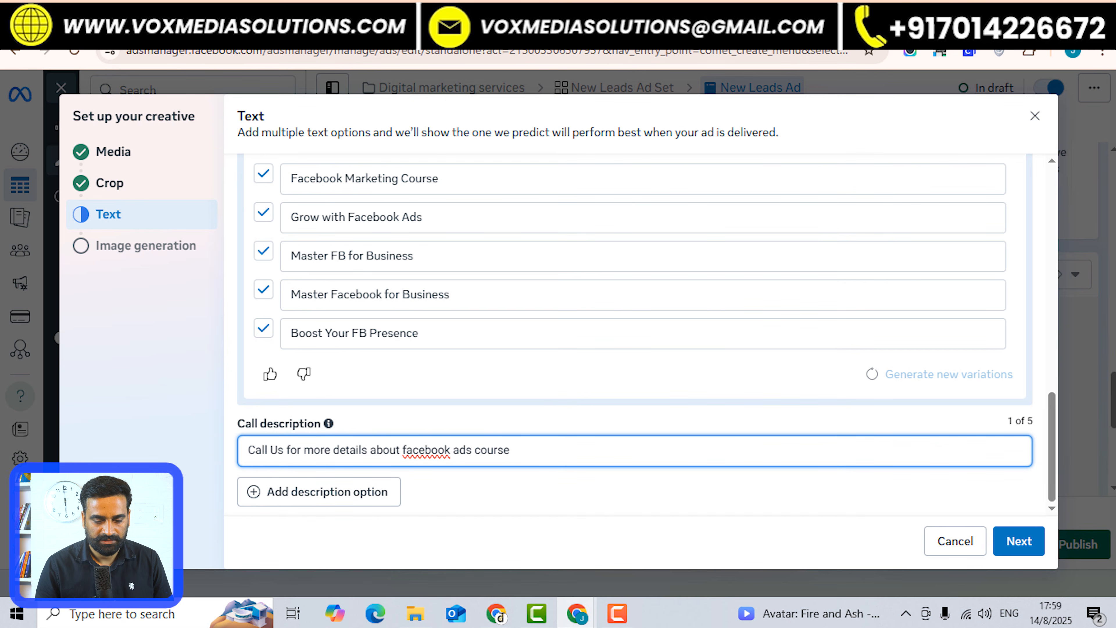
{"action": "right_click", "coordinate": [426, 450]}
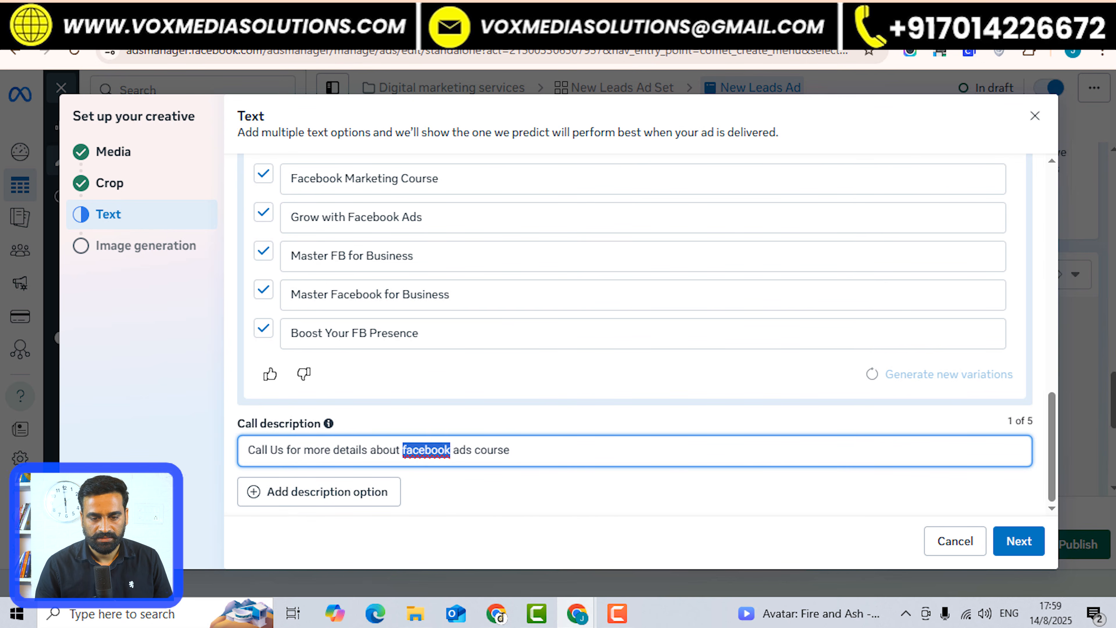
{"action": "left_click", "coordinate": [460, 79]}
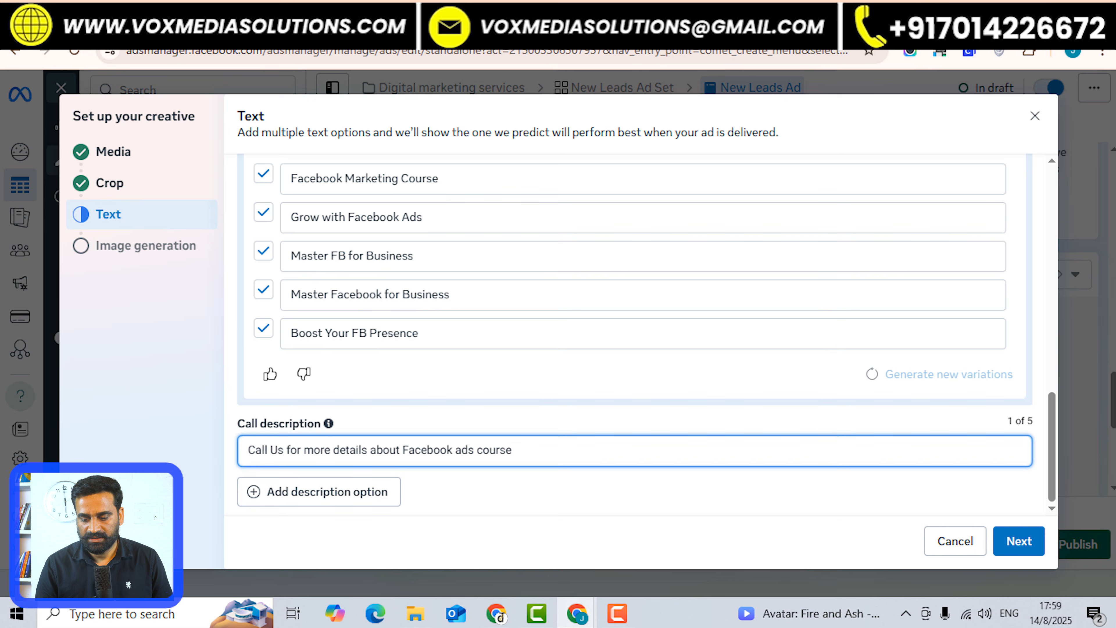
{"action": "left_click", "coordinate": [1018, 541]}
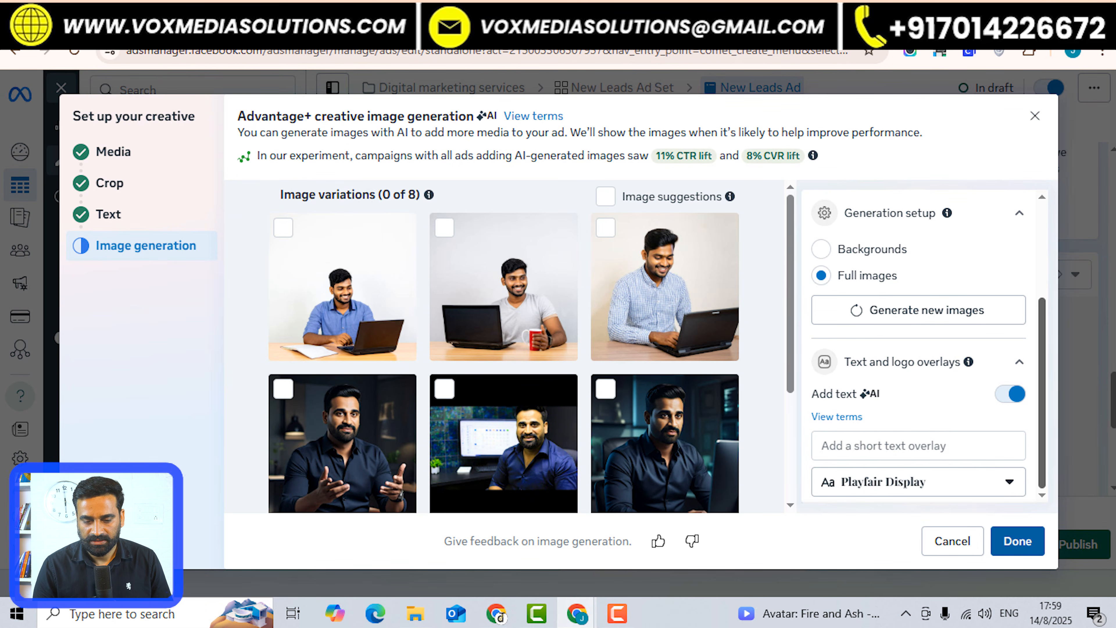
Leave the AI image variations unselected and confirm the creative setup with Done.
{"action": "scroll", "coordinate": [923, 343], "scroll_direction": "down", "scroll_amount": 3}
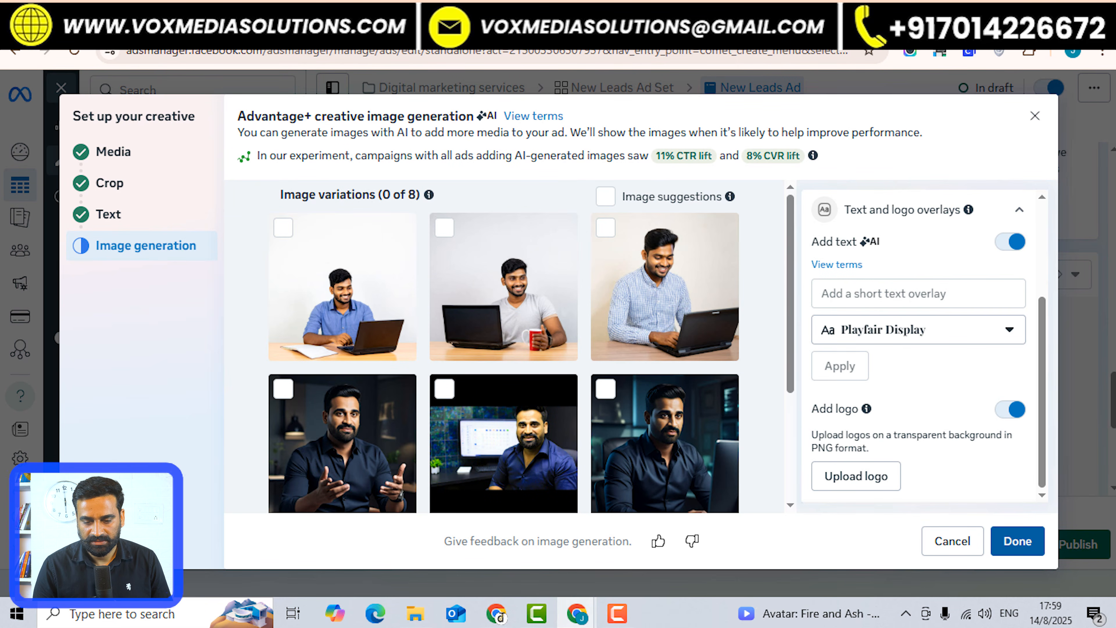
{"action": "left_click", "coordinate": [1018, 541]}
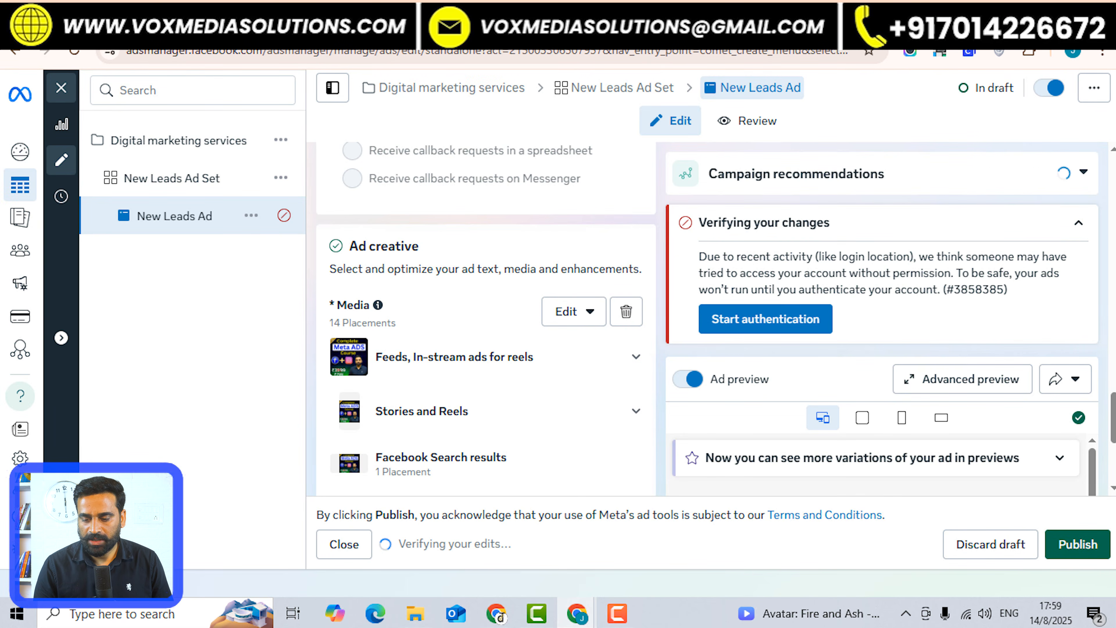
Review the saved ad and its preview, then start account authentication.
{"action": "scroll", "coordinate": [485, 347], "scroll_direction": "down", "scroll_amount": 10}
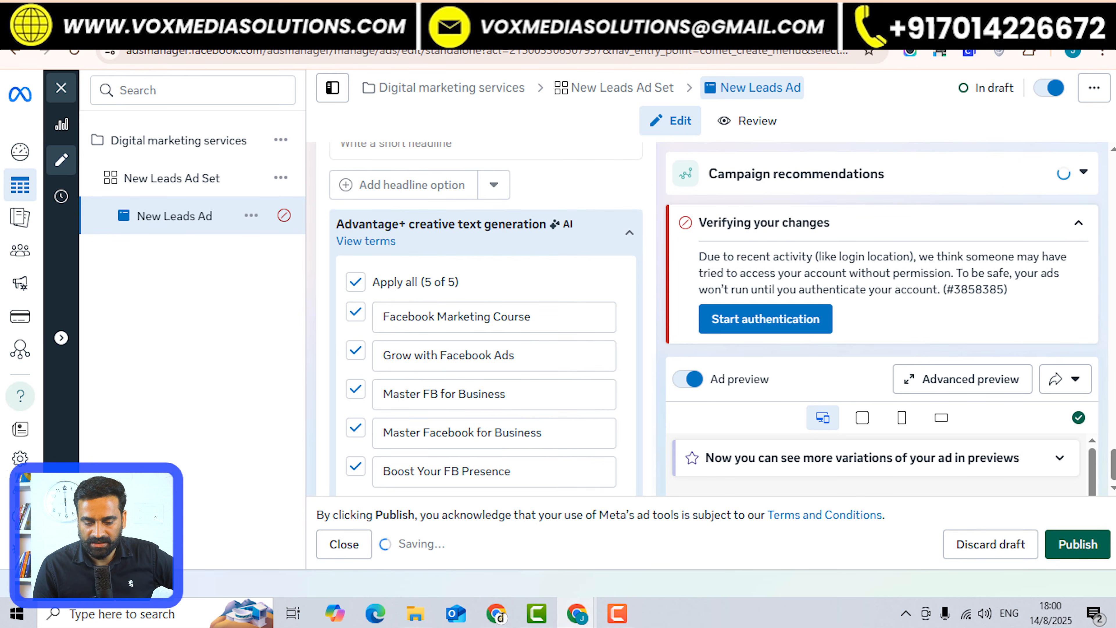
{"action": "scroll", "coordinate": [486, 319], "scroll_direction": "down", "scroll_amount": 10}
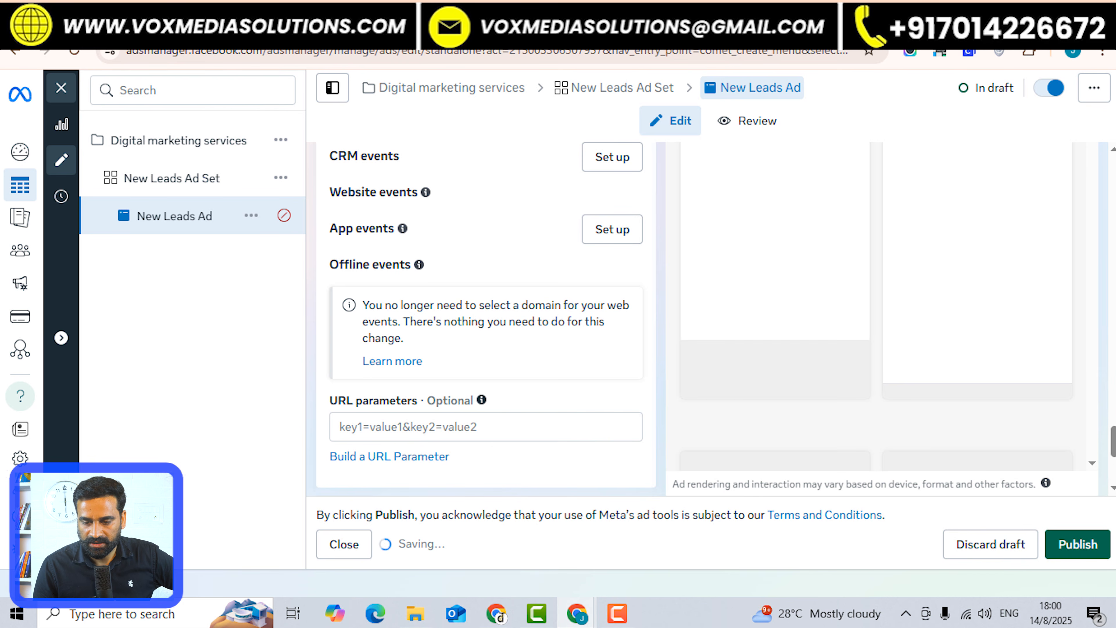
{"action": "scroll", "coordinate": [485, 319], "scroll_direction": "up", "scroll_amount": 1}
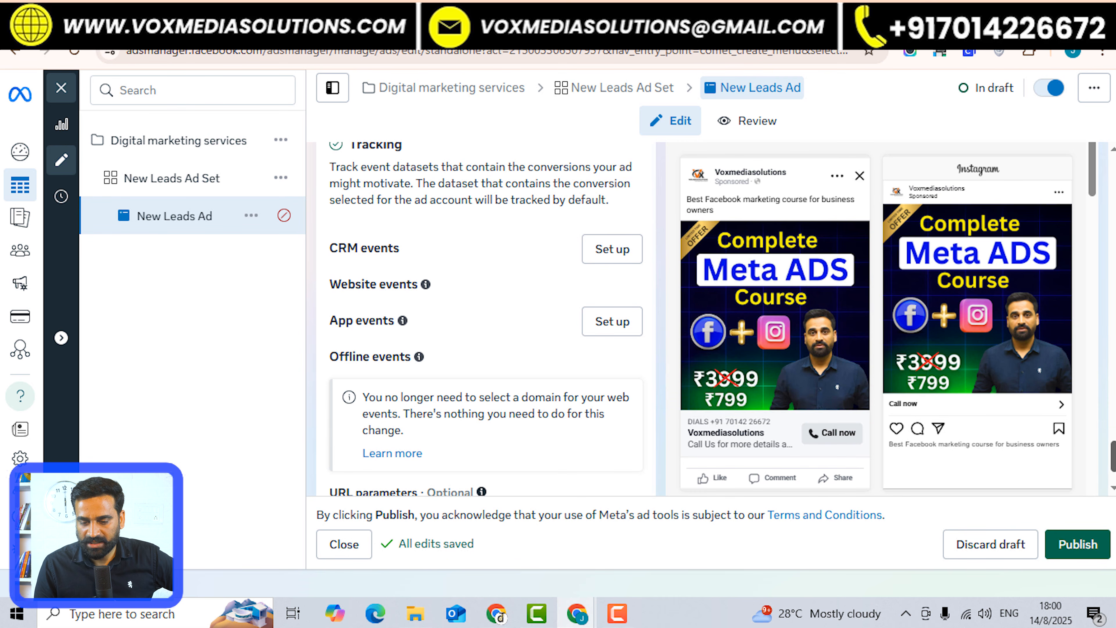
{"action": "scroll", "coordinate": [486, 319], "scroll_direction": "up", "scroll_amount": 6}
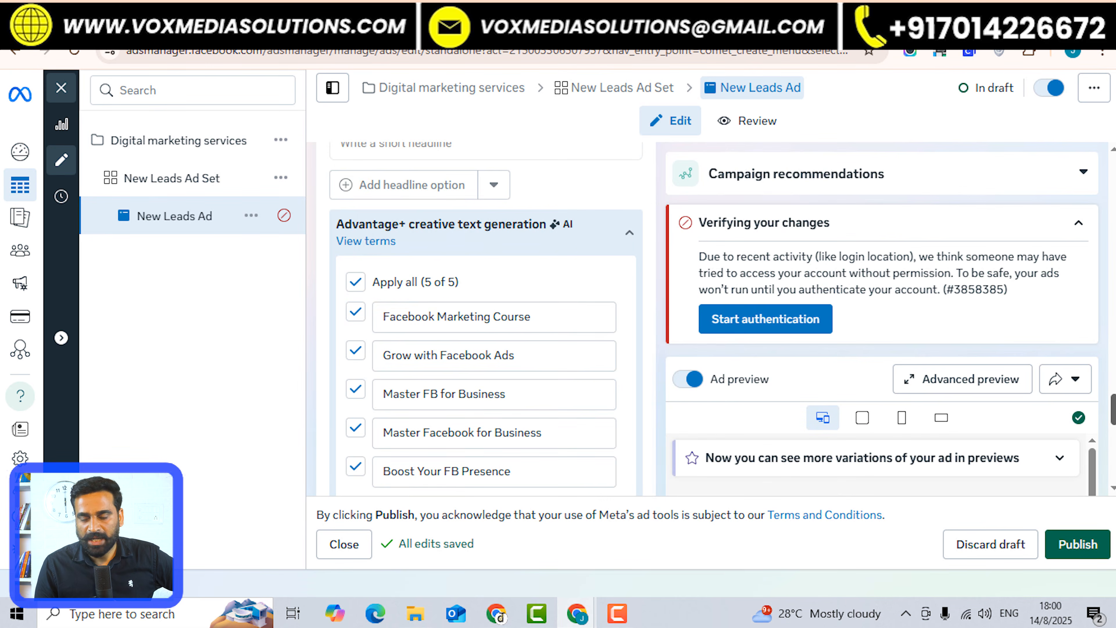
{"action": "scroll", "coordinate": [486, 318], "scroll_direction": "down", "scroll_amount": 8}
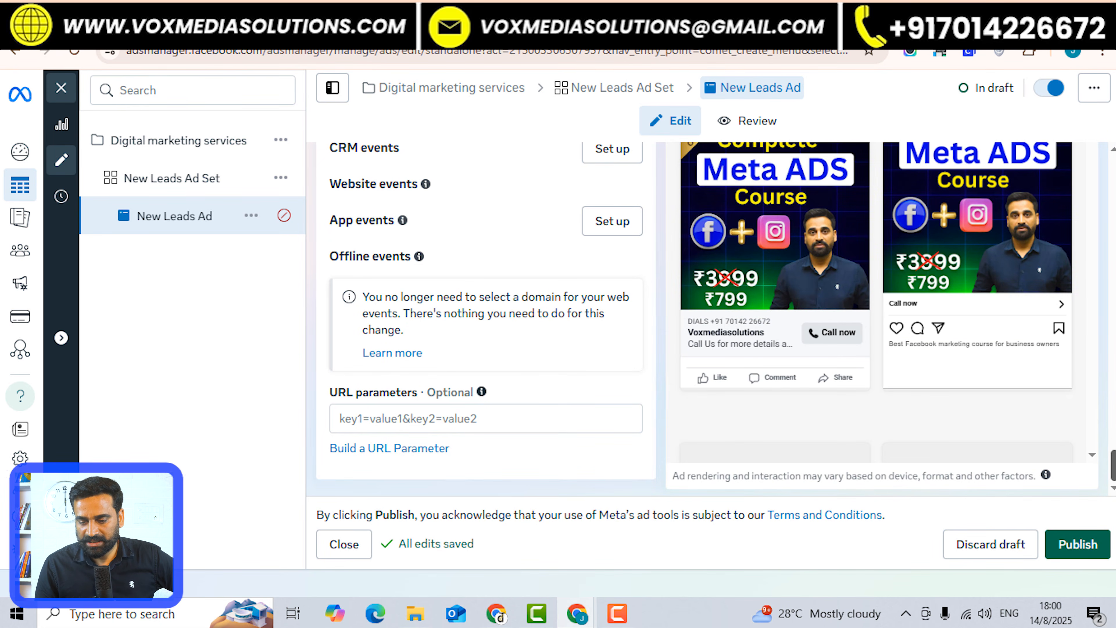
{"action": "scroll", "coordinate": [486, 318], "scroll_direction": "up", "scroll_amount": 7}
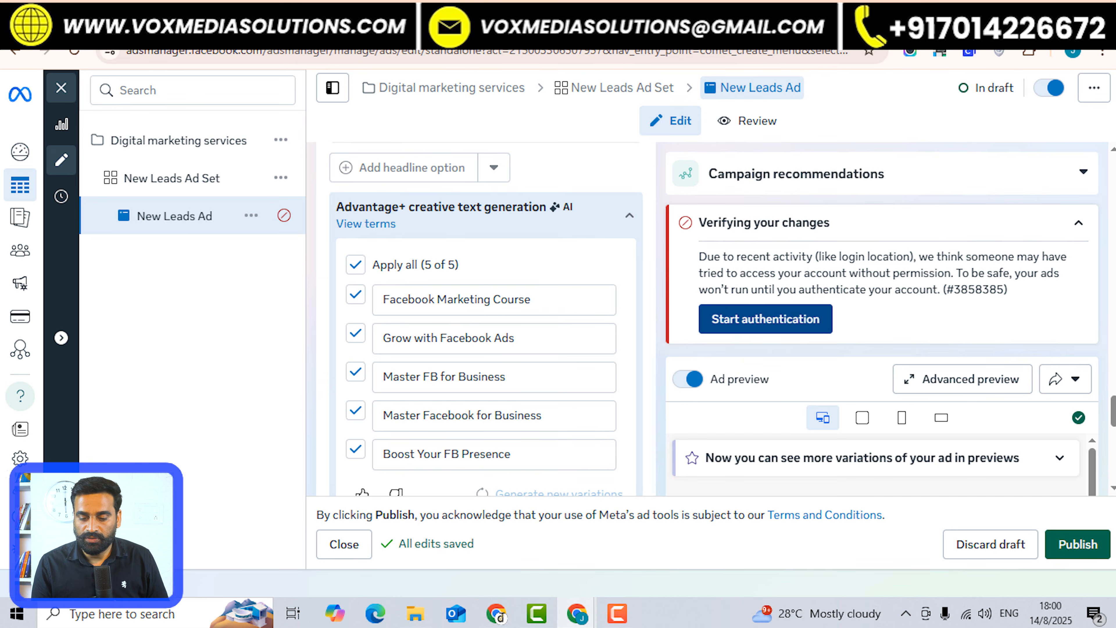
{"action": "left_click", "coordinate": [765, 318]}
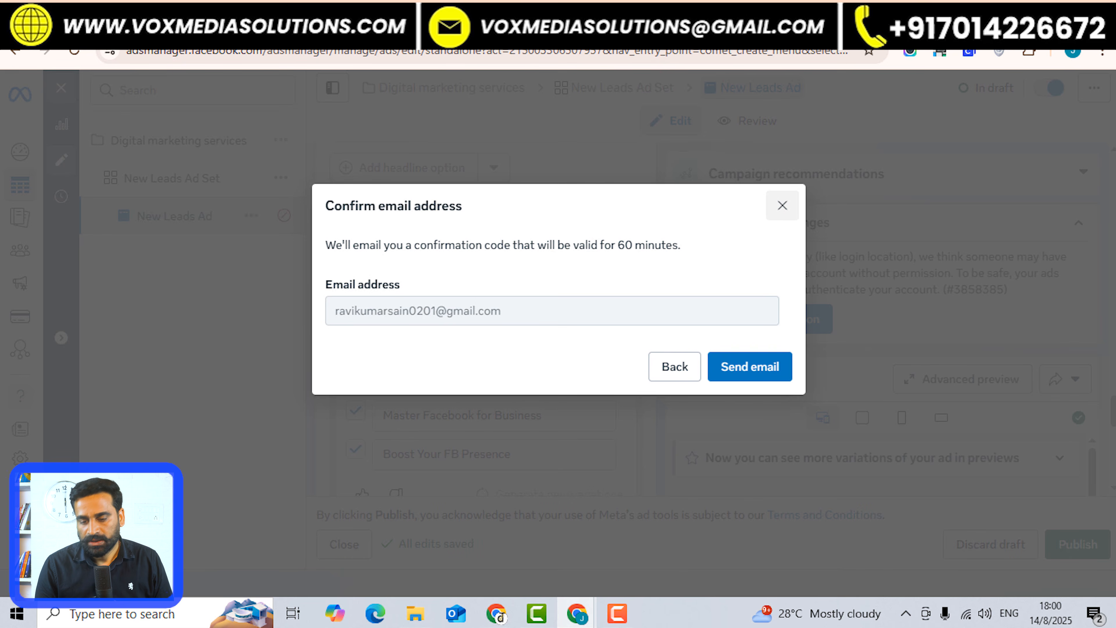
Abandon the email confirmation, return to the ad editor, and go to Billing settings.
{"action": "left_click", "coordinate": [782, 205]}
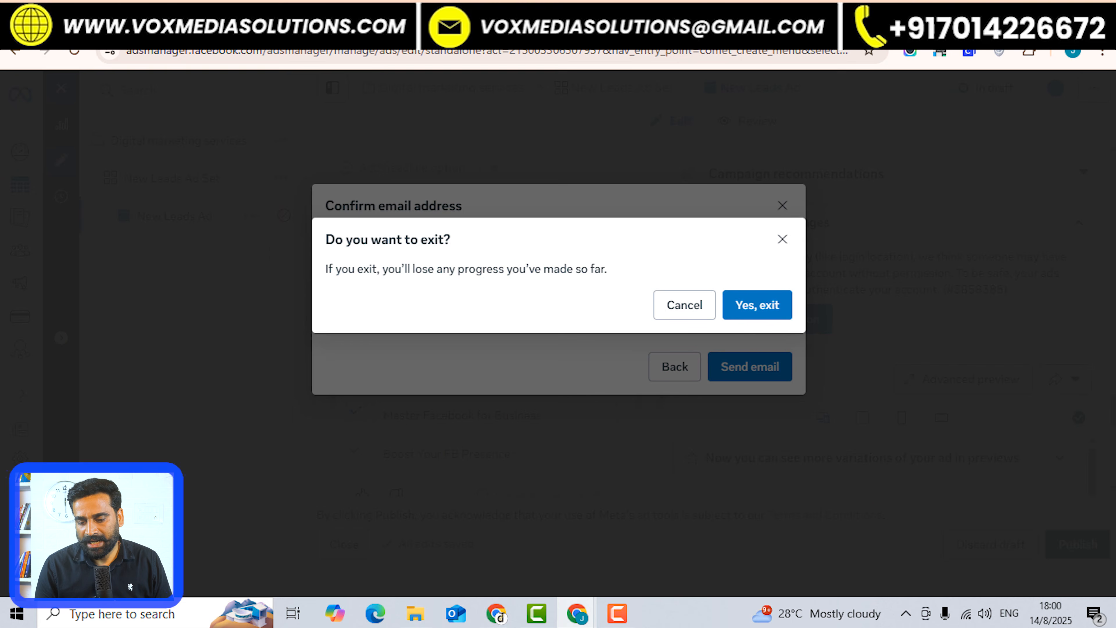
{"action": "left_click", "coordinate": [684, 305]}
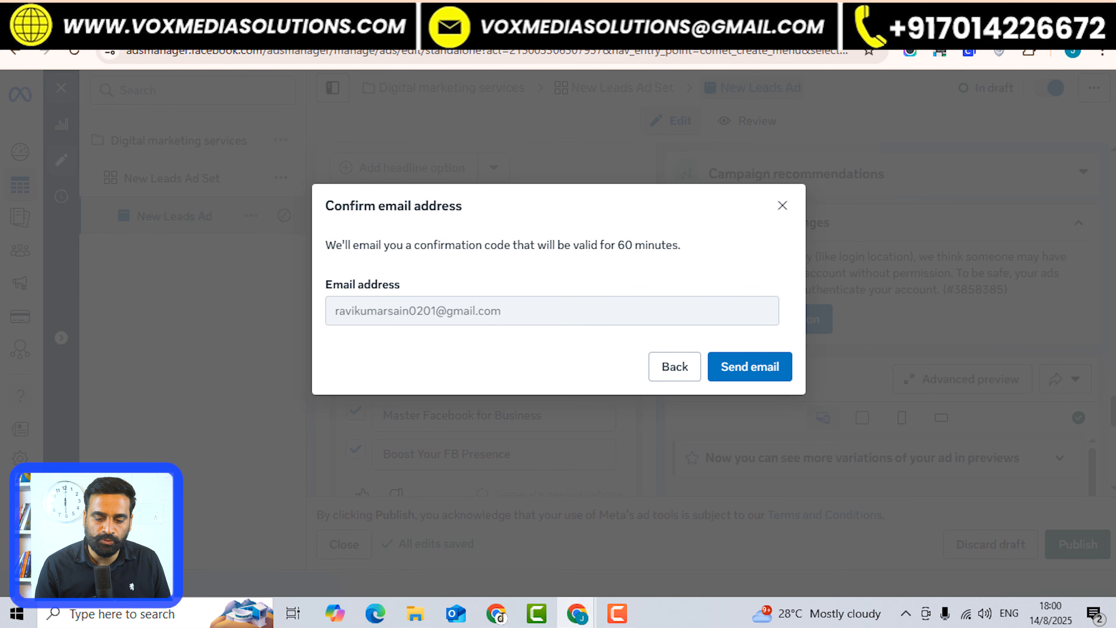
{"action": "left_click", "coordinate": [674, 366]}
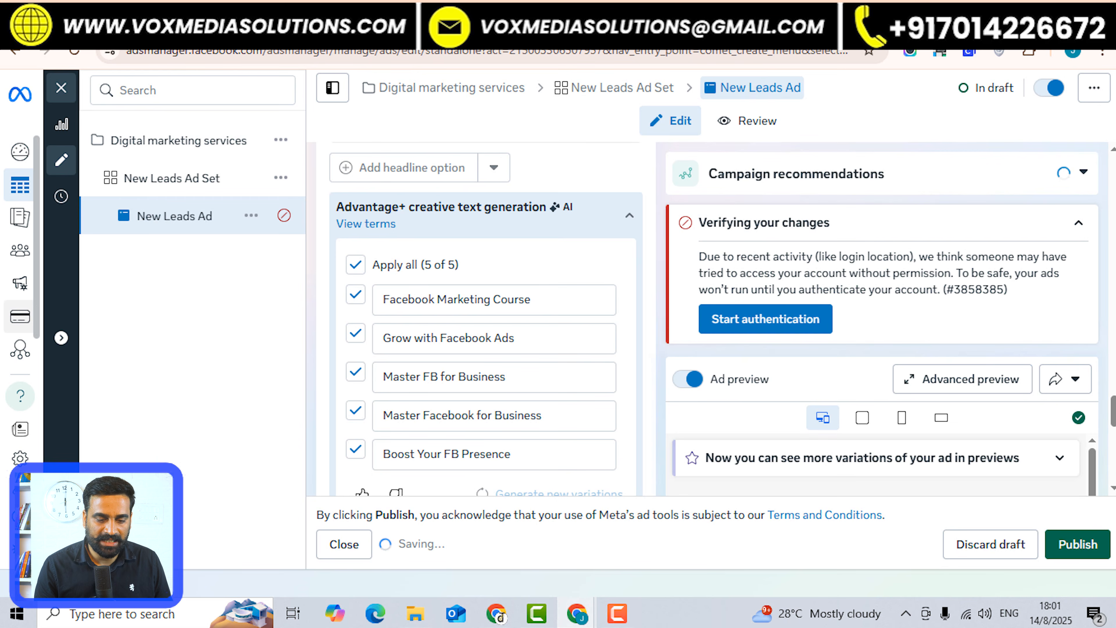
{"action": "left_click", "coordinate": [20, 316]}
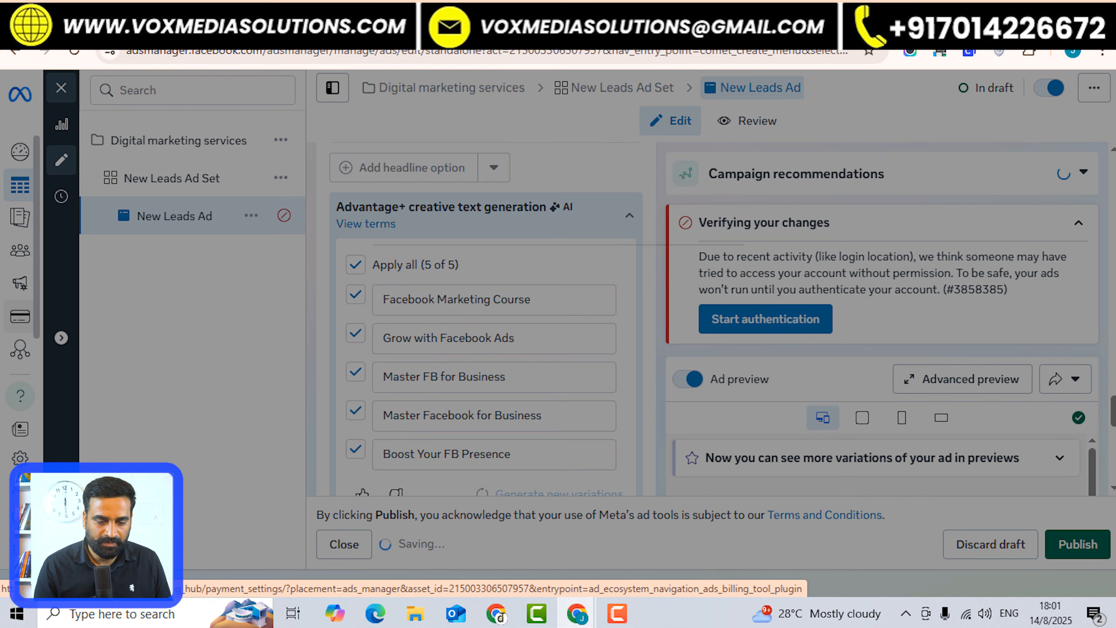